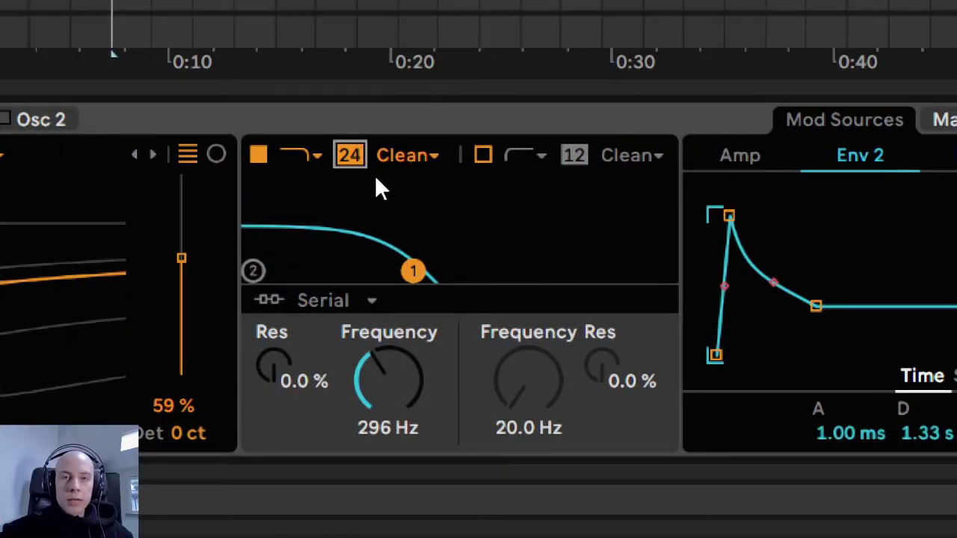
Compare the filter's 12 dB and 24 dB slopes, leaving it on 12 dB.
{"action": "left_click", "coordinate": [347, 160]}
{"action": "left_click", "coordinate": [346, 158]}
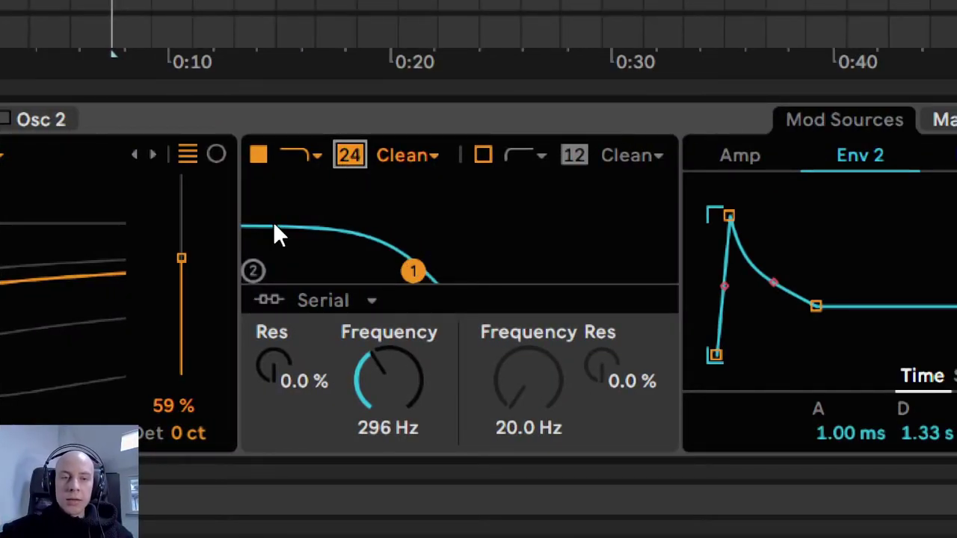
{"action": "left_click", "coordinate": [347, 155]}
{"action": "left_click", "coordinate": [347, 155]}
{"action": "left_click", "coordinate": [347, 155]}
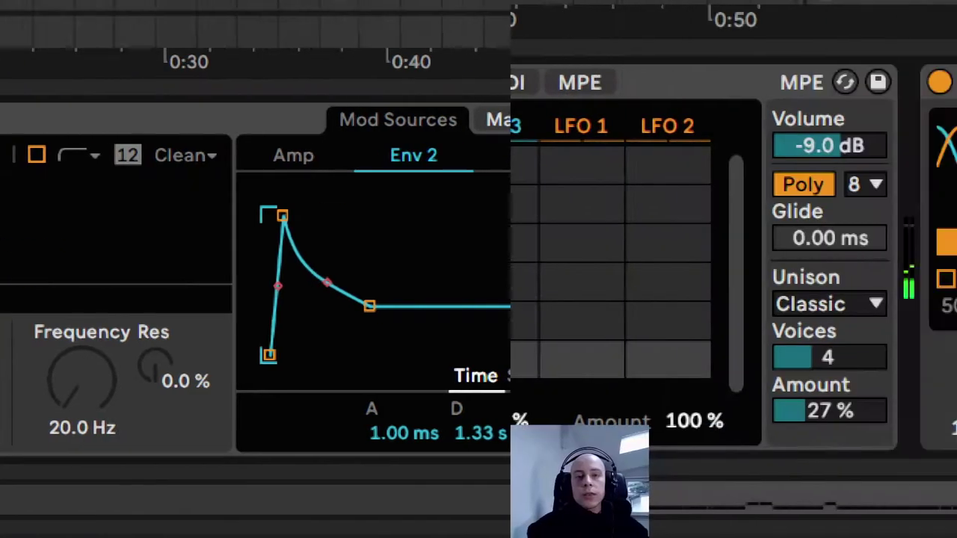
Lower Chorus-Ensemble feedback to 44 % and set the chorus to Ensemble mode.
{"action": "left_click_drag", "start_coordinate": [704, 362], "coordinate": [703, 403]}
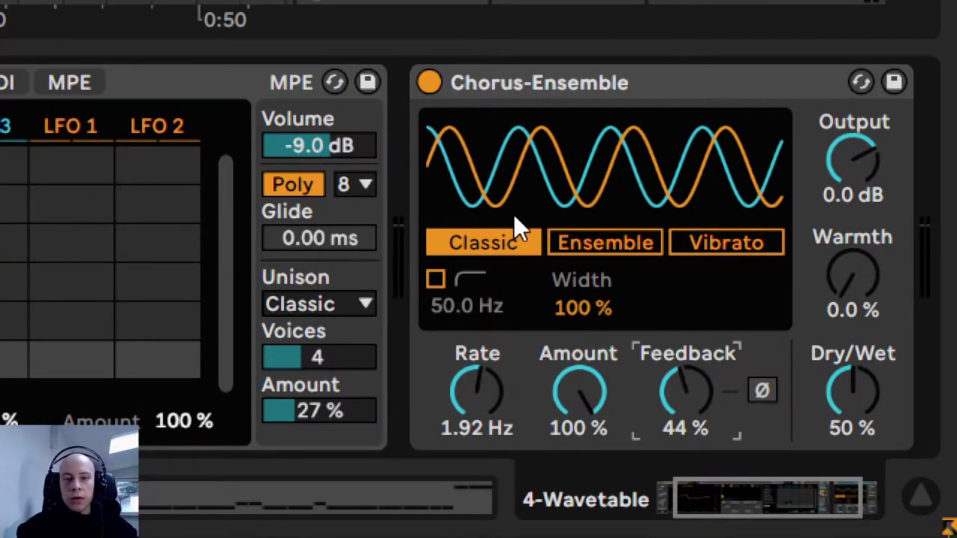
{"action": "left_click", "coordinate": [557, 243]}
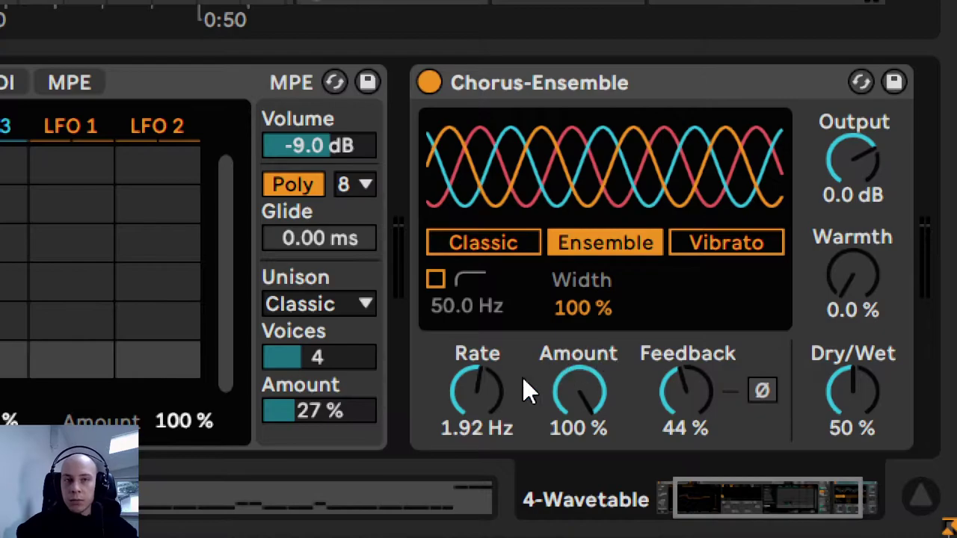
{"action": "left_click", "coordinate": [486, 247]}
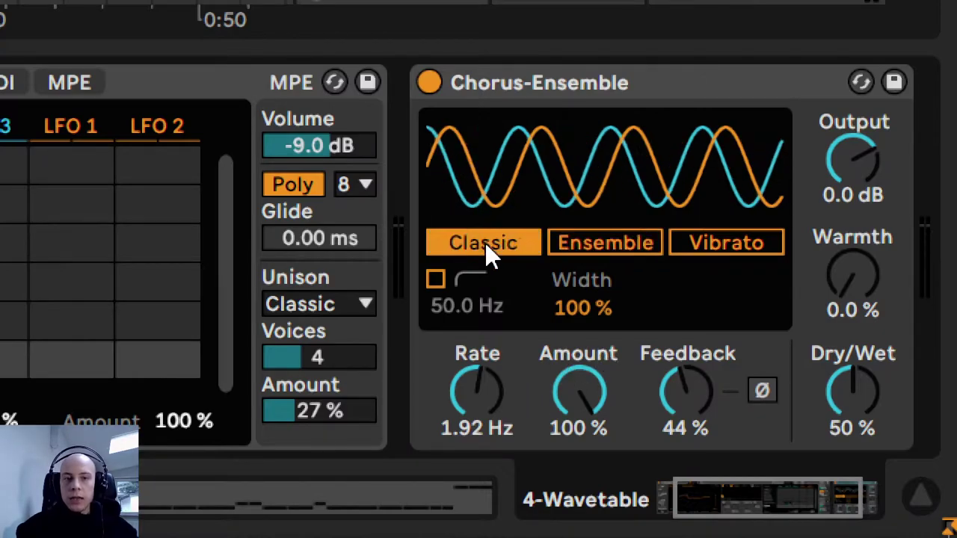
{"action": "left_click", "coordinate": [568, 243]}
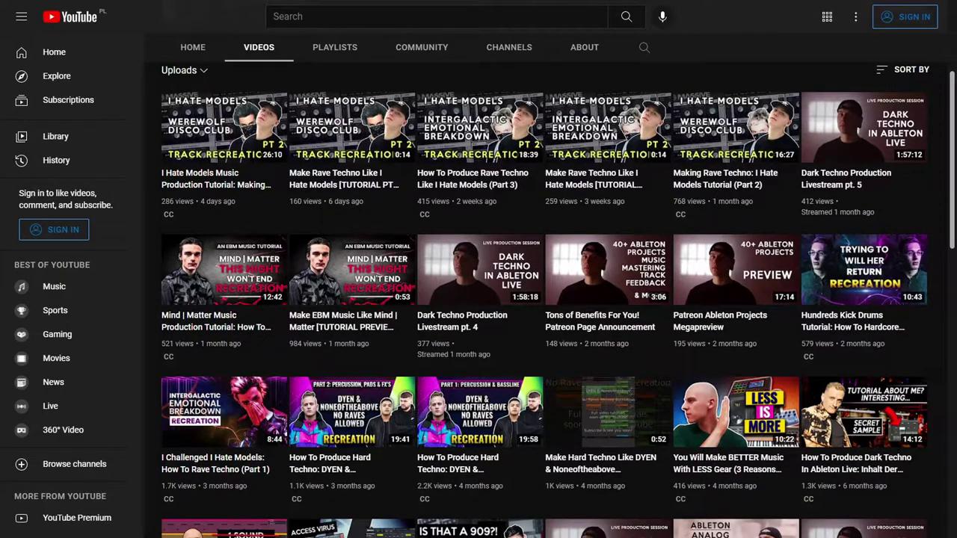
Scroll down the channel's Videos grid to reach its older uploads.
{"action": "scroll", "coordinate": [546, 299], "scroll_direction": "down", "scroll_amount": 1}
{"action": "scroll", "coordinate": [546, 299], "scroll_direction": "down", "scroll_amount": 1}
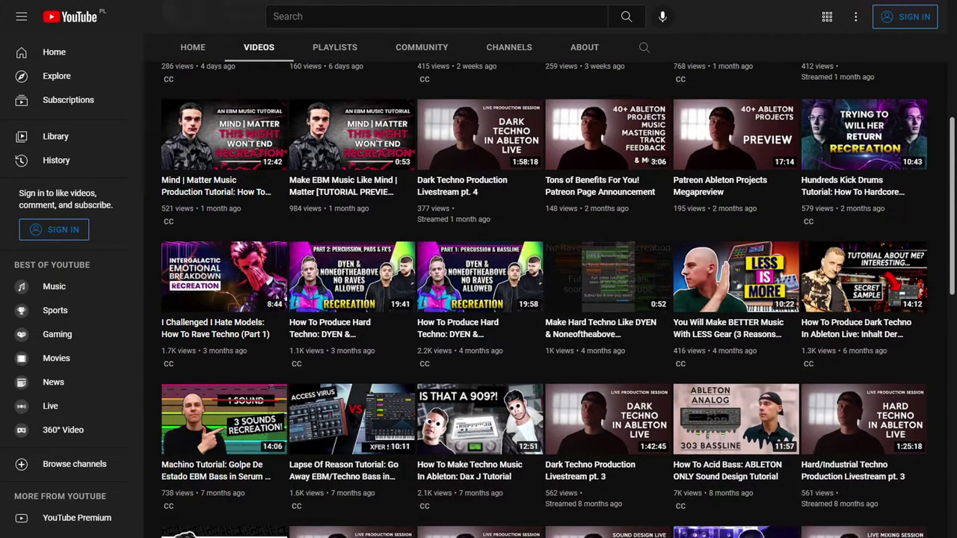
{"action": "scroll", "coordinate": [546, 299], "scroll_direction": "down", "scroll_amount": 1}
{"action": "scroll", "coordinate": [546, 299], "scroll_direction": "down", "scroll_amount": 1}
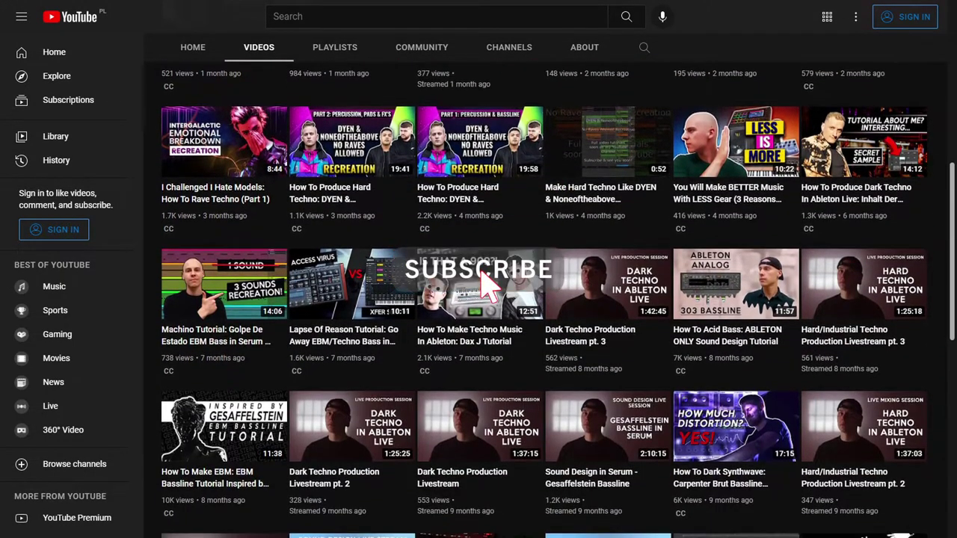
{"action": "scroll", "coordinate": [546, 299], "scroll_direction": "down", "scroll_amount": 1}
{"action": "scroll", "coordinate": [546, 299], "scroll_direction": "down", "scroll_amount": 1}
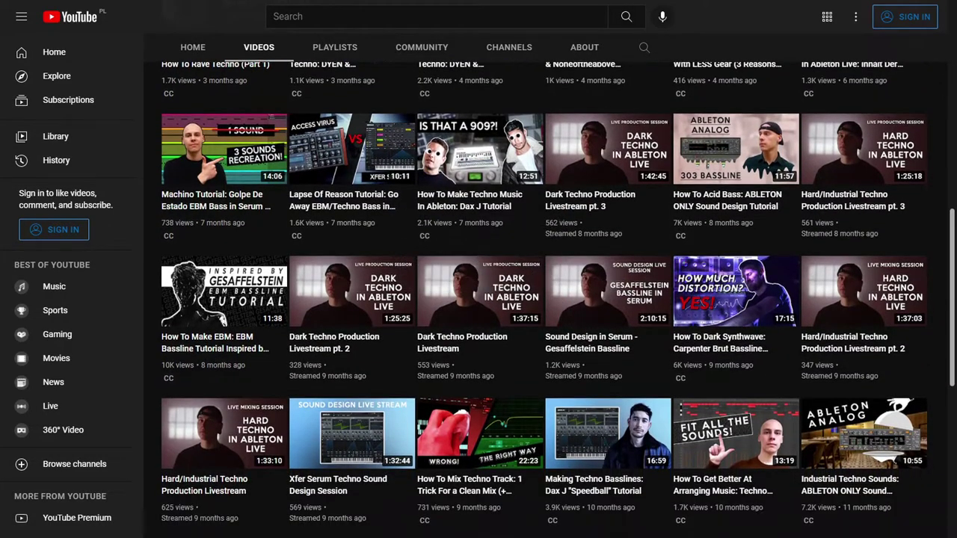
{"action": "scroll", "coordinate": [546, 299], "scroll_direction": "down", "scroll_amount": 1}
{"action": "scroll", "coordinate": [545, 299], "scroll_direction": "down", "scroll_amount": 1}
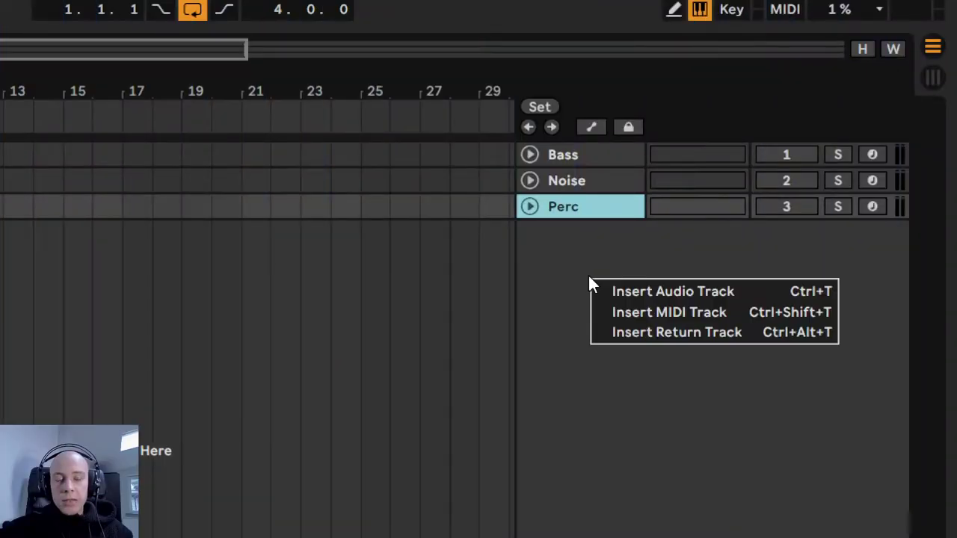
Insert a Wavetable MIDI track and add an empty MIDI clip in its first Session slot.
{"action": "left_click", "coordinate": [636, 318]}
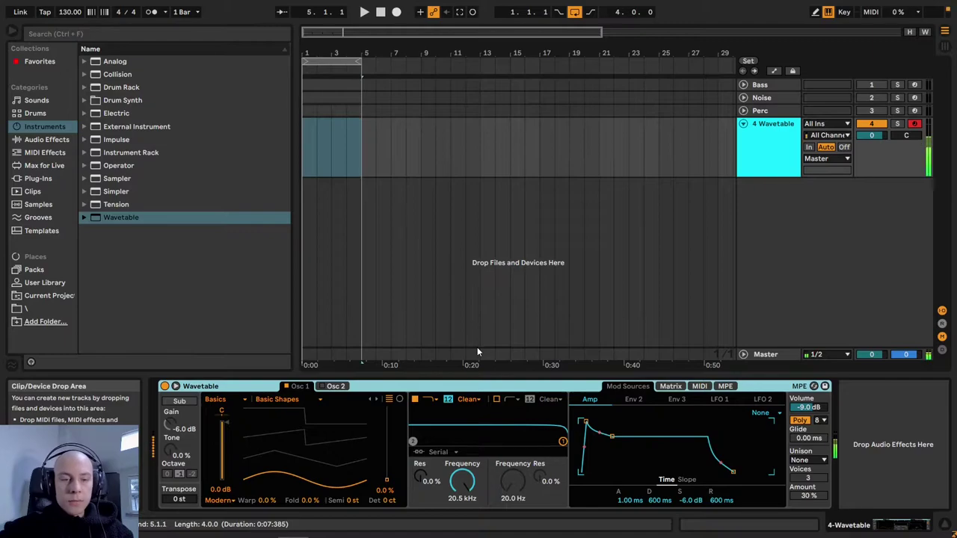
{"action": "key", "text": "a"}
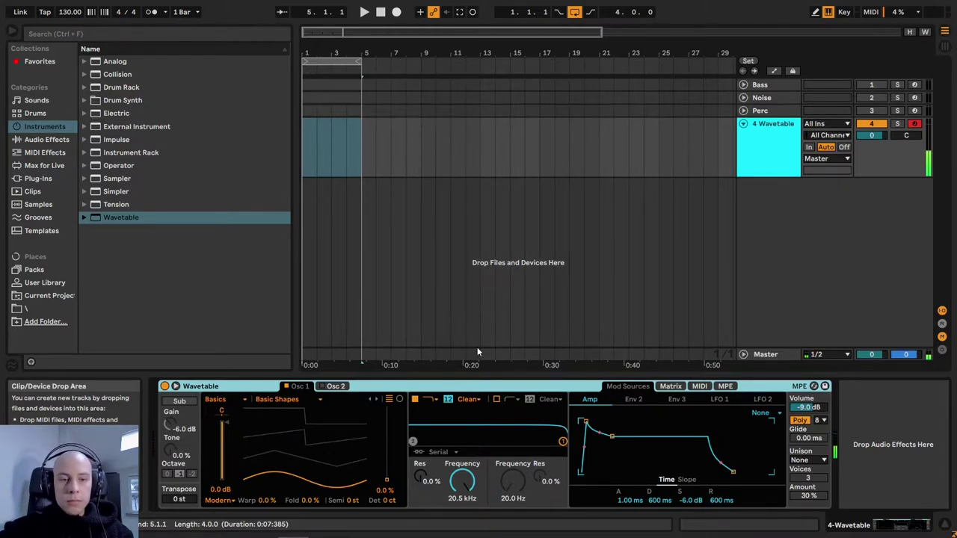
{"action": "left_click", "coordinate": [448, 221]}
{"action": "key", "text": "Tab"}
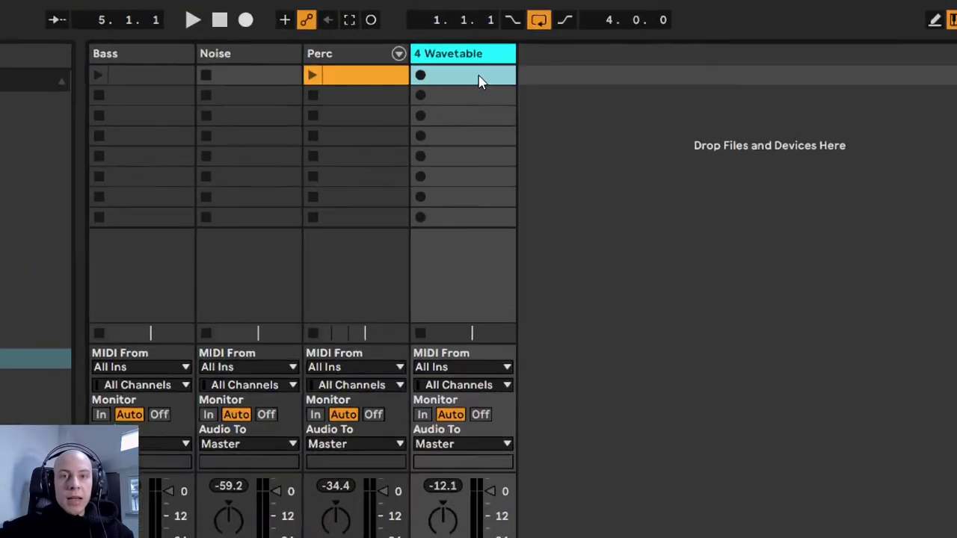
{"action": "right_click", "coordinate": [481, 79]}
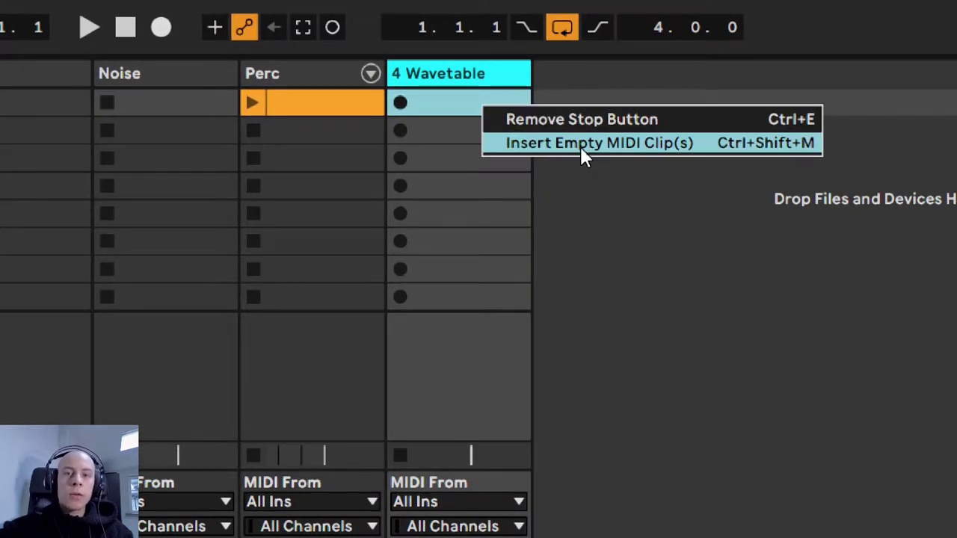
{"action": "left_click", "coordinate": [580, 146]}
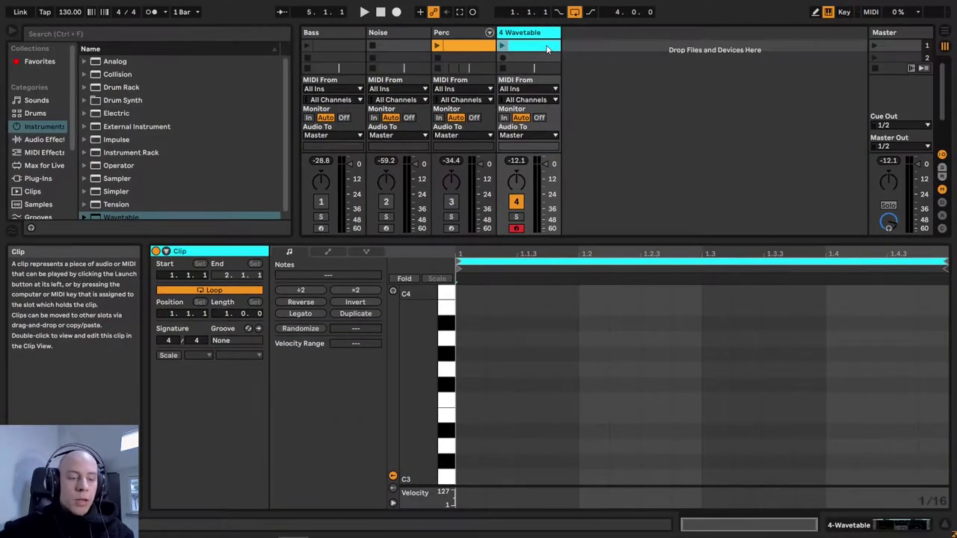
Create a 4-bar clip at bar 1 in Arrangement view, draw A#0 bass notes, and play it.
{"action": "key", "text": "Tab"}
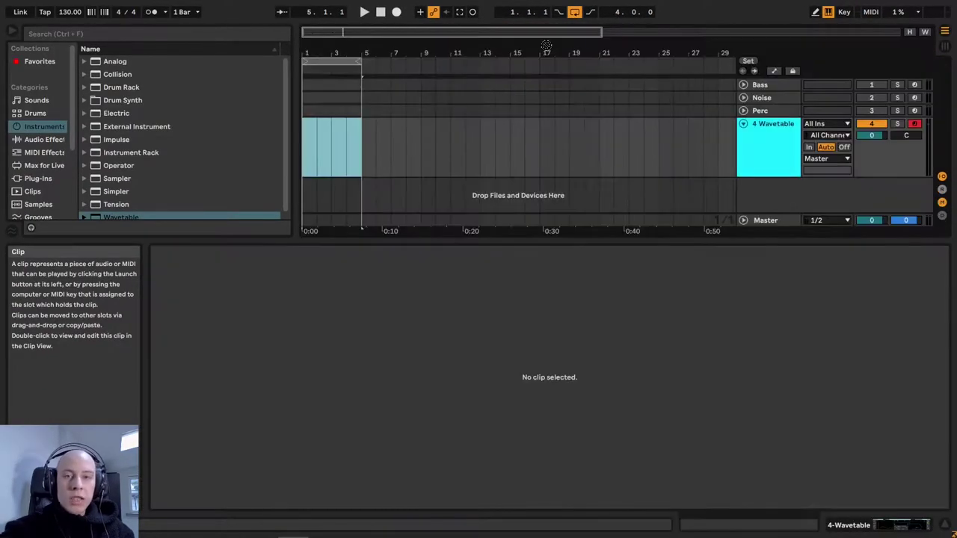
{"action": "double_click", "coordinate": [317, 150]}
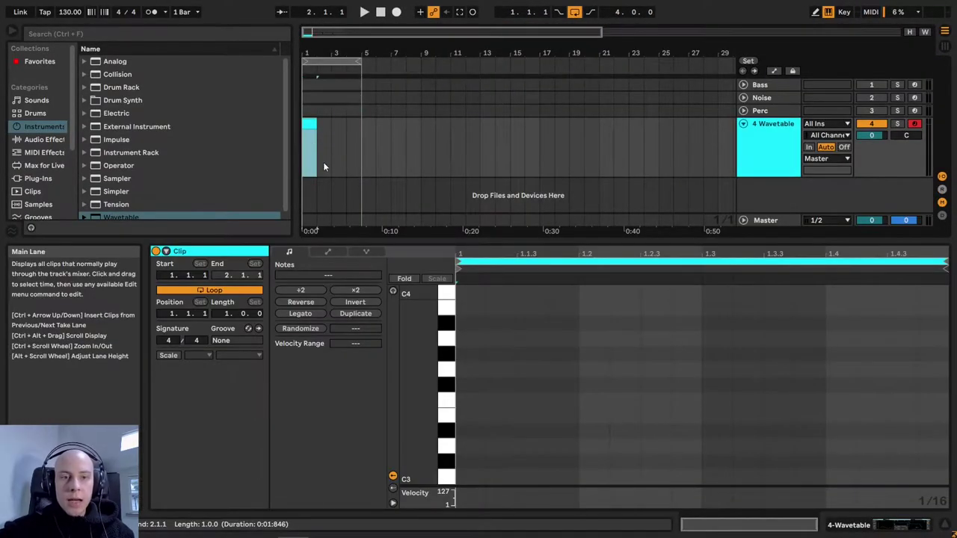
{"action": "left_click_drag", "start_coordinate": [323, 166], "coordinate": [361, 166]}
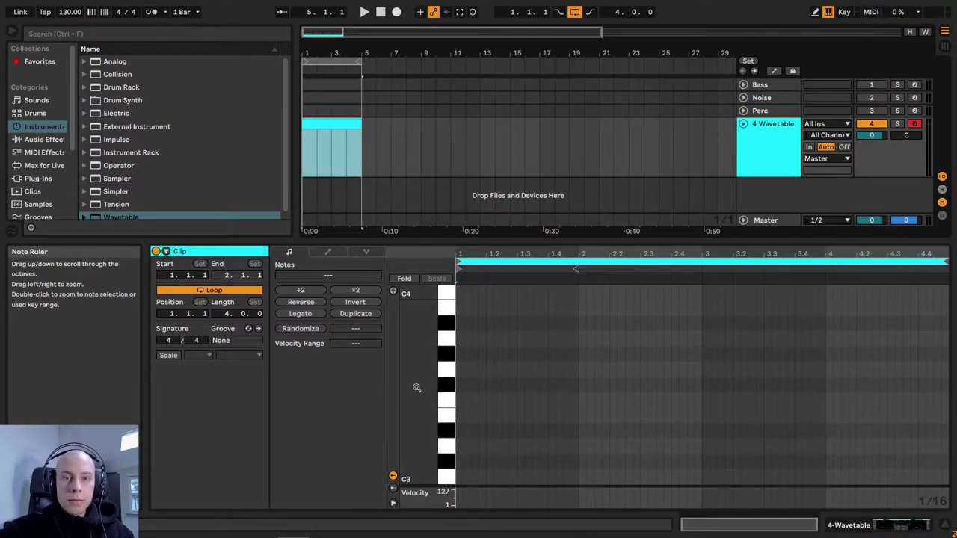
{"action": "scroll", "coordinate": [416, 387], "scroll_direction": "down", "scroll_amount": 5}
{"action": "mouse_move", "coordinate": [461, 384]}
{"action": "left_mouse_down"}
{"action": "mouse_move", "coordinate": [604, 387]}
{"action": "mouse_move", "coordinate": [653, 377]}
{"action": "mouse_move", "coordinate": [709, 390]}
{"action": "left_mouse_up"}
{"action": "key", "text": "space"}
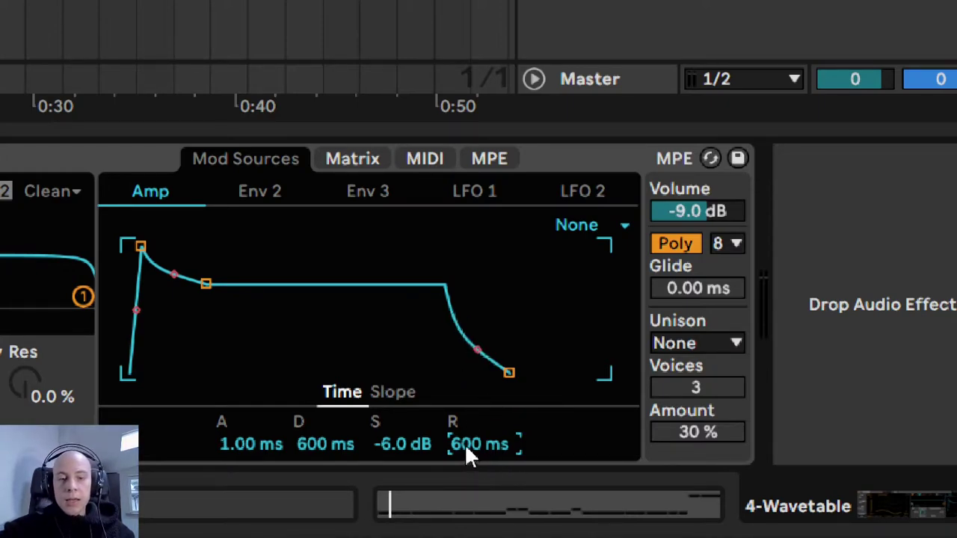
Shape the amp envelope to 1.50 ms release, -inf dB sustain and 967 ms decay.
{"action": "mouse_move", "coordinate": [465, 443]}
{"action": "left_mouse_down"}
{"action": "mouse_move", "coordinate": [465, 516]}
{"action": "mouse_move", "coordinate": [465, 443]}
{"action": "left_mouse_up"}
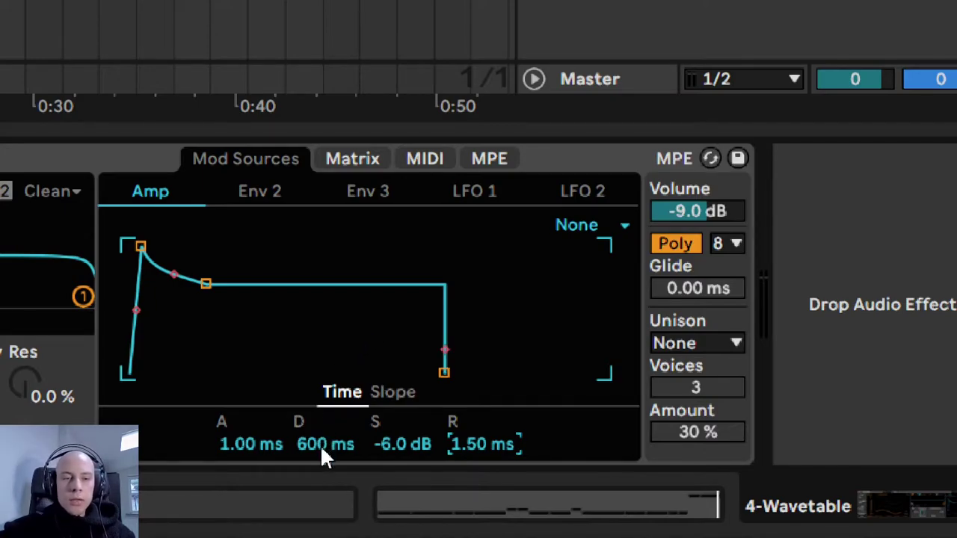
{"action": "mouse_move", "coordinate": [339, 445]}
{"action": "left_mouse_down"}
{"action": "mouse_move", "coordinate": [341, 467]}
{"action": "mouse_move", "coordinate": [342, 445]}
{"action": "left_mouse_up"}
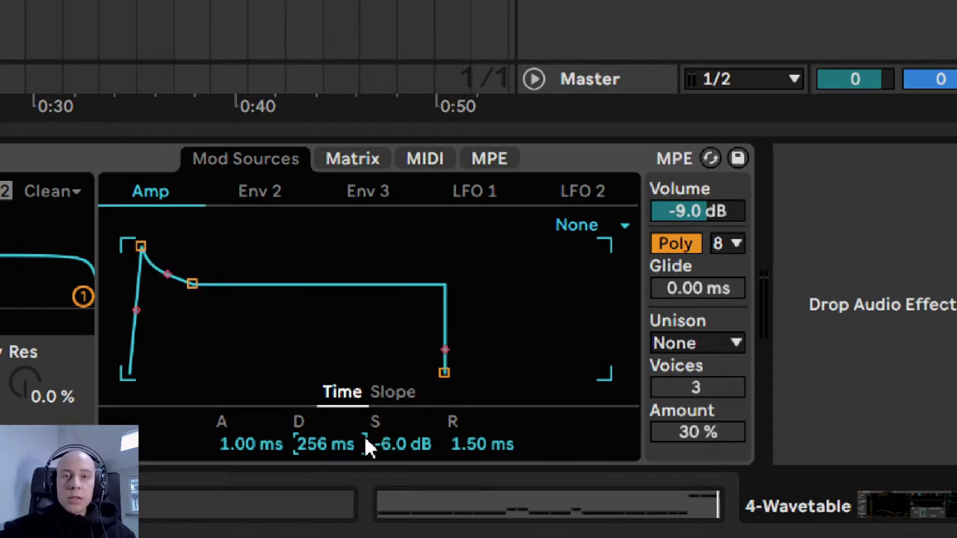
{"action": "mouse_move", "coordinate": [392, 447]}
{"action": "left_mouse_down"}
{"action": "mouse_move", "coordinate": [391, 479]}
{"action": "mouse_move", "coordinate": [391, 453]}
{"action": "left_mouse_up"}
{"action": "mouse_move", "coordinate": [299, 442]}
{"action": "left_mouse_down"}
{"action": "mouse_move", "coordinate": [300, 458]}
{"action": "mouse_move", "coordinate": [300, 415]}
{"action": "mouse_move", "coordinate": [312, 451]}
{"action": "left_mouse_up"}
{"action": "left_click_drag", "start_coordinate": [391, 445], "coordinate": [392, 509]}
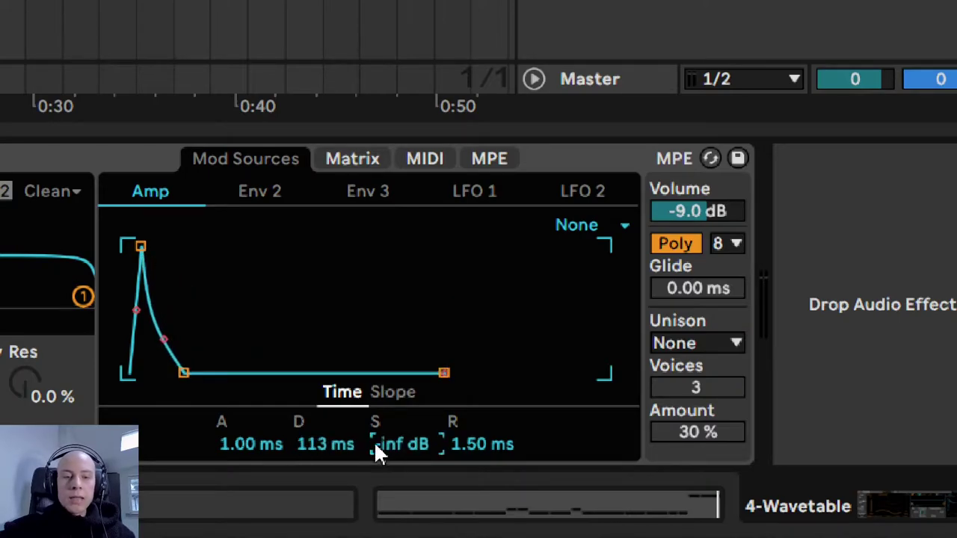
{"action": "left_click_drag", "start_coordinate": [308, 445], "coordinate": [308, 425]}
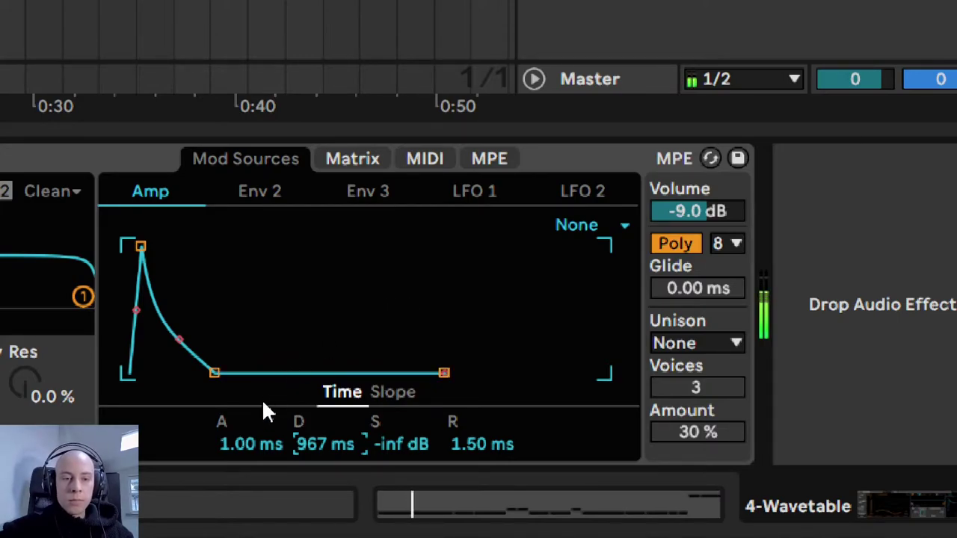
Reset the amp attack to 0.00 ms and set decay to 2300 ms.
{"action": "double_click", "coordinate": [243, 445]}
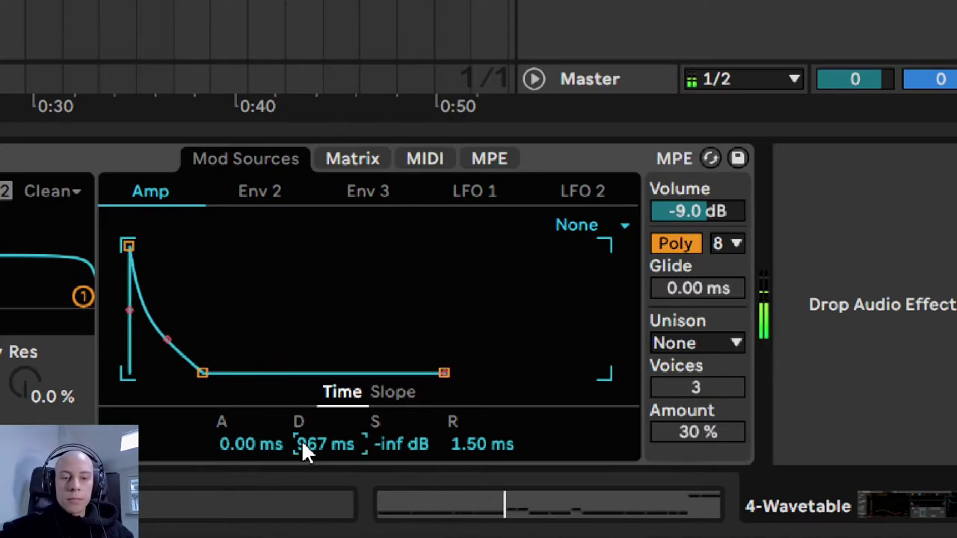
{"action": "type", "text": "2300"}
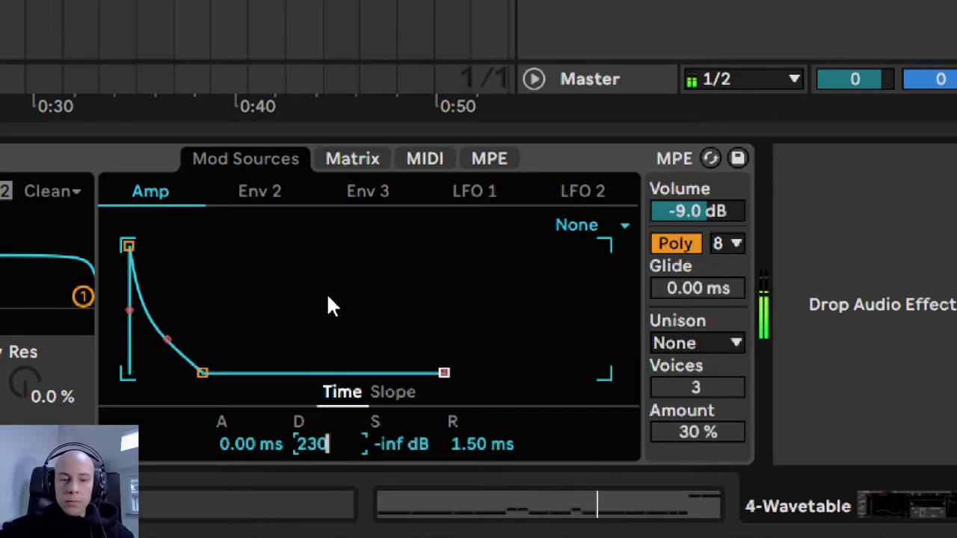
{"action": "key", "text": "Return"}
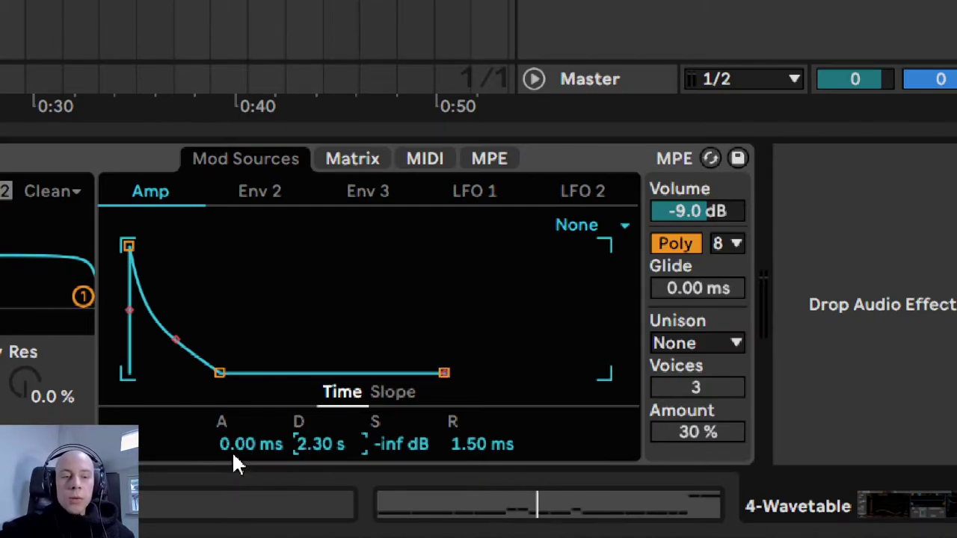
Set the attack to about 7.82 ms and the release to 26.2 ms.
{"action": "mouse_move", "coordinate": [222, 447]}
{"action": "left_mouse_down"}
{"action": "mouse_move", "coordinate": [222, 438]}
{"action": "mouse_move", "coordinate": [222, 446]}
{"action": "left_mouse_up"}
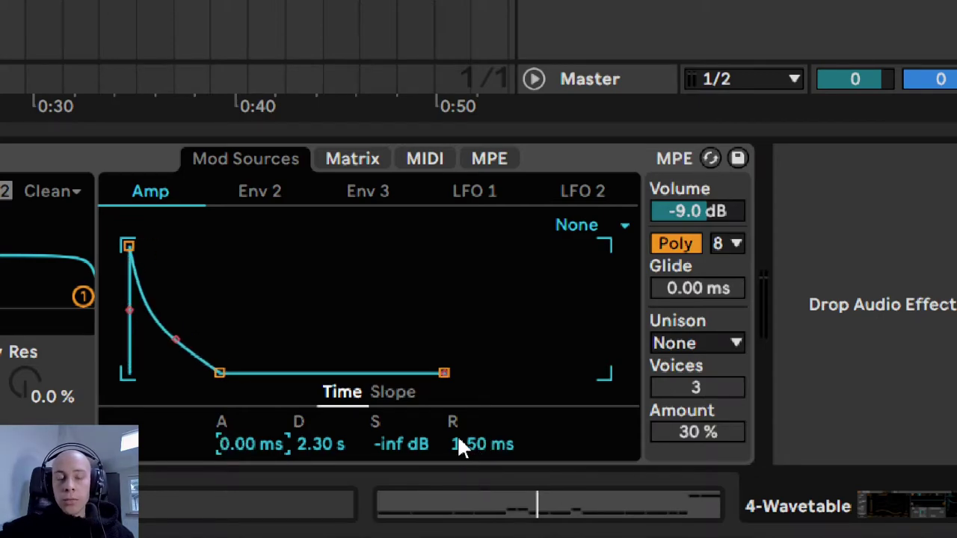
{"action": "mouse_move", "coordinate": [461, 443]}
{"action": "left_mouse_down"}
{"action": "mouse_move", "coordinate": [461, 430]}
{"action": "mouse_move", "coordinate": [463, 441]}
{"action": "left_mouse_up"}
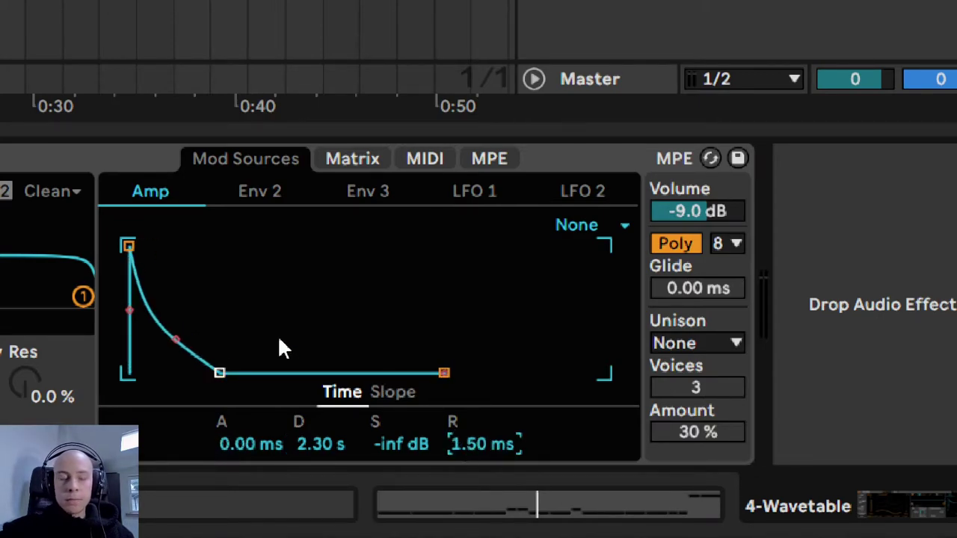
{"action": "left_click_drag", "start_coordinate": [225, 447], "coordinate": [225, 437]}
{"action": "mouse_move", "coordinate": [483, 444]}
{"action": "left_mouse_down"}
{"action": "mouse_move", "coordinate": [482, 427]}
{"action": "mouse_move", "coordinate": [466, 449]}
{"action": "left_mouse_up"}
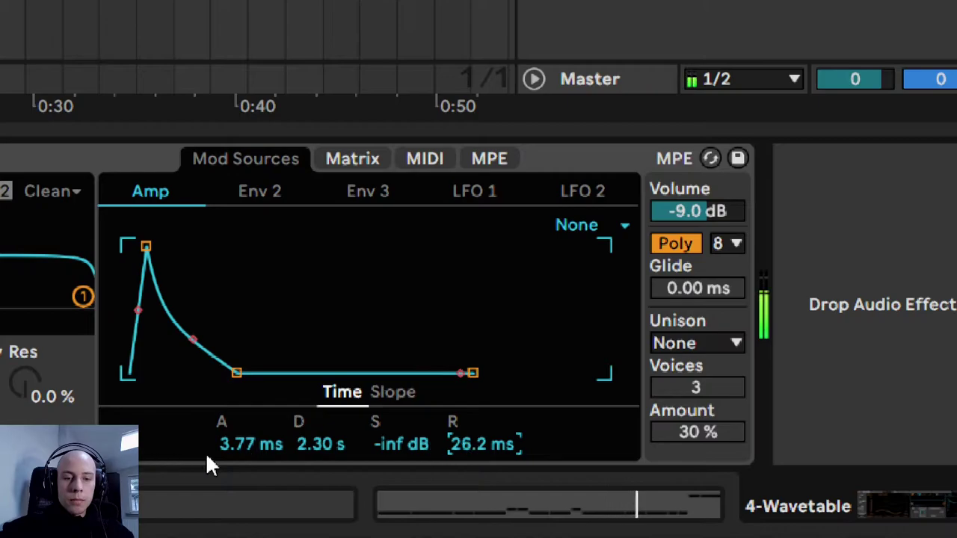
{"action": "mouse_move", "coordinate": [224, 447]}
{"action": "left_mouse_down"}
{"action": "mouse_move", "coordinate": [224, 430]}
{"action": "mouse_move", "coordinate": [225, 448]}
{"action": "left_mouse_up"}
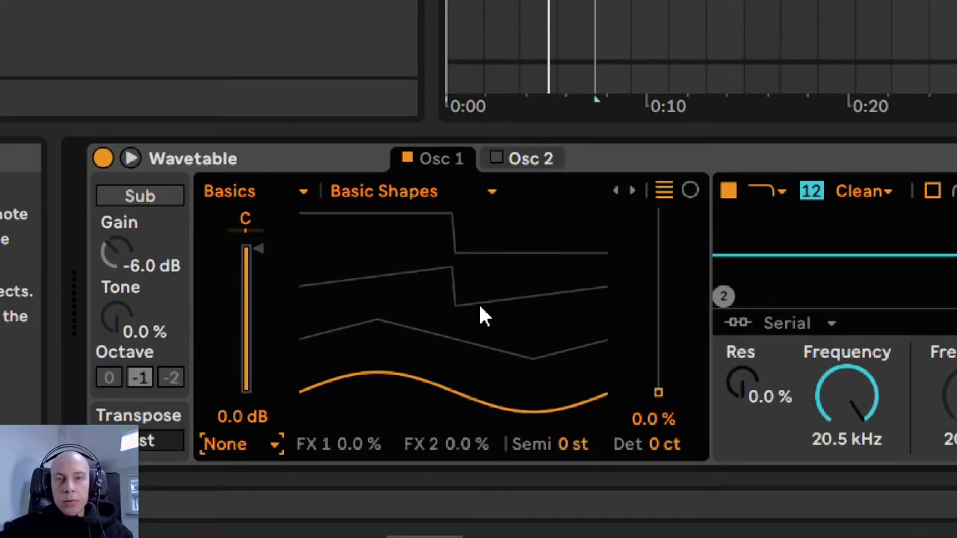
Compare the two oscillators' waveforms and sweep Osc 1's wavetable position between shapes.
{"action": "left_click", "coordinate": [526, 154]}
{"action": "left_click", "coordinate": [449, 157]}
{"action": "left_click", "coordinate": [526, 160]}
{"action": "left_click", "coordinate": [445, 158]}
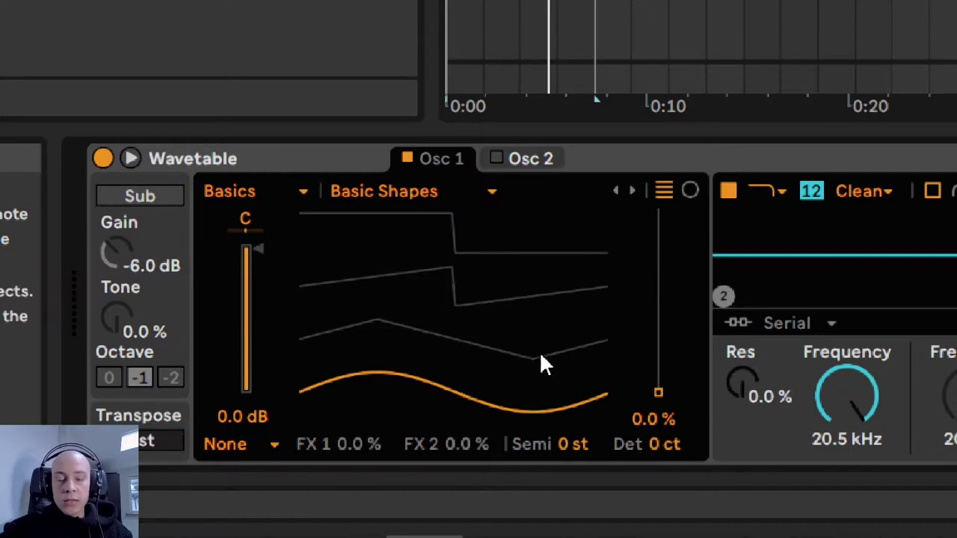
{"action": "left_click_drag", "start_coordinate": [541, 363], "coordinate": [410, 342]}
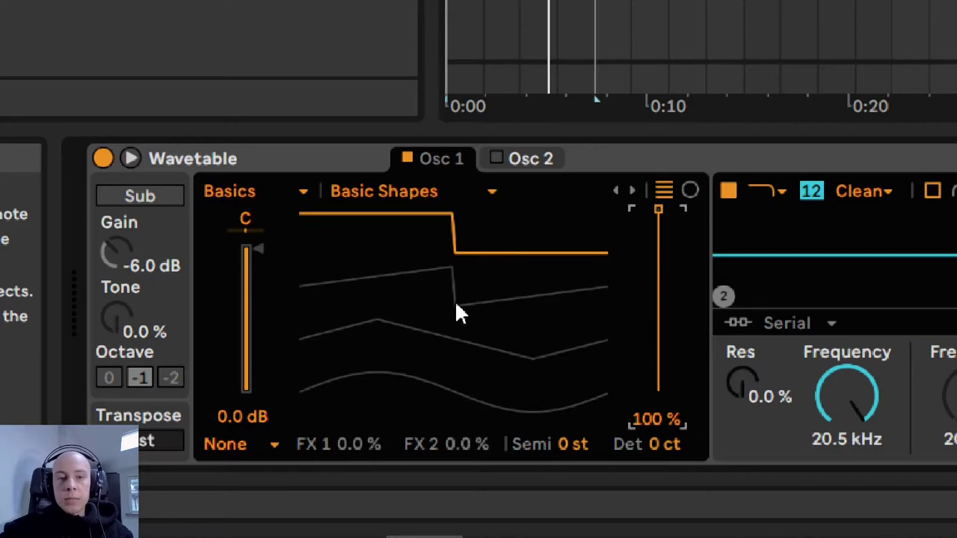
{"action": "left_click", "coordinate": [241, 447]}
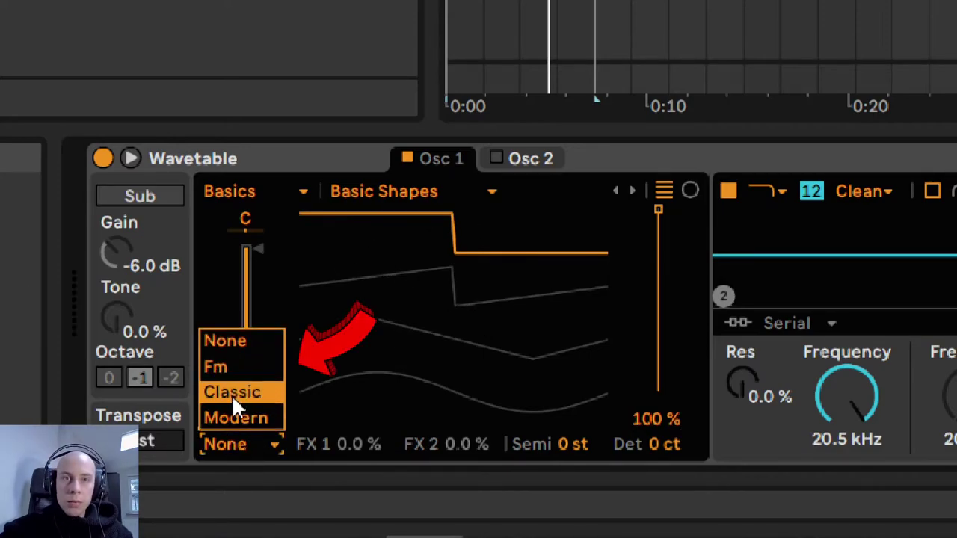
{"action": "left_click", "coordinate": [657, 217]}
{"action": "left_click_drag", "start_coordinate": [657, 217], "coordinate": [658, 282]}
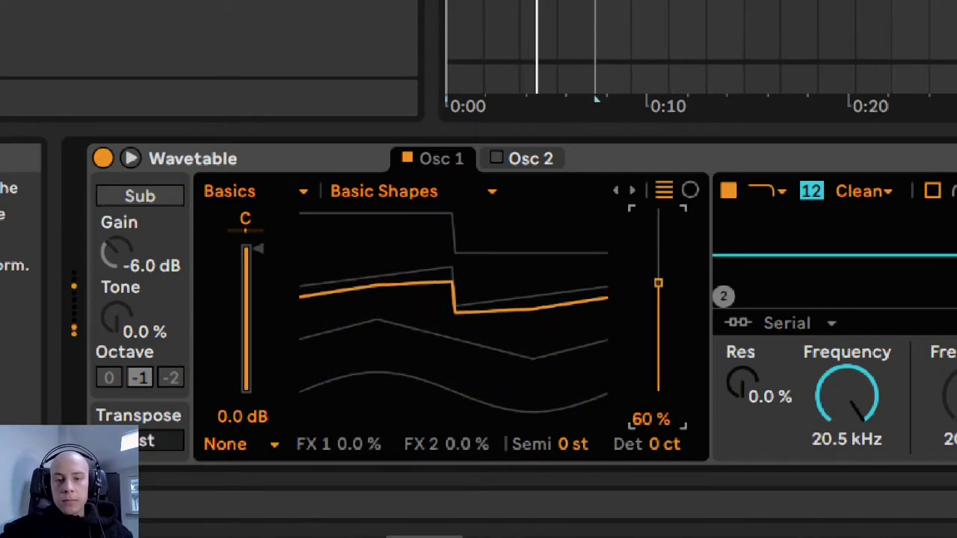
Enter 59 as Osc 1's wavetable position value.
{"action": "left_click", "coordinate": [634, 419]}
{"action": "type", "text": "559"}
{"action": "key", "text": "BackSpace"}
{"action": "key", "text": "BackSpace"}
{"action": "type", "text": "9"}
{"action": "key", "text": "Return"}
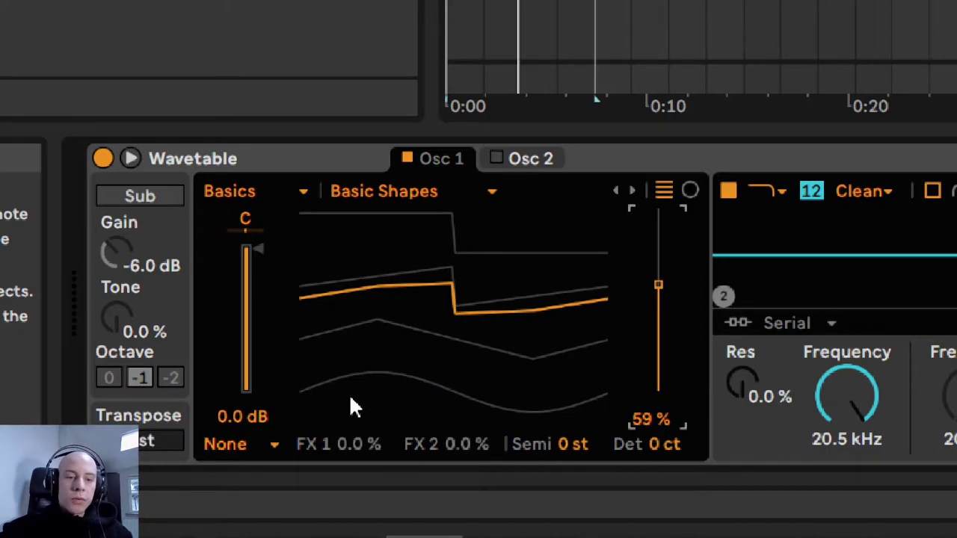
Switch Osc 1's effect mode to Modern and set Warp to 53 %.
{"action": "left_click", "coordinate": [273, 446]}
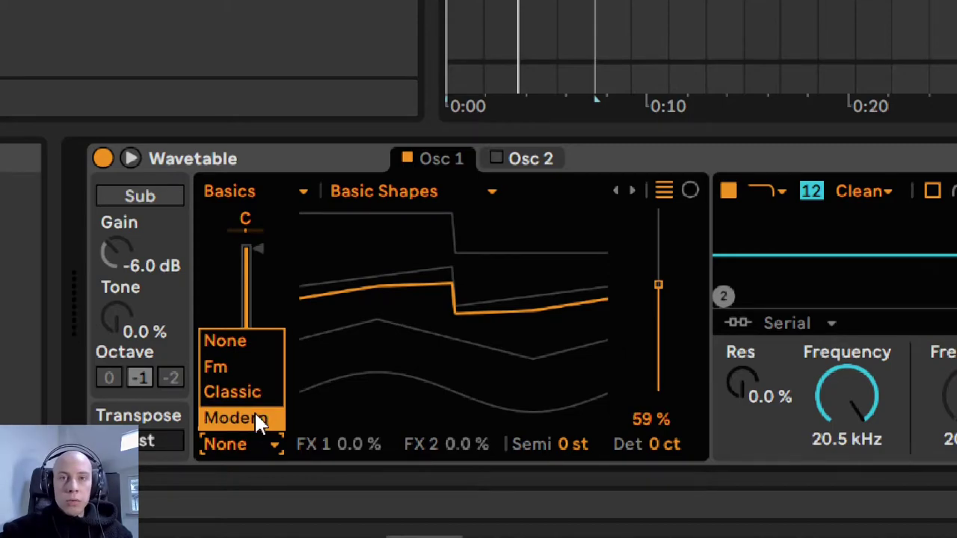
{"action": "left_click", "coordinate": [253, 417]}
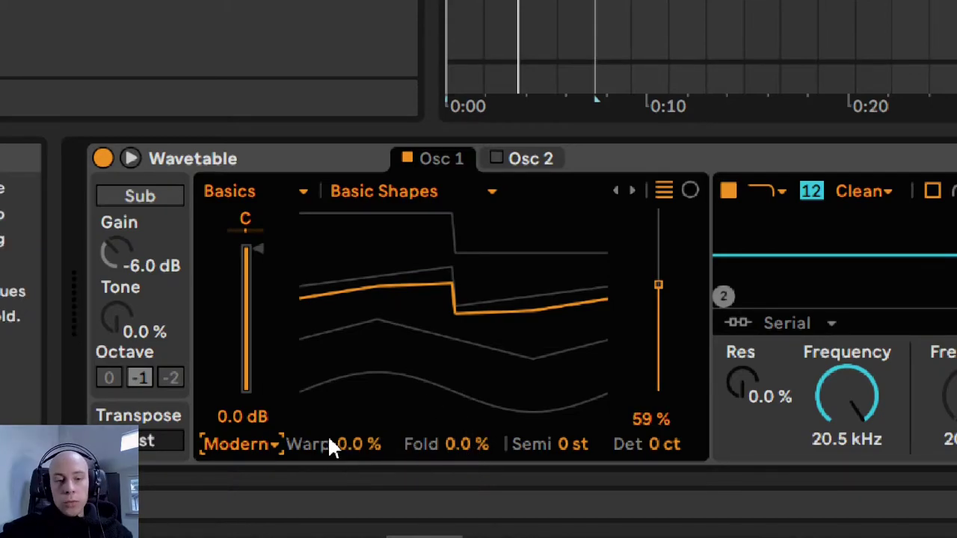
{"action": "left_click_drag", "start_coordinate": [332, 444], "coordinate": [354, 427]}
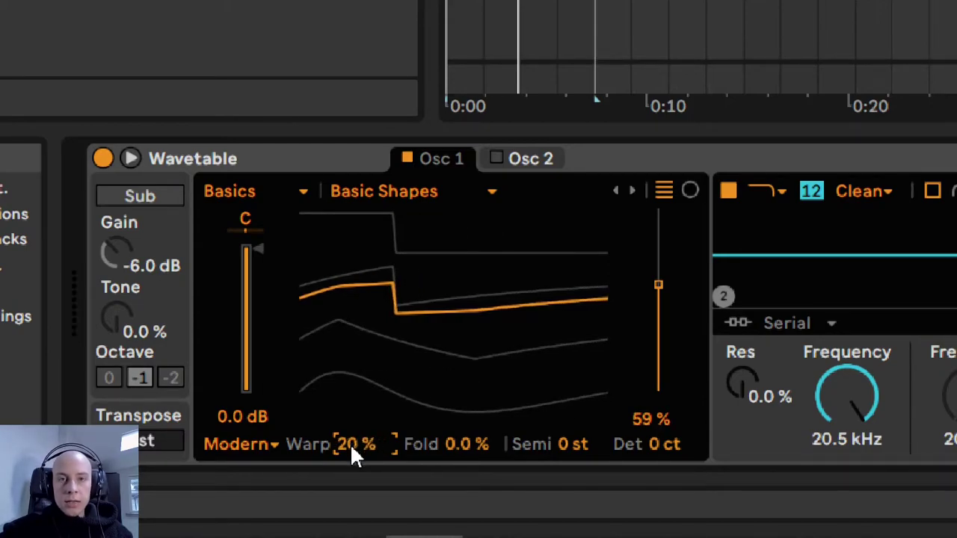
{"action": "key", "text": "Delete"}
{"action": "left_click_drag", "start_coordinate": [352, 447], "coordinate": [475, 391]}
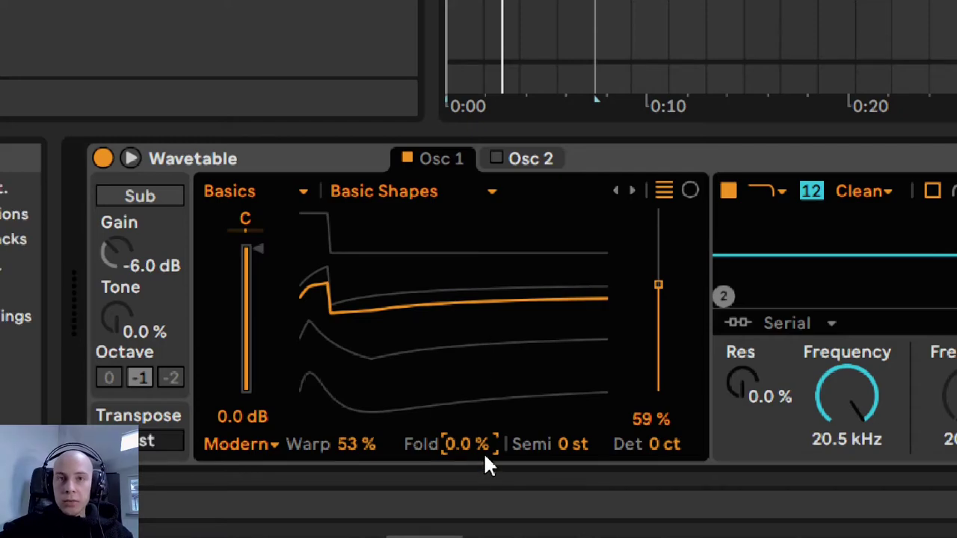
Audition Fold, then type 0 to set Fold back to 0 %.
{"action": "mouse_move", "coordinate": [487, 451]}
{"action": "left_mouse_down"}
{"action": "mouse_move", "coordinate": [486, 391]}
{"action": "mouse_move", "coordinate": [487, 456]}
{"action": "left_mouse_up"}
{"action": "type", "text": "0"}
{"action": "key", "text": "Return"}
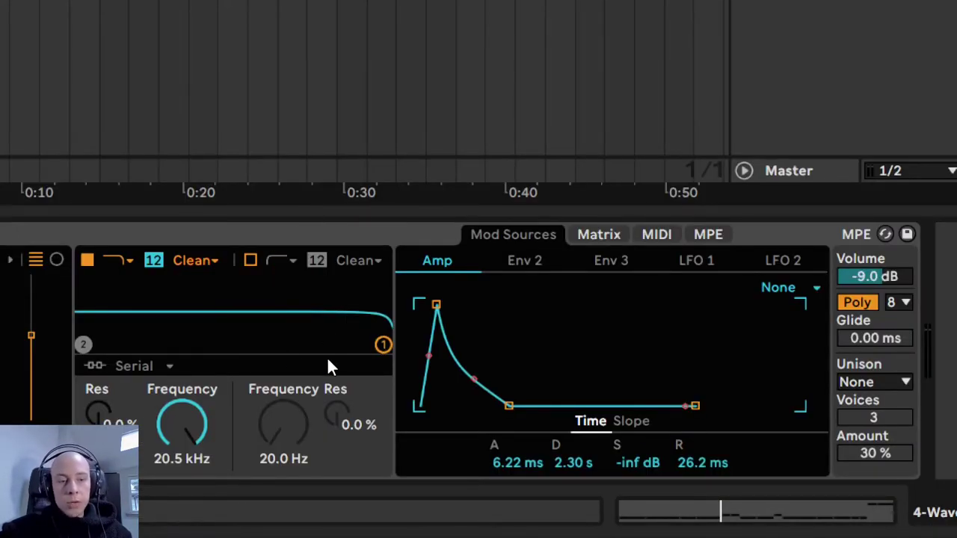
Sweep the filter cutoff, reset it, then lower it to about 40 Hz.
{"action": "left_click_drag", "start_coordinate": [263, 345], "coordinate": [182, 344]}
{"action": "double_click", "coordinate": [208, 419]}
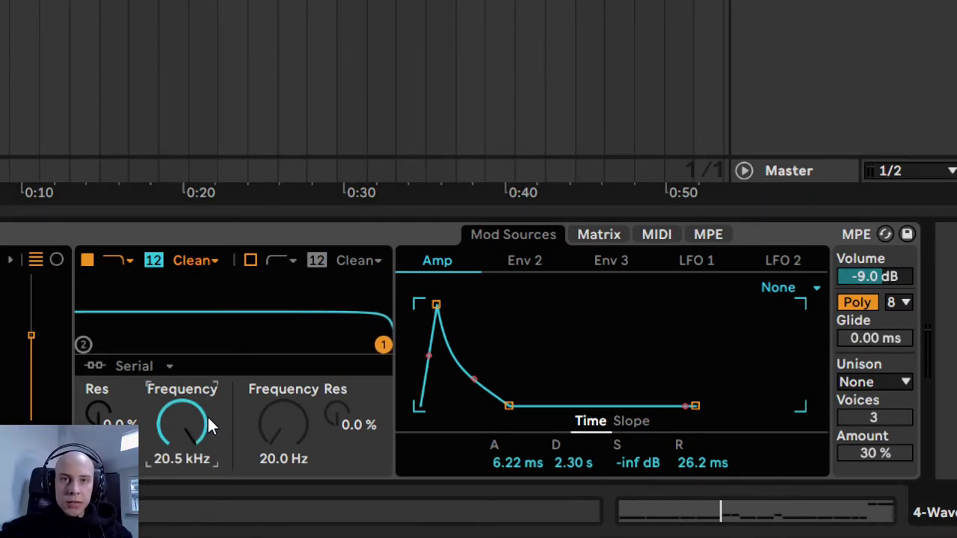
{"action": "left_click_drag", "start_coordinate": [207, 410], "coordinate": [196, 427]}
Drop the cutoff to 20 Hz and set Env 2 → Filter 1 Freq to 81 in the Matrix.
{"action": "left_click", "coordinate": [520, 259]}
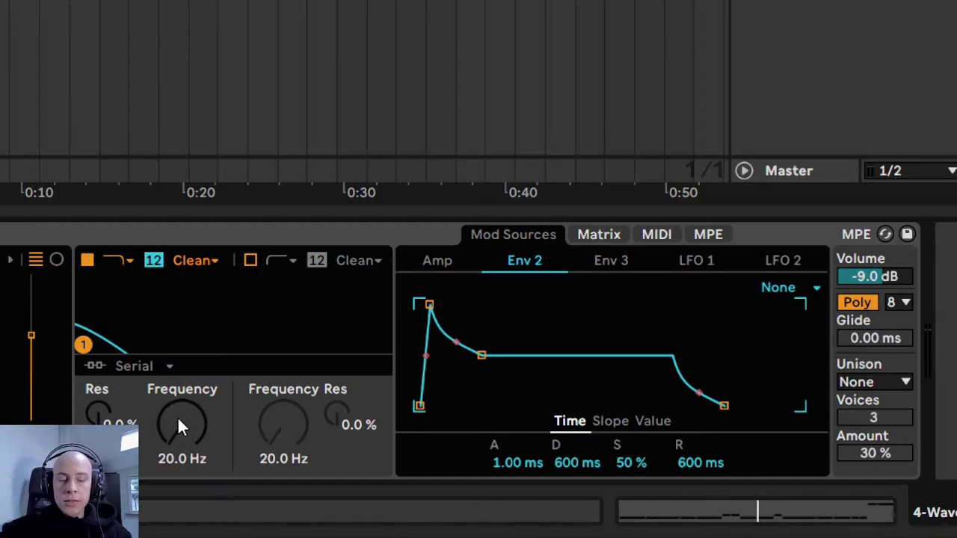
{"action": "left_click", "coordinate": [603, 235]}
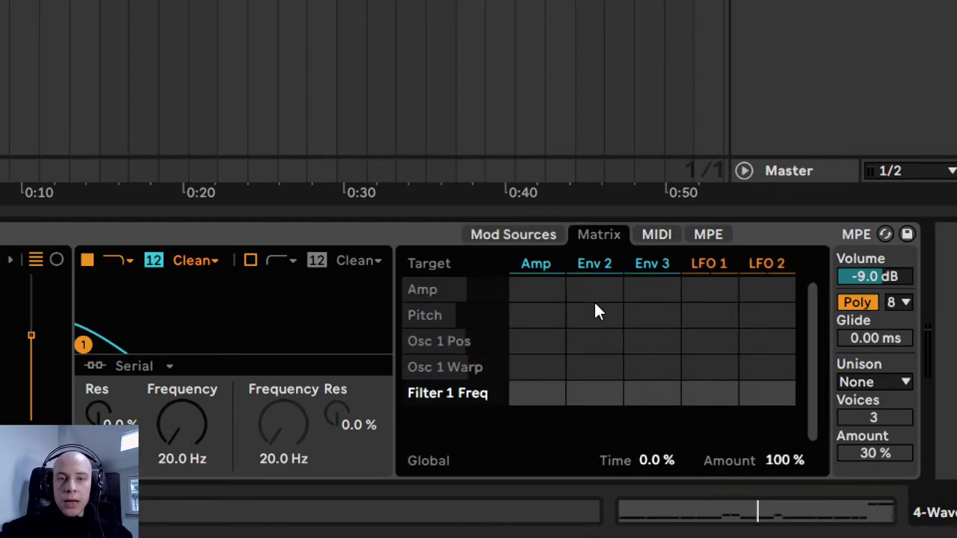
{"action": "left_click", "coordinate": [523, 239]}
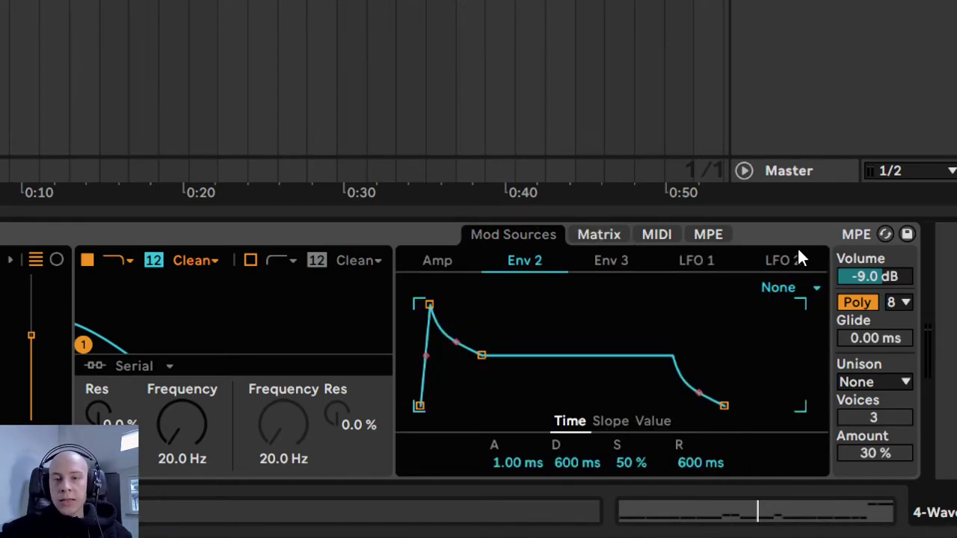
{"action": "left_click", "coordinate": [598, 235]}
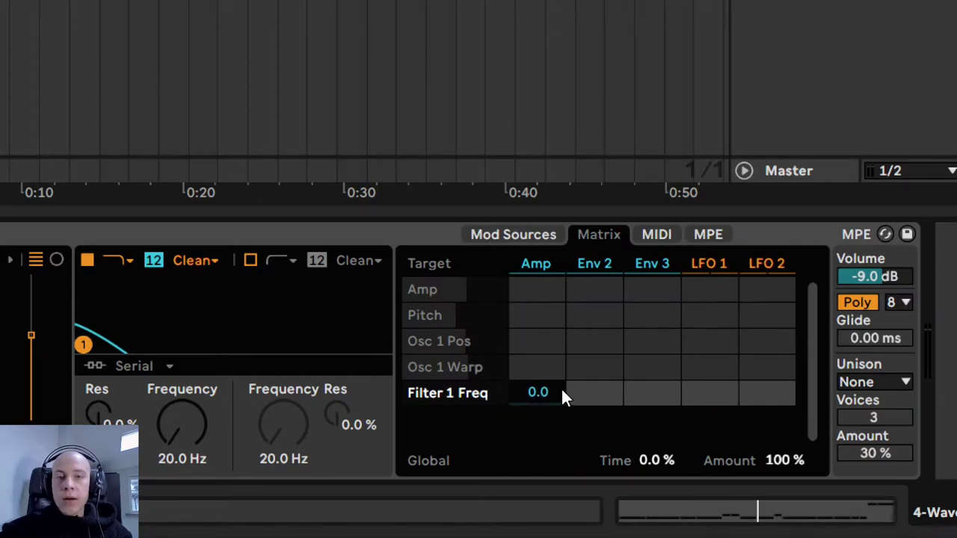
{"action": "mouse_move", "coordinate": [201, 415]}
{"action": "left_mouse_down"}
{"action": "mouse_move", "coordinate": [200, 295]}
{"action": "mouse_move", "coordinate": [200, 415]}
{"action": "left_mouse_up"}
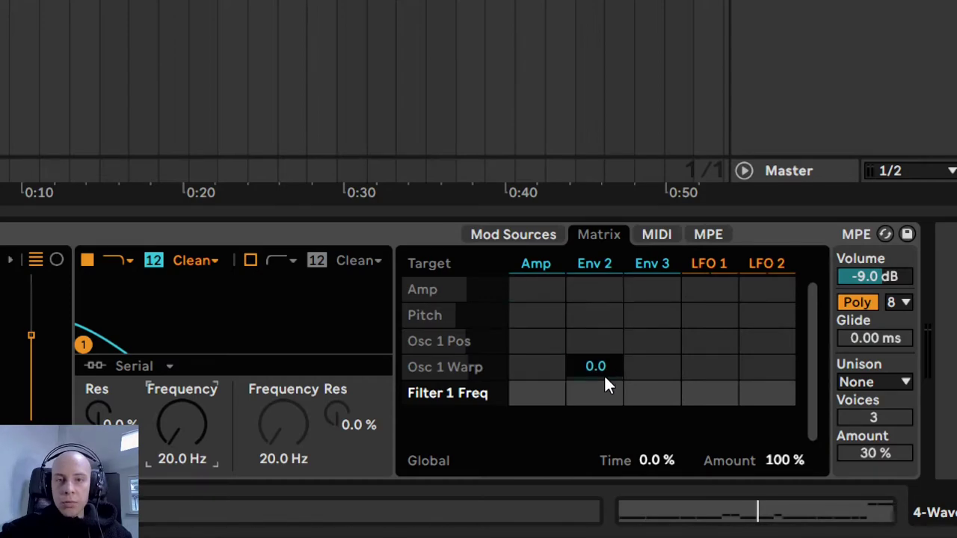
{"action": "left_click_drag", "start_coordinate": [601, 397], "coordinate": [600, 342]}
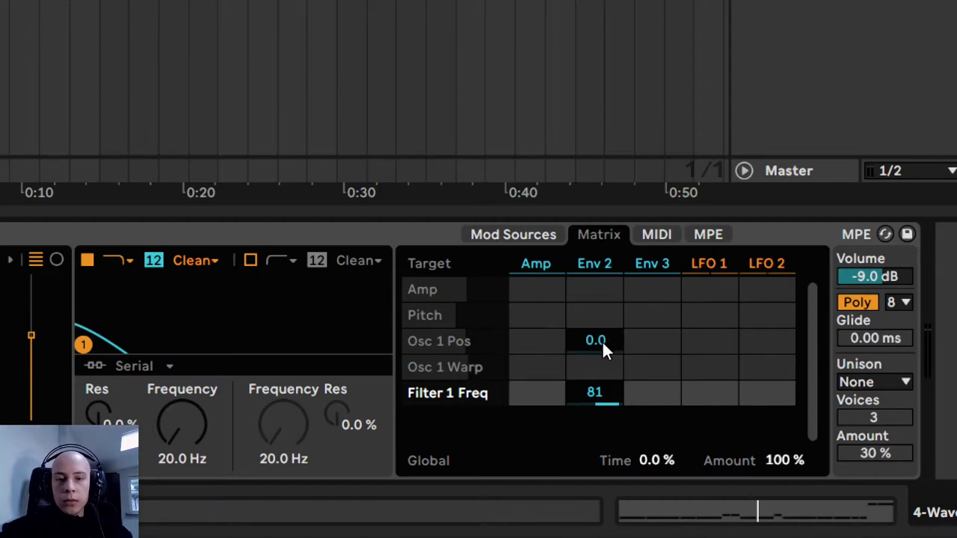
Set Env 2's sustain to 35 % and its decay to 1.33 s.
{"action": "left_click", "coordinate": [596, 408]}
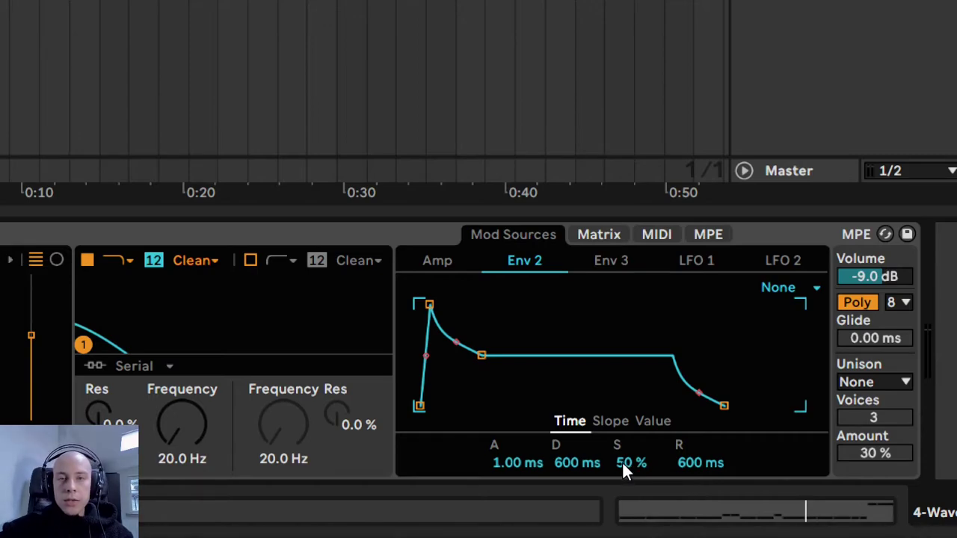
{"action": "left_click_drag", "start_coordinate": [623, 461], "coordinate": [622, 484]}
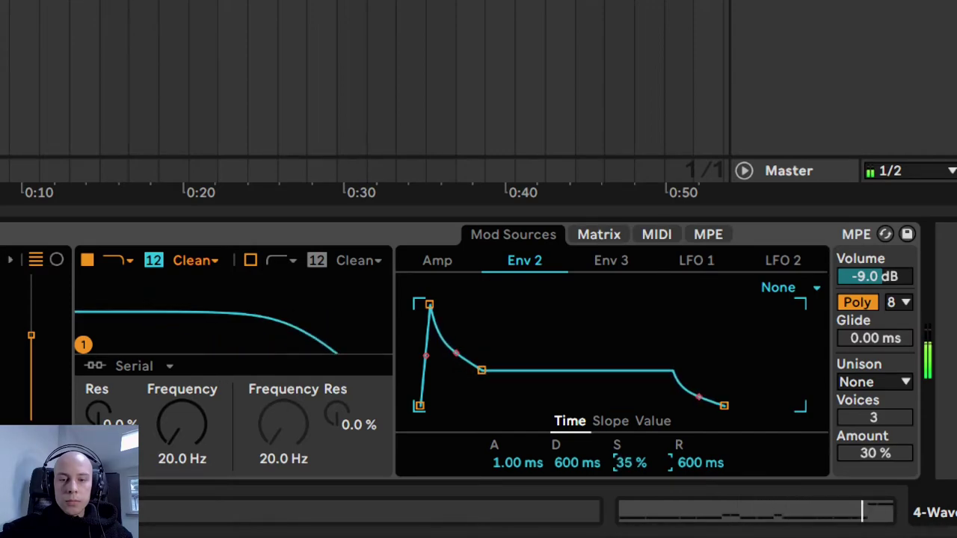
{"action": "left_click", "coordinate": [566, 463]}
{"action": "type", "text": "2.3"}
{"action": "key", "text": "Return"}
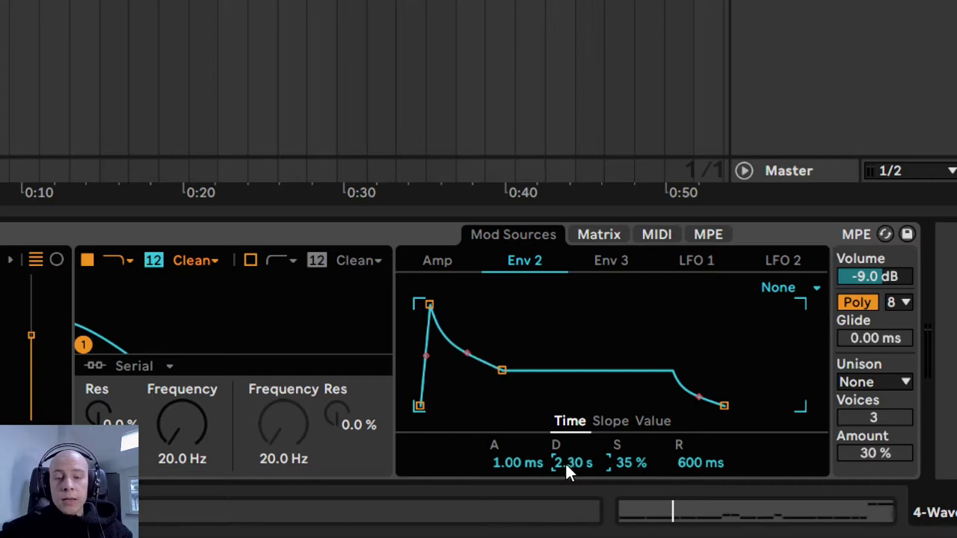
{"action": "left_click_drag", "start_coordinate": [566, 462], "coordinate": [565, 482]}
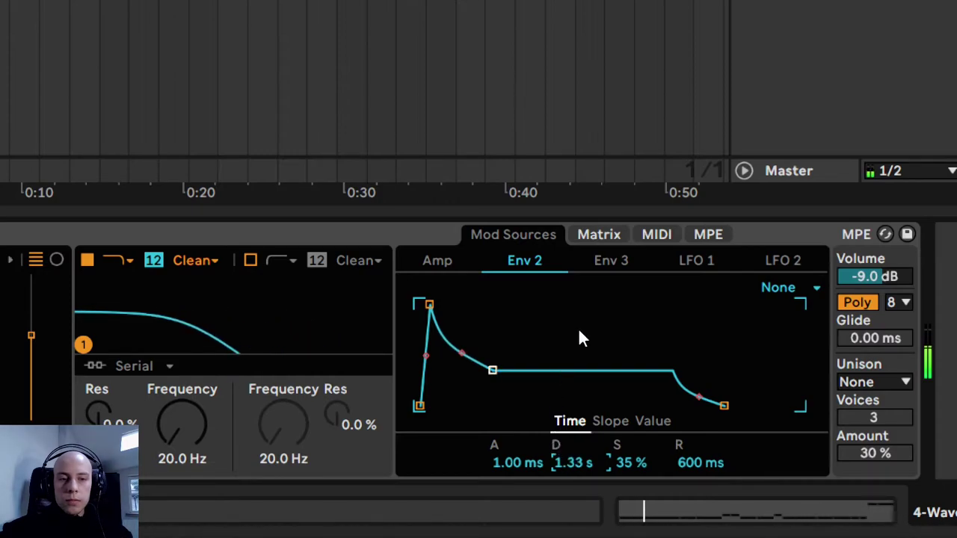
Reduce Env 2's Filter 1 Freq modulation amount in the Matrix to 61.
{"action": "left_click", "coordinate": [599, 234]}
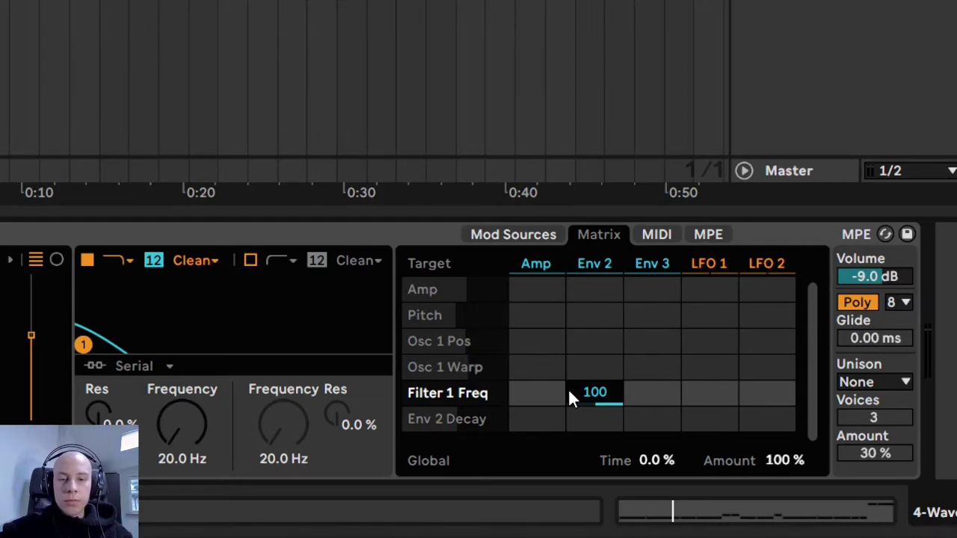
{"action": "mouse_move", "coordinate": [589, 403]}
{"action": "left_mouse_down"}
{"action": "mouse_move", "coordinate": [589, 430]}
{"action": "mouse_move", "coordinate": [588, 404]}
{"action": "left_mouse_up"}
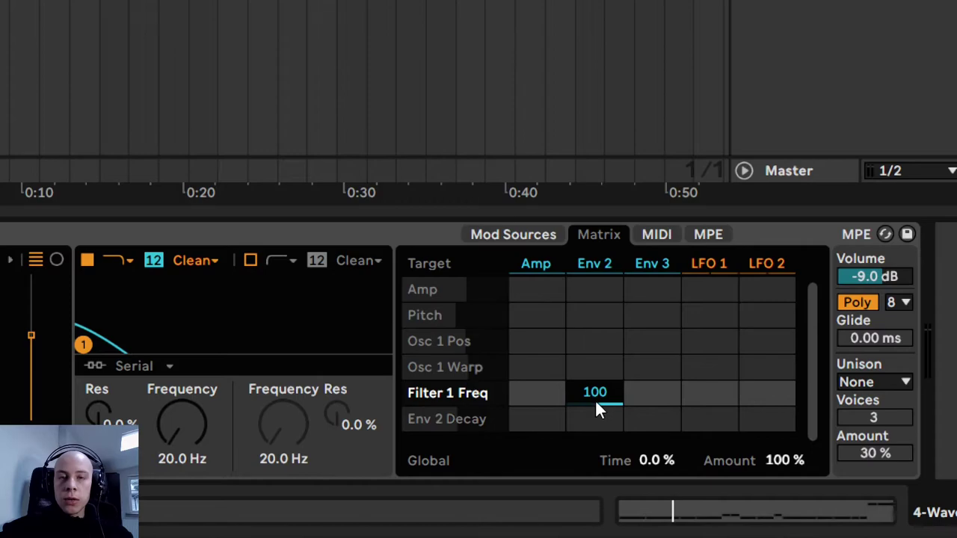
{"action": "left_click_drag", "start_coordinate": [592, 402], "coordinate": [592, 432]}
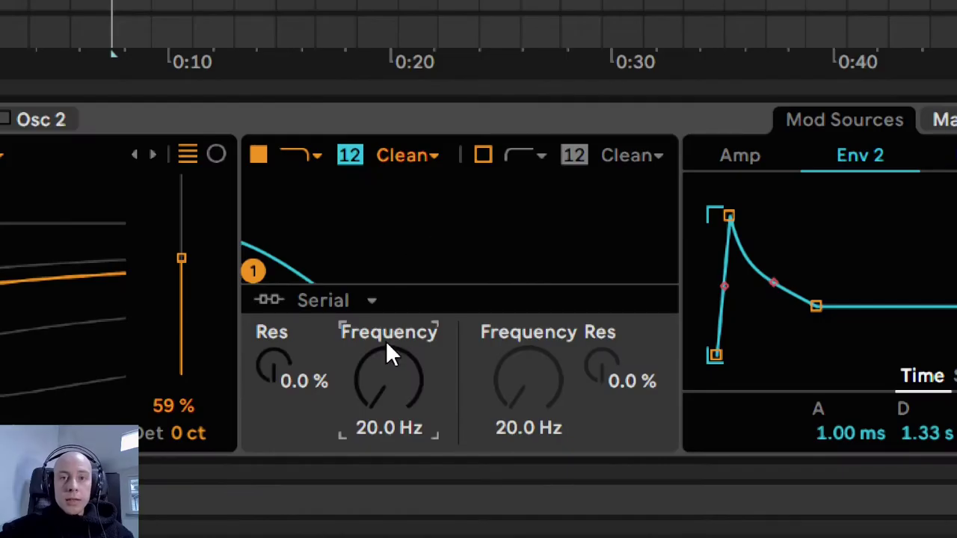
Compare 12 and 24 dB slopes on Filter 1, settling on 24 dB with cutoff back at 20 Hz.
{"action": "left_click_drag", "start_coordinate": [382, 392], "coordinate": [385, 371]}
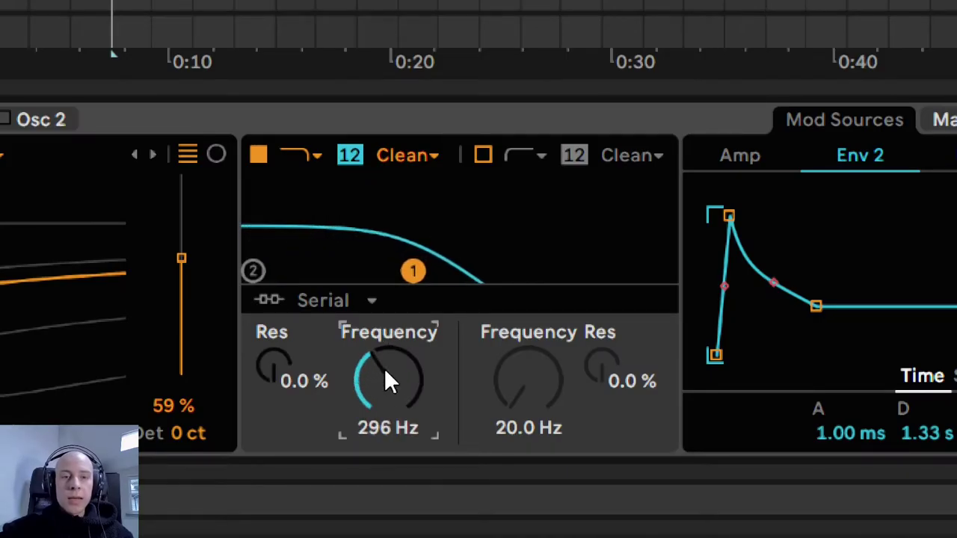
{"action": "left_click", "coordinate": [349, 156]}
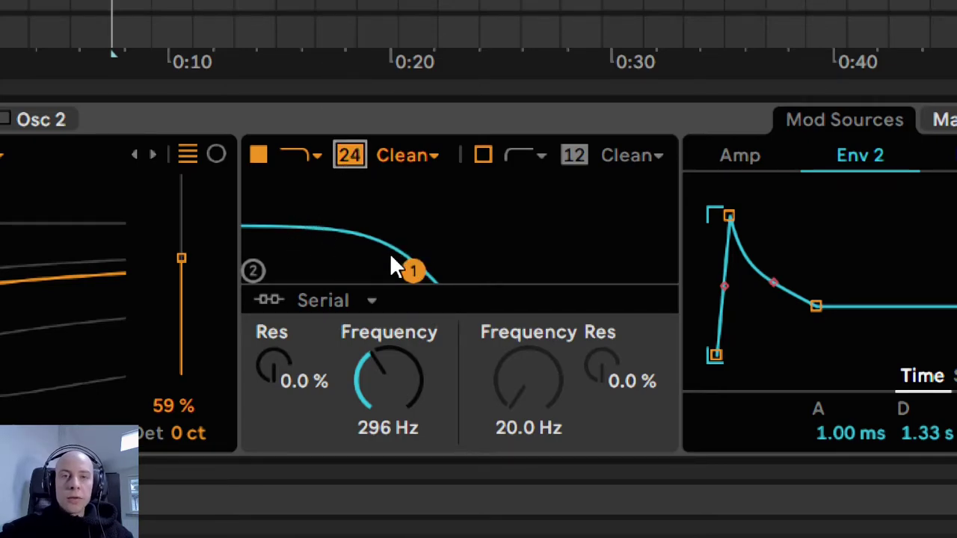
{"action": "left_click", "coordinate": [345, 158]}
{"action": "left_click", "coordinate": [345, 157]}
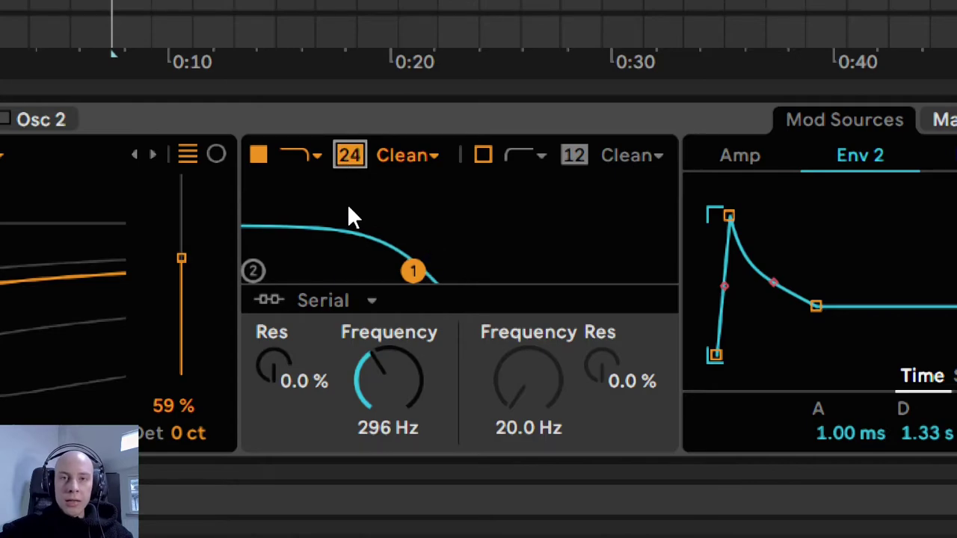
{"action": "left_click", "coordinate": [344, 159]}
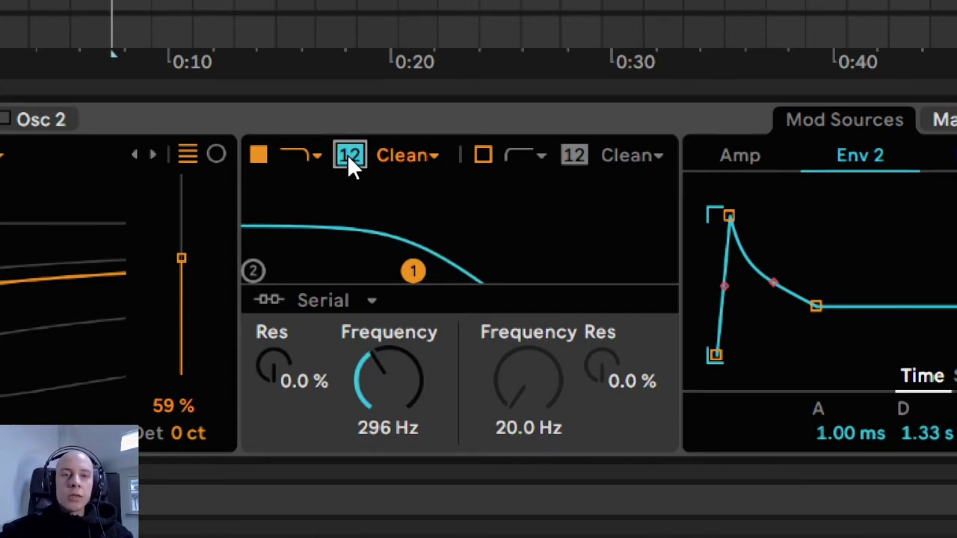
{"action": "left_click", "coordinate": [347, 155]}
{"action": "left_click", "coordinate": [347, 154]}
{"action": "left_click", "coordinate": [347, 155]}
{"action": "left_click_drag", "start_coordinate": [389, 377], "coordinate": [388, 430]}
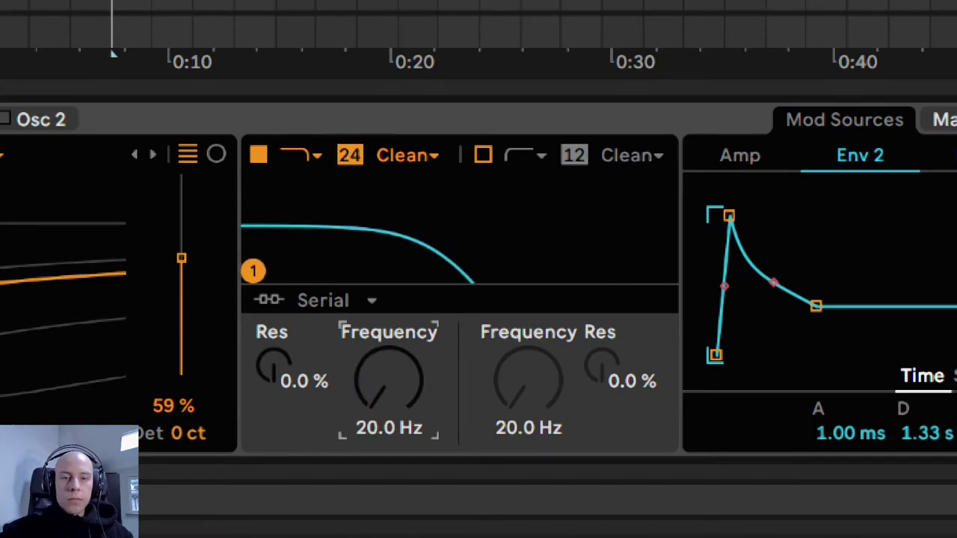
{"action": "left_click", "coordinate": [350, 158]}
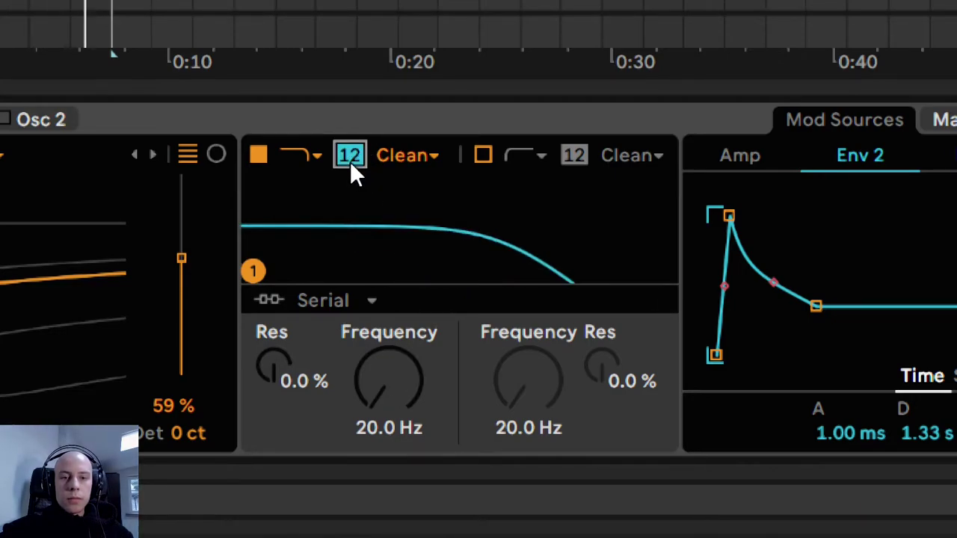
{"action": "left_click", "coordinate": [350, 161]}
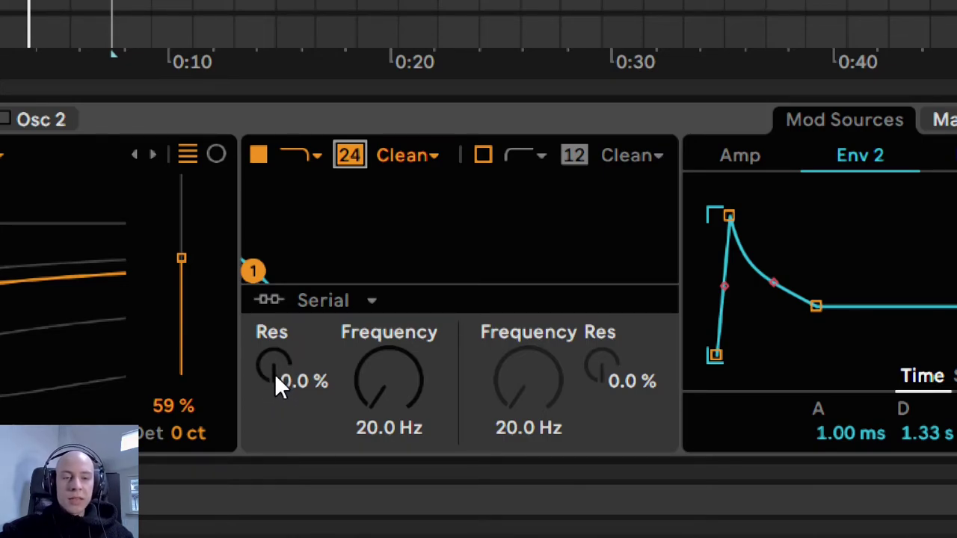
Sweep cutoff and resonance, ending Filter 1 at 20 Hz with 69% resonance.
{"action": "left_click_drag", "start_coordinate": [253, 270], "coordinate": [430, 220]}
{"action": "left_click_drag", "start_coordinate": [269, 366], "coordinate": [269, 362]}
{"action": "left_click_drag", "start_coordinate": [385, 378], "coordinate": [385, 430]}
{"action": "left_click_drag", "start_coordinate": [261, 359], "coordinate": [261, 435]}
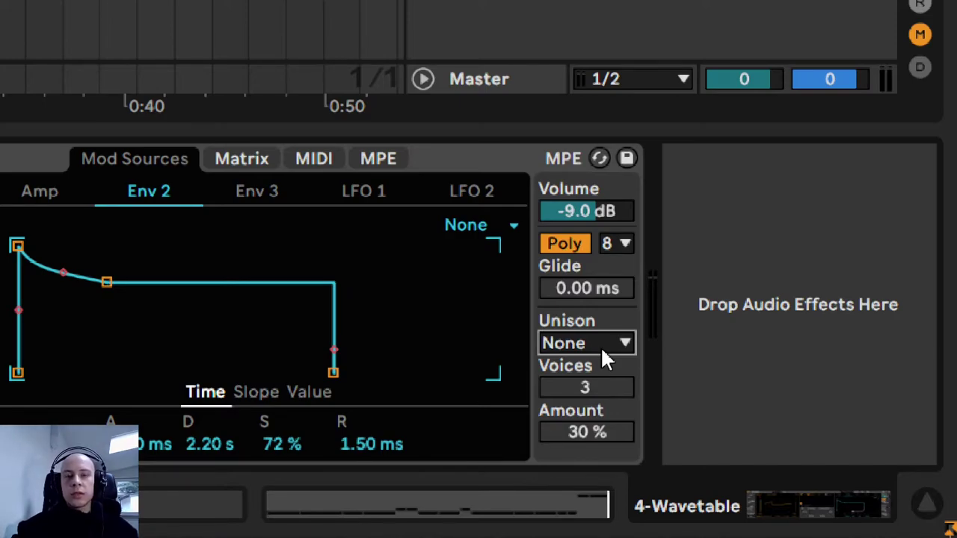
Pick Classic unison and try different voice counts and amounts.
{"action": "left_click", "coordinate": [602, 347]}
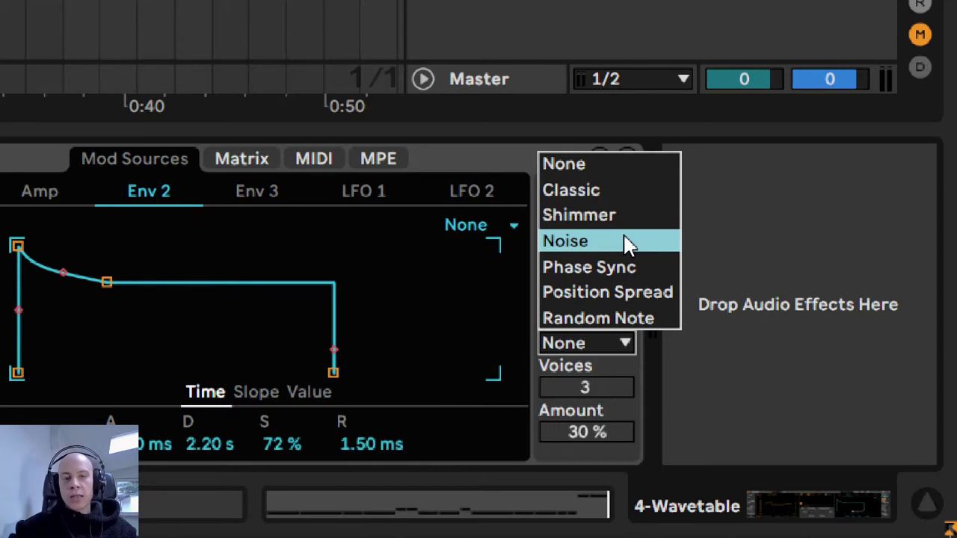
{"action": "left_click", "coordinate": [588, 193]}
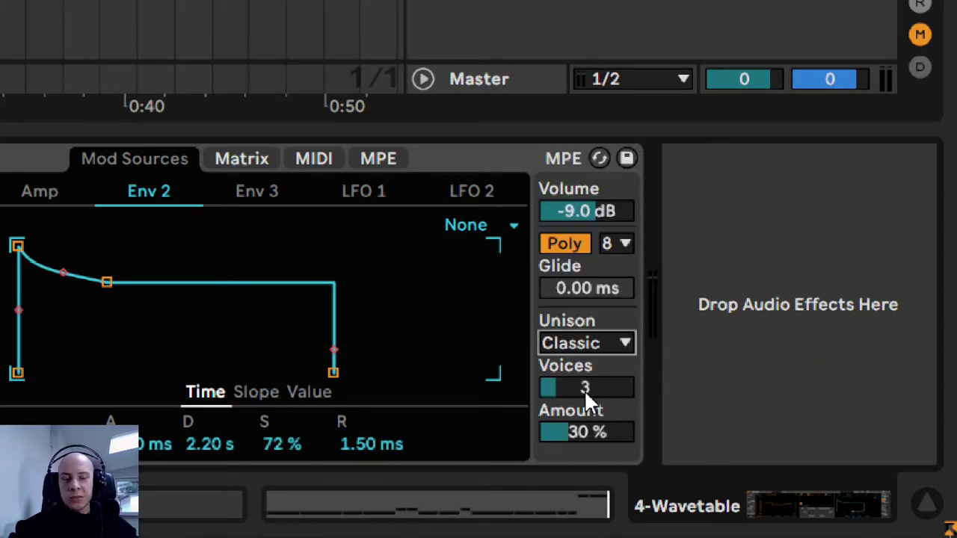
{"action": "left_click_drag", "start_coordinate": [584, 390], "coordinate": [585, 378]}
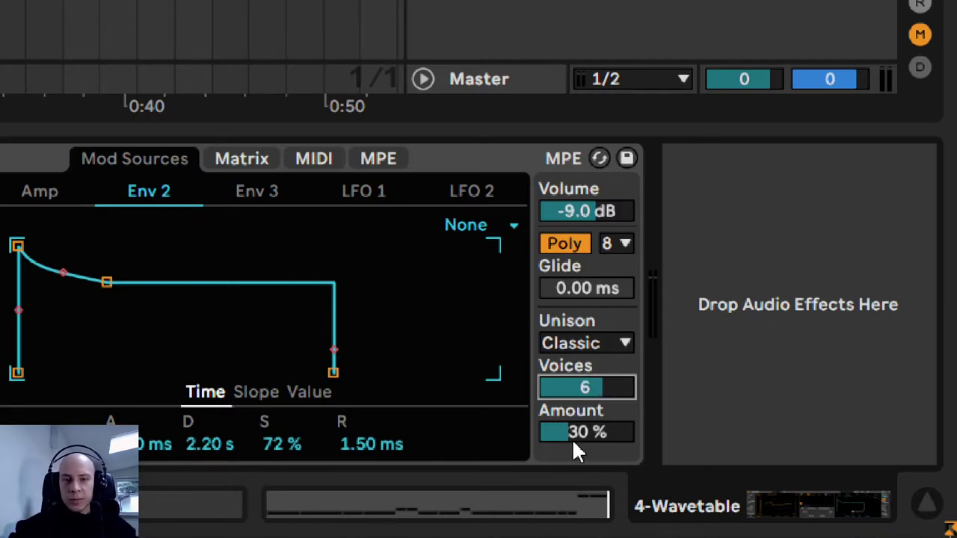
{"action": "left_click_drag", "start_coordinate": [574, 442], "coordinate": [588, 361]}
Audition the Noise and Phase Sync unison modes, then return to Classic.
{"action": "left_click", "coordinate": [587, 346]}
{"action": "left_click", "coordinate": [568, 242]}
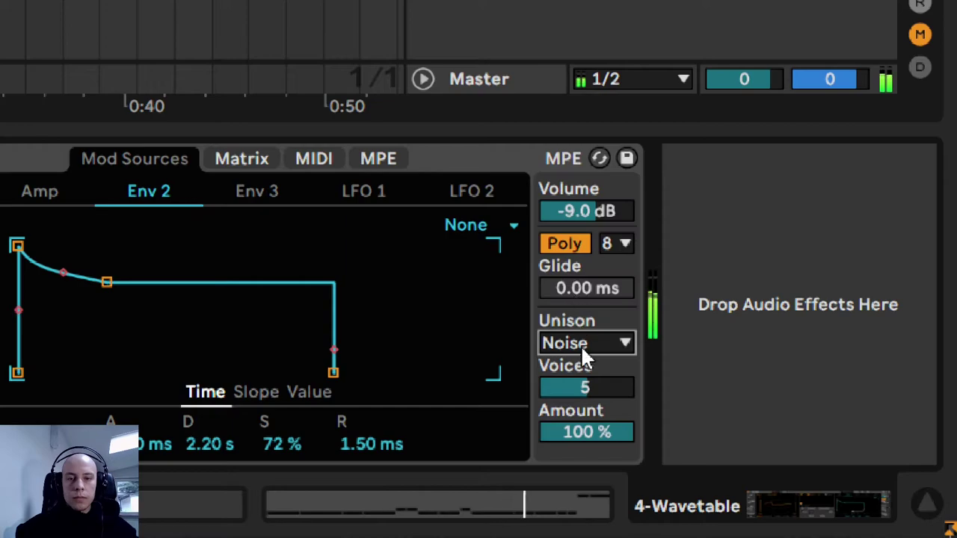
{"action": "left_click", "coordinate": [581, 345]}
{"action": "left_click", "coordinate": [574, 268]}
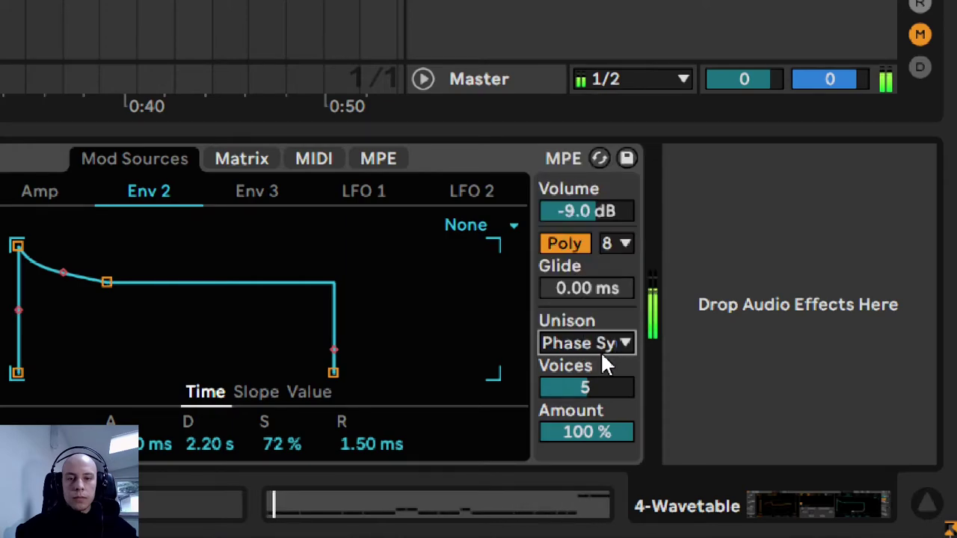
{"action": "left_click", "coordinate": [599, 345]}
{"action": "left_click", "coordinate": [578, 189]}
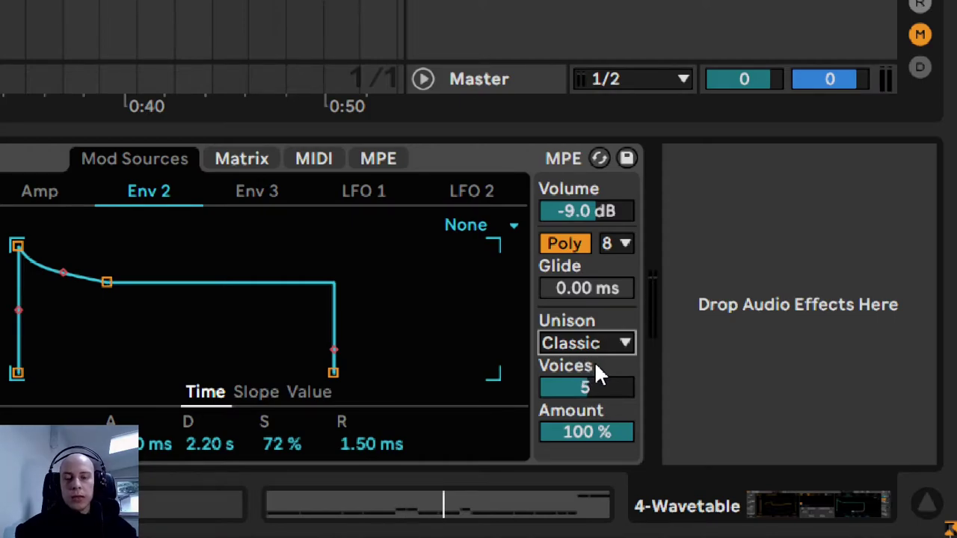
Set 4 unison voices at 27% amount, then compare unison off against Classic.
{"action": "left_click_drag", "start_coordinate": [585, 388], "coordinate": [611, 464]}
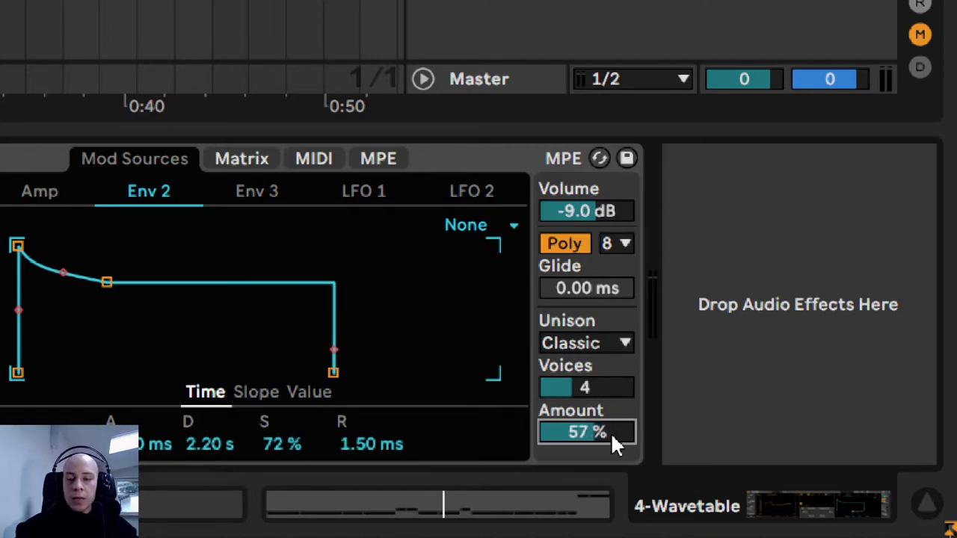
{"action": "type", "text": "2.7"}
{"action": "key", "text": "BackSpace"}
{"action": "key", "text": "BackSpace"}
{"action": "key", "text": "BackSpace"}
{"action": "type", "text": "27"}
{"action": "key", "text": "Return"}
{"action": "left_click", "coordinate": [587, 344]}
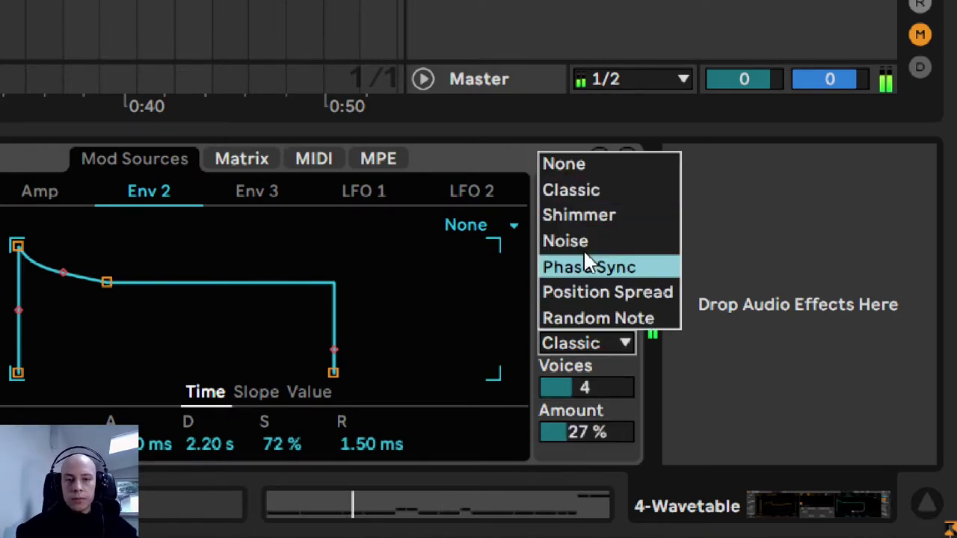
{"action": "left_click", "coordinate": [570, 164]}
{"action": "left_click", "coordinate": [595, 343]}
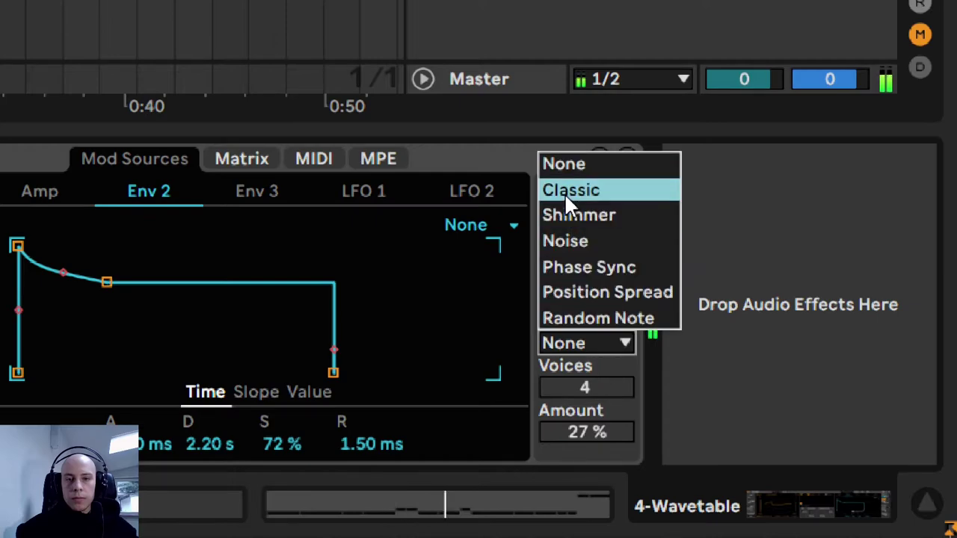
{"action": "left_click", "coordinate": [563, 191]}
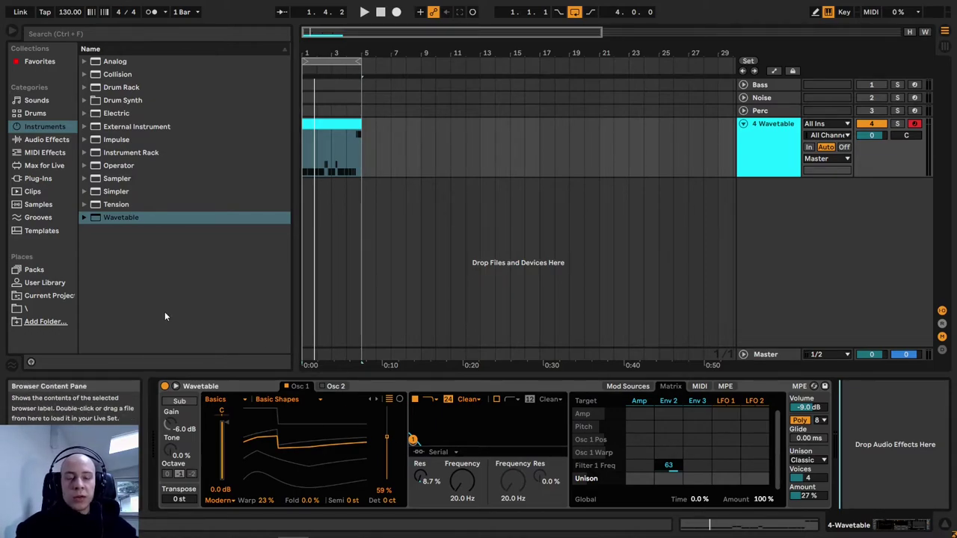
Load Chorus-Ensemble from Audio Effects > Pitch & Modulation onto the Wavetable track.
{"action": "left_click", "coordinate": [49, 153]}
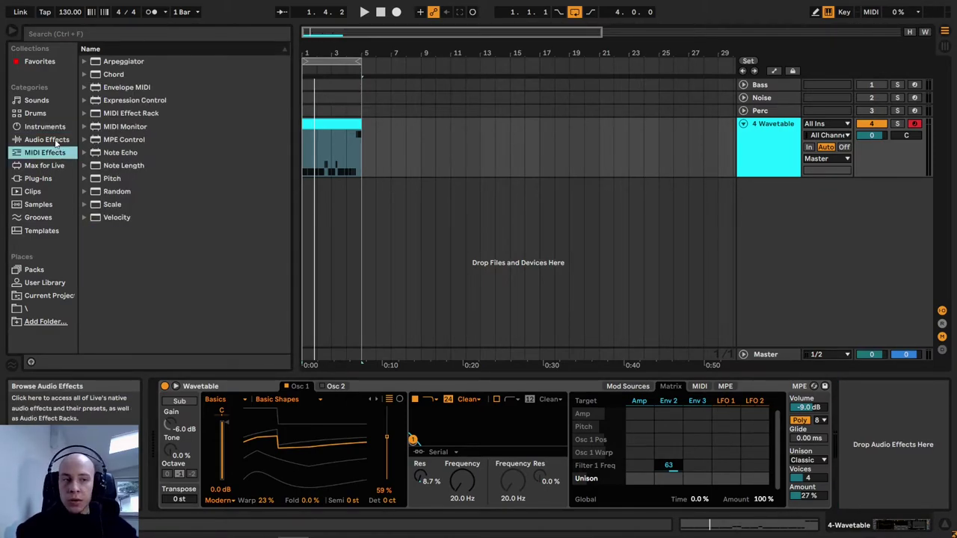
{"action": "left_click", "coordinate": [53, 141]}
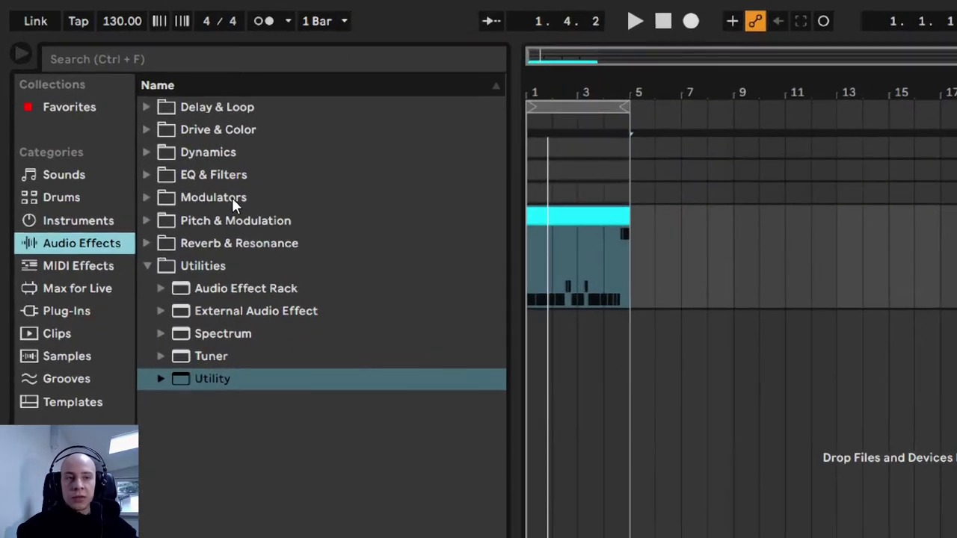
{"action": "left_click", "coordinate": [224, 221]}
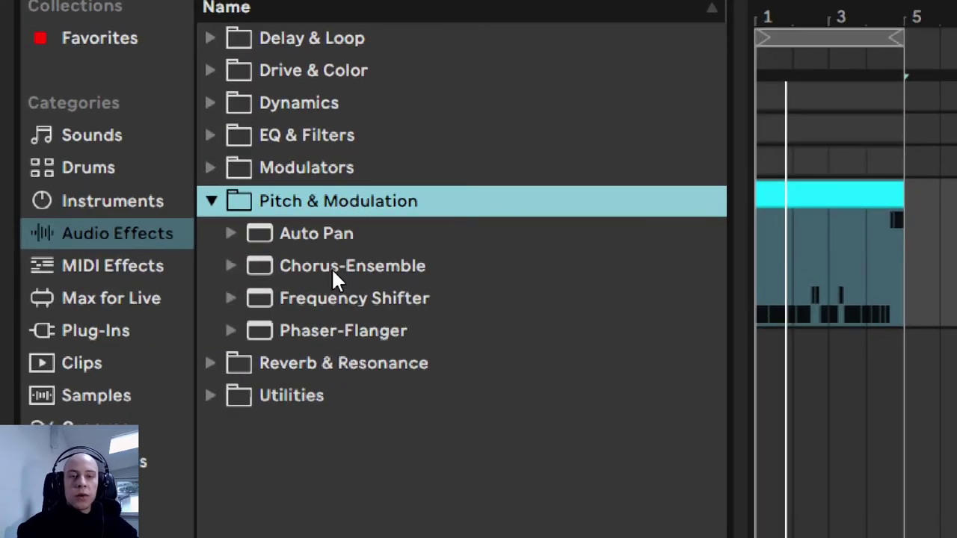
{"action": "double_click", "coordinate": [331, 267]}
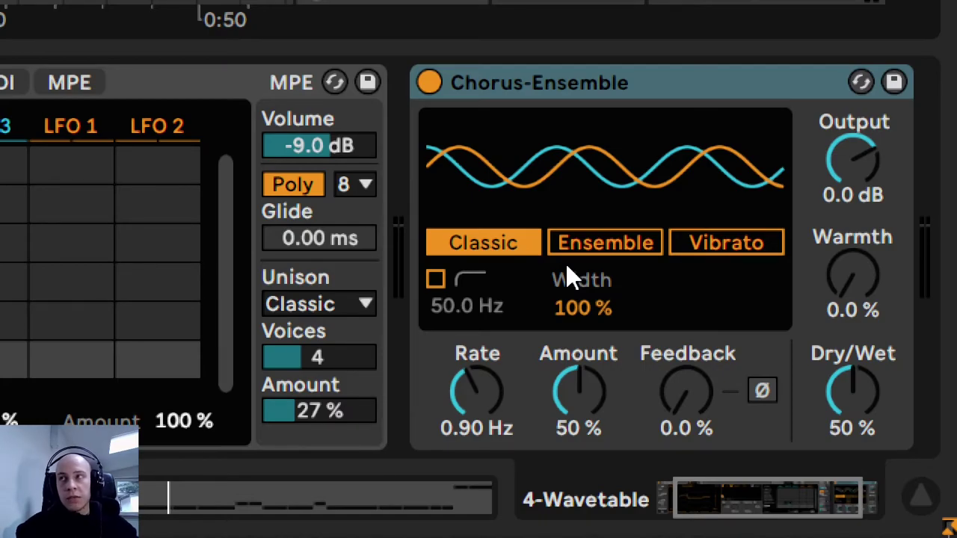
Sweep the chorus rate and amount, ending at full amount with a faster rate.
{"action": "left_click_drag", "start_coordinate": [476, 396], "coordinate": [475, 326]}
{"action": "mouse_move", "coordinate": [612, 379]}
{"action": "left_mouse_down"}
{"action": "mouse_move", "coordinate": [612, 316]}
{"action": "mouse_move", "coordinate": [612, 378]}
{"action": "left_mouse_up"}
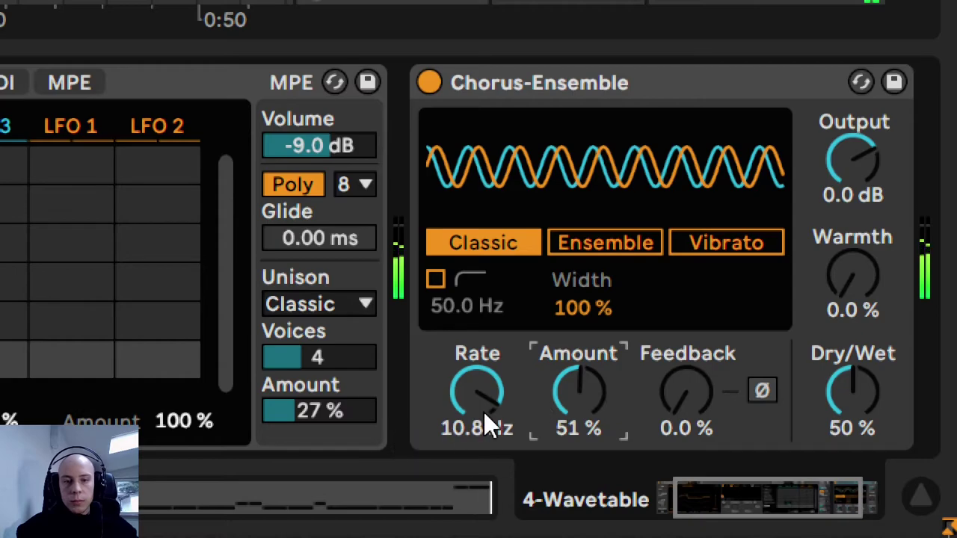
{"action": "left_click_drag", "start_coordinate": [483, 410], "coordinate": [483, 442]}
{"action": "left_click_drag", "start_coordinate": [598, 411], "coordinate": [611, 379]}
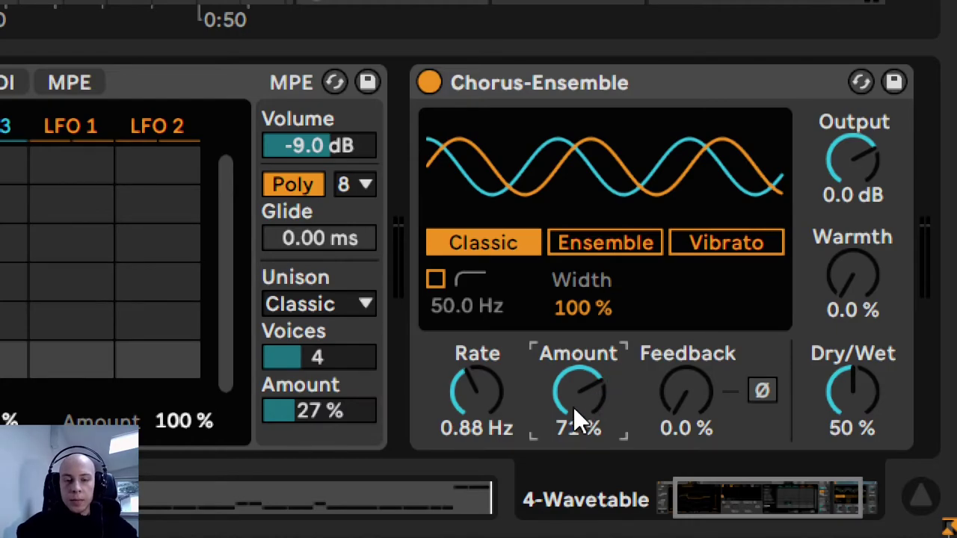
{"action": "left_click_drag", "start_coordinate": [574, 404], "coordinate": [581, 378]}
{"action": "left_click_drag", "start_coordinate": [478, 393], "coordinate": [479, 366]}
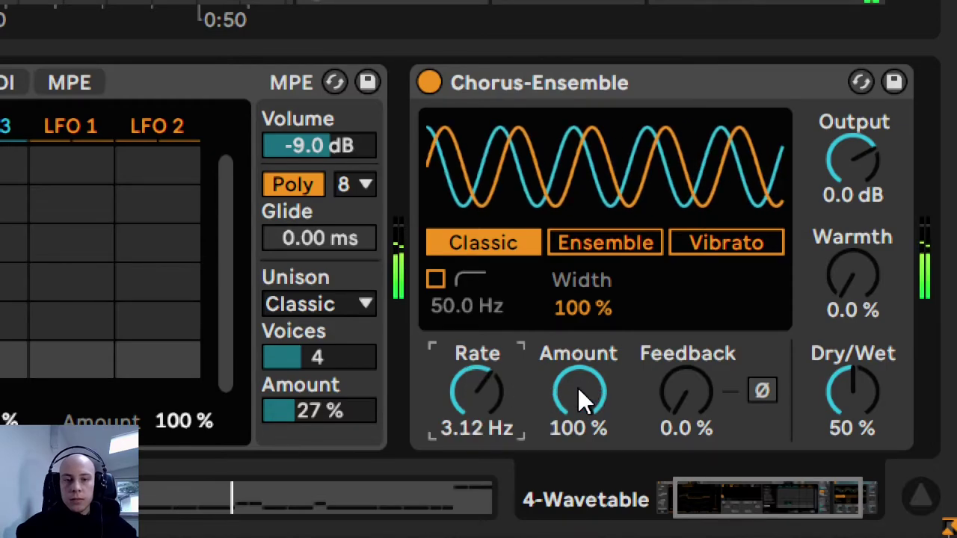
{"action": "mouse_move", "coordinate": [577, 390]}
{"action": "left_mouse_down"}
{"action": "mouse_move", "coordinate": [578, 436]}
{"action": "mouse_move", "coordinate": [578, 389]}
{"action": "left_mouse_up"}
{"action": "left_click_drag", "start_coordinate": [465, 394], "coordinate": [502, 414]}
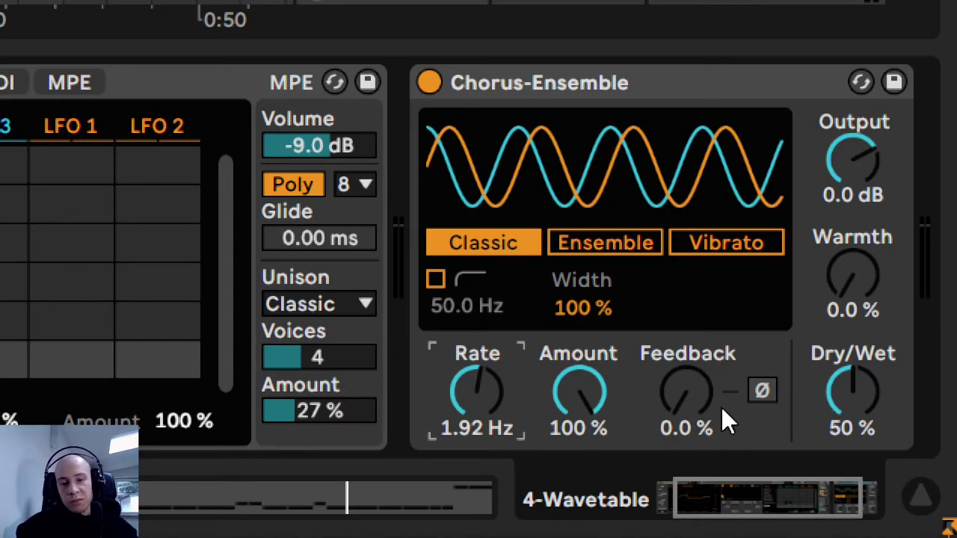
Try heavy feedback, settle at 44%, and test Ensemble mode with 1.83 Hz rate, 84% amount.
{"action": "left_click_drag", "start_coordinate": [686, 390], "coordinate": [687, 322]}
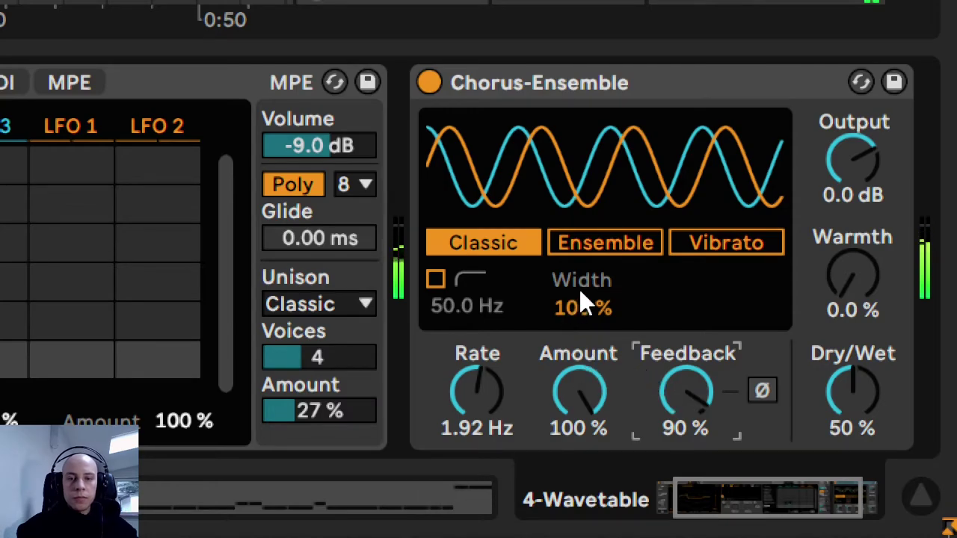
{"action": "left_click_drag", "start_coordinate": [687, 389], "coordinate": [686, 427]}
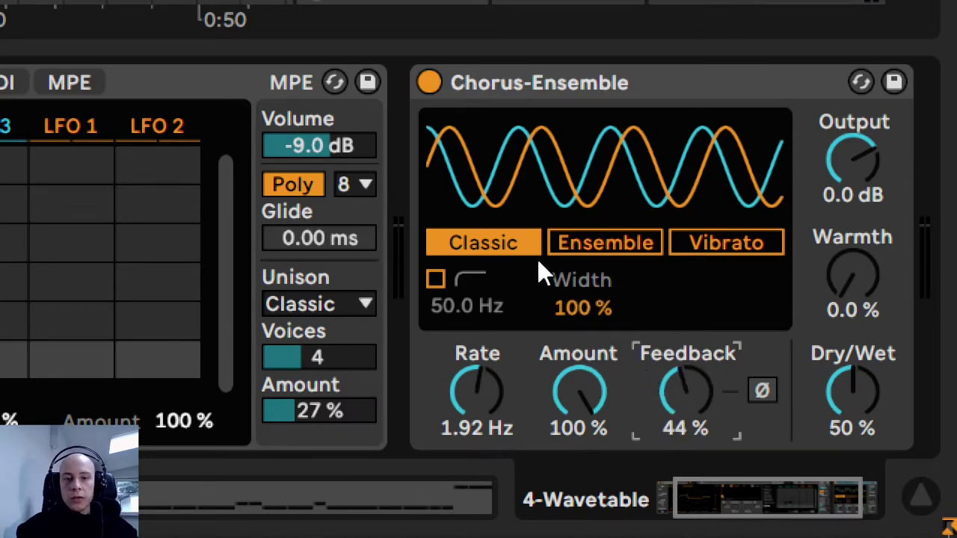
{"action": "left_click", "coordinate": [577, 241]}
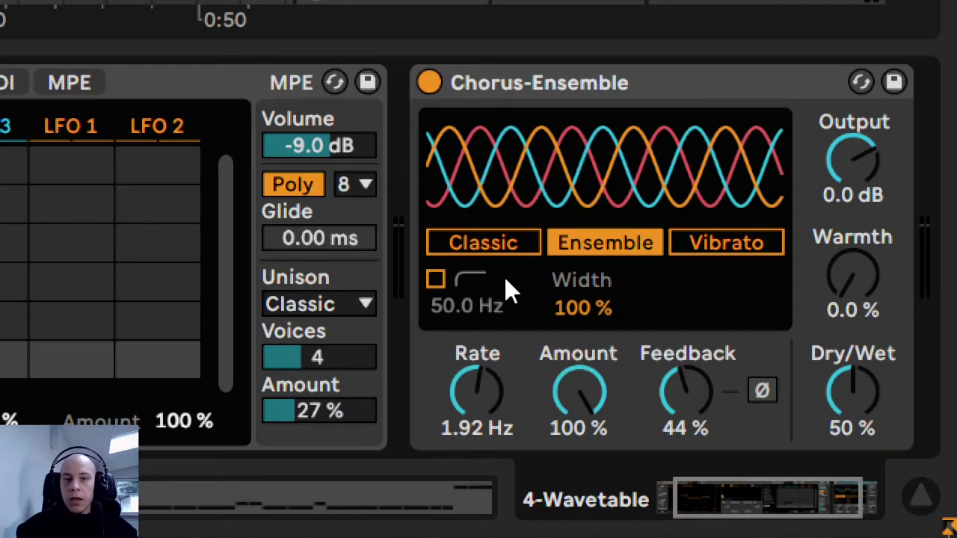
{"action": "left_click", "coordinate": [483, 242]}
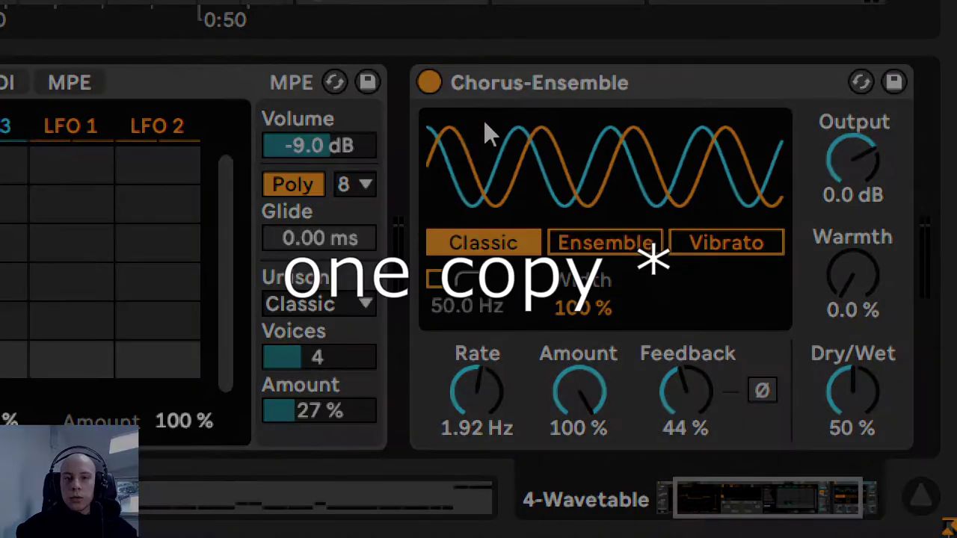
{"action": "left_click", "coordinate": [598, 237]}
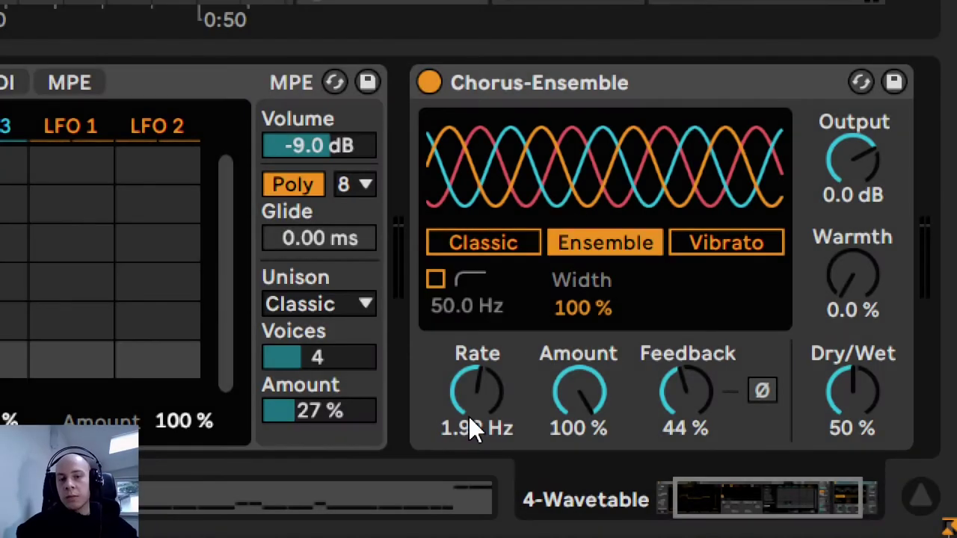
{"action": "left_click_drag", "start_coordinate": [471, 392], "coordinate": [472, 401]}
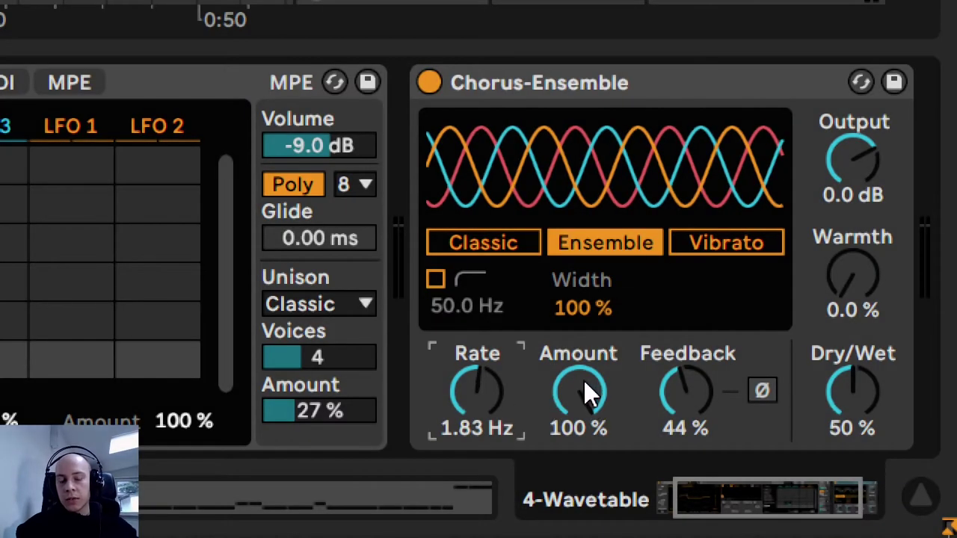
{"action": "mouse_move", "coordinate": [584, 382]}
{"action": "left_mouse_down"}
{"action": "mouse_move", "coordinate": [583, 398]}
{"action": "mouse_move", "coordinate": [576, 391]}
{"action": "left_mouse_up"}
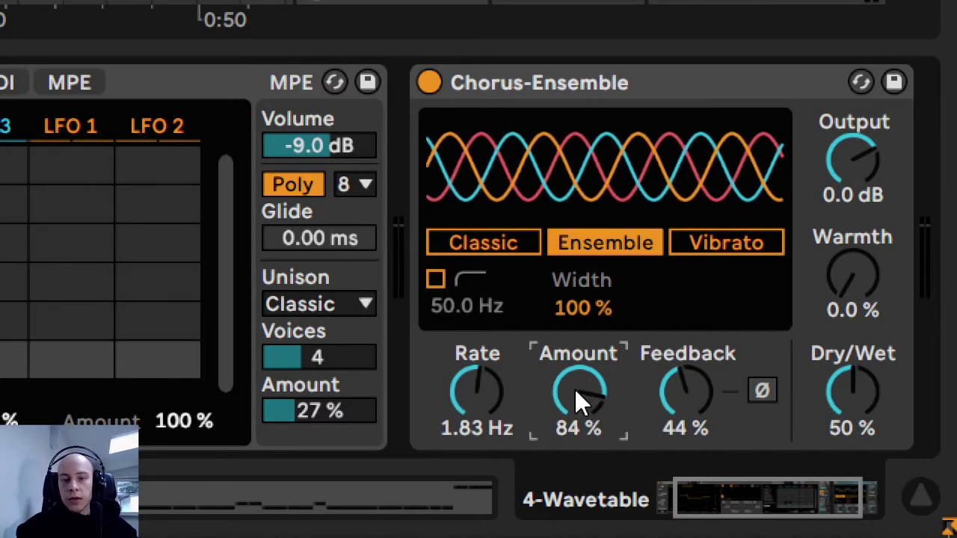
Return to Classic mode with the rate near 0.74 Hz and amount at 75%.
{"action": "left_click", "coordinate": [506, 242]}
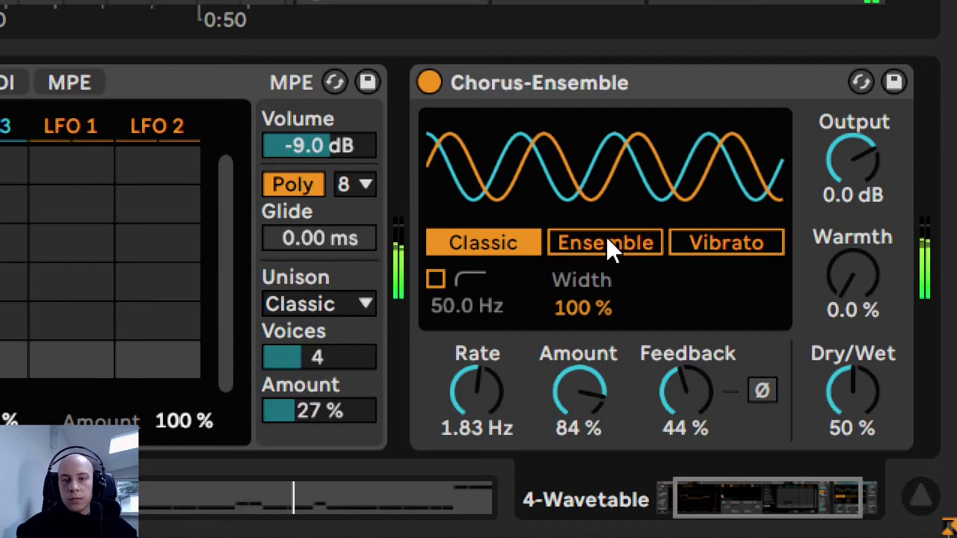
{"action": "left_click", "coordinate": [606, 239]}
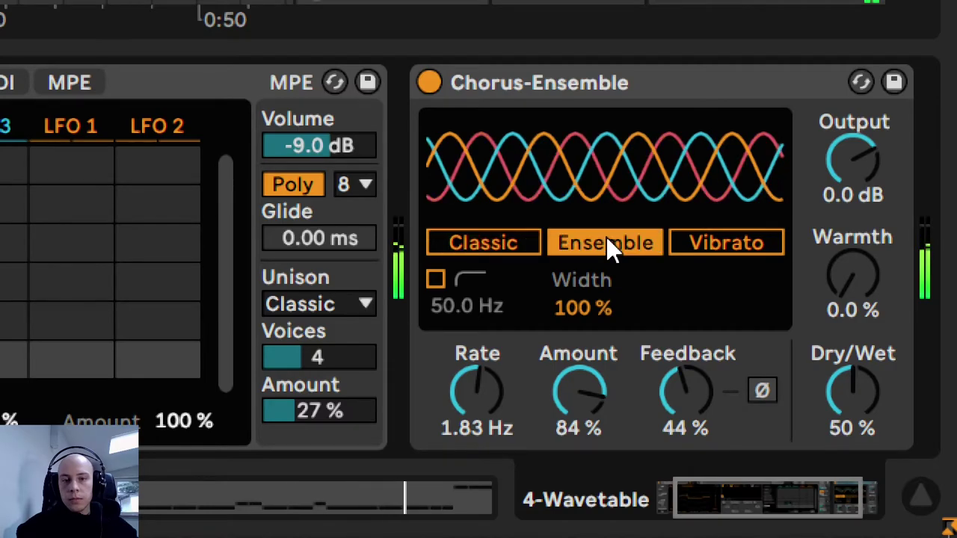
{"action": "left_click", "coordinate": [485, 242]}
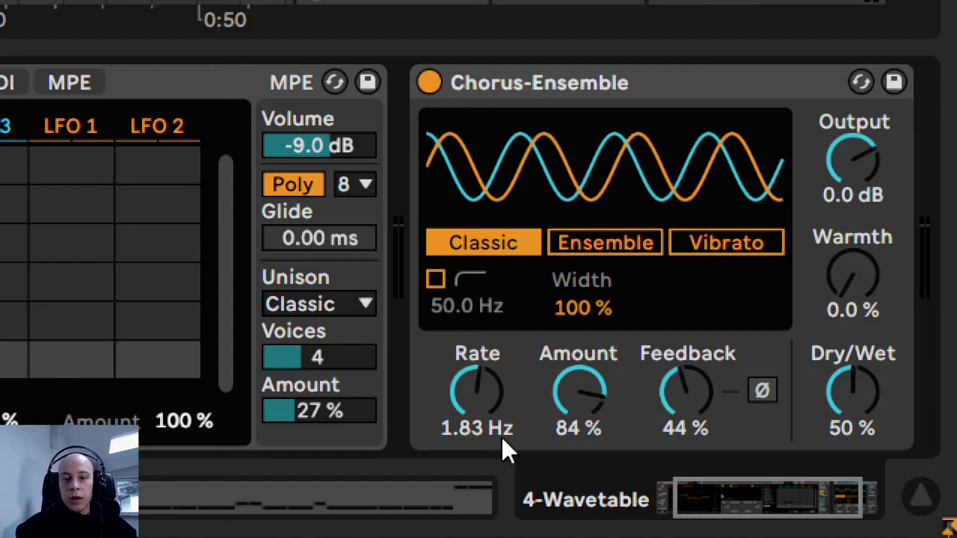
{"action": "left_click_drag", "start_coordinate": [457, 408], "coordinate": [457, 467]}
{"action": "left_click_drag", "start_coordinate": [581, 399], "coordinate": [582, 426]}
Enter exact chorus values: rate 0.68 Hz and amount 72%.
{"action": "mouse_move", "coordinate": [474, 404]}
{"action": "left_mouse_down"}
{"action": "mouse_move", "coordinate": [473, 393]}
{"action": "mouse_move", "coordinate": [473, 404]}
{"action": "left_mouse_up"}
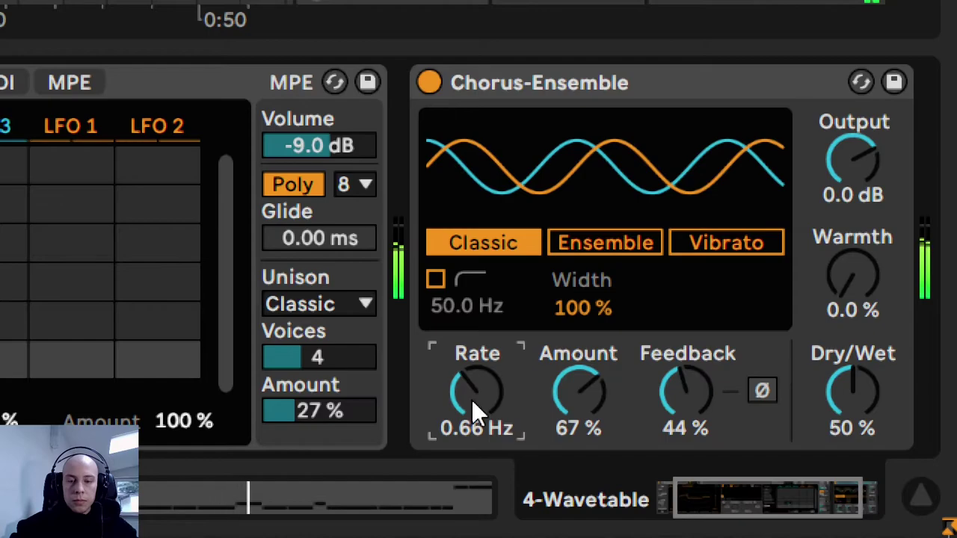
{"action": "type", "text": "0.56"}
{"action": "key", "text": "BackSpace"}
{"action": "key", "text": "BackSpace"}
{"action": "type", "text": "68"}
{"action": "key", "text": "Return"}
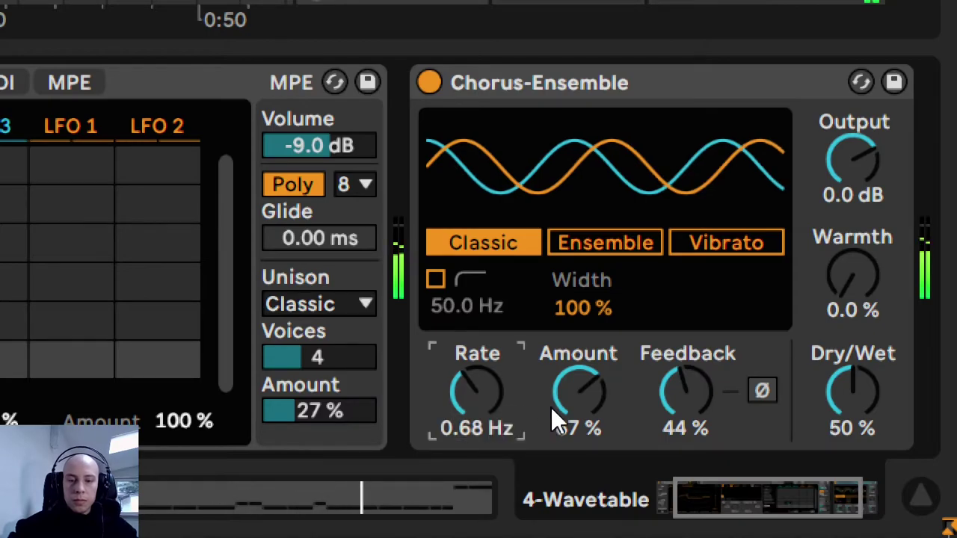
{"action": "left_click", "coordinate": [584, 397]}
{"action": "type", "text": "62"}
{"action": "key", "text": "Return"}
{"action": "type", "text": "72"}
{"action": "key", "text": "Return"}
Set chorus feedback to 0% and dry/wet to 62%.
{"action": "left_click", "coordinate": [684, 392]}
{"action": "type", "text": "0"}
{"action": "key", "text": "Return"}
{"action": "left_click", "coordinate": [844, 391]}
{"action": "type", "text": "62"}
{"action": "key", "text": "Return"}
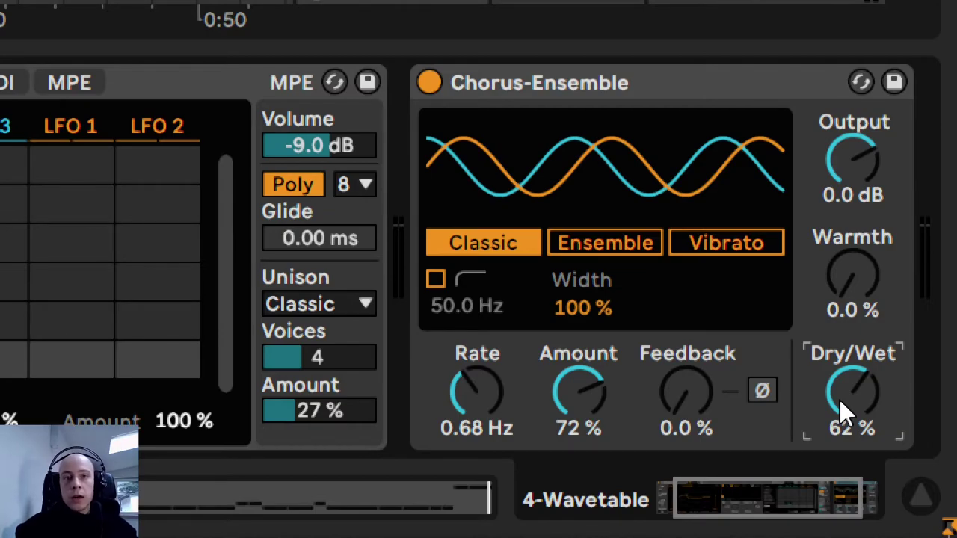
Audition dry/wet at 0% and 100%, then restore it to 62%.
{"action": "type", "text": "0"}
{"action": "key", "text": "Return"}
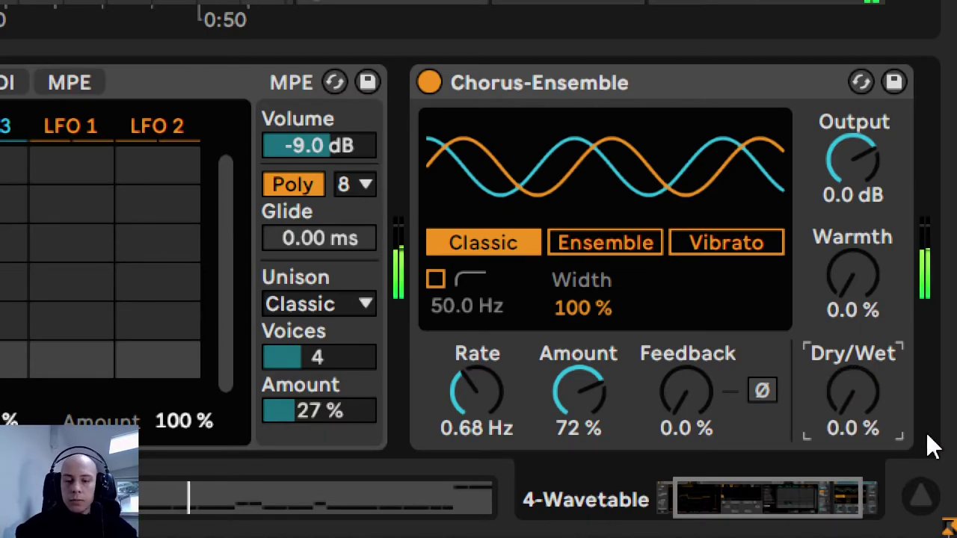
{"action": "type", "text": "100"}
{"action": "key", "text": "Return"}
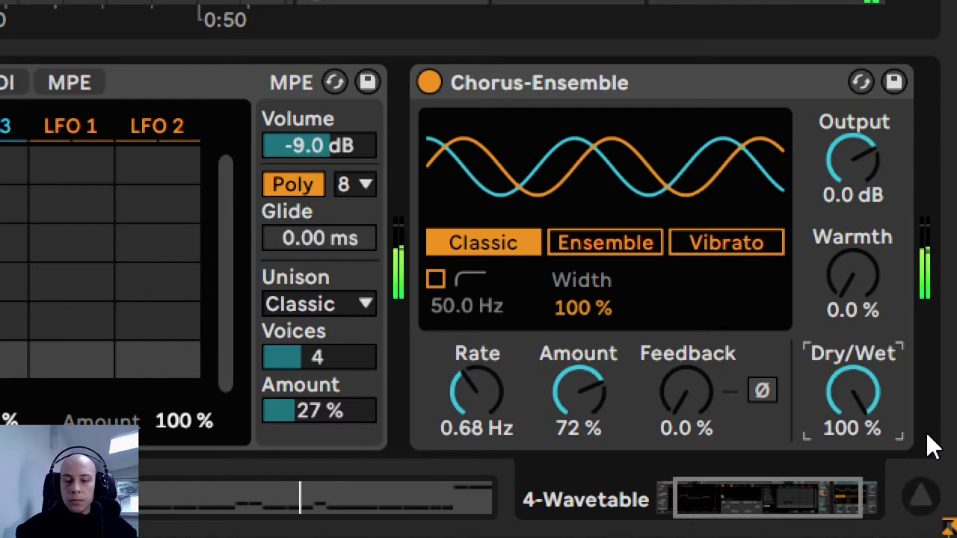
{"action": "type", "text": "62"}
{"action": "key", "text": "Return"}
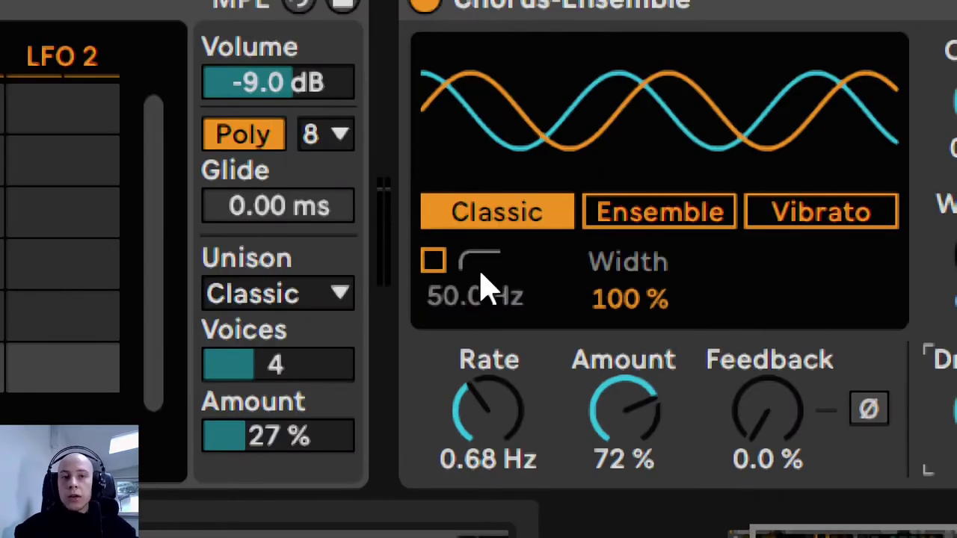
Enable the chorus low cut at 627 Hz, then A/B the low cut and the whole chorus.
{"action": "left_click", "coordinate": [435, 261]}
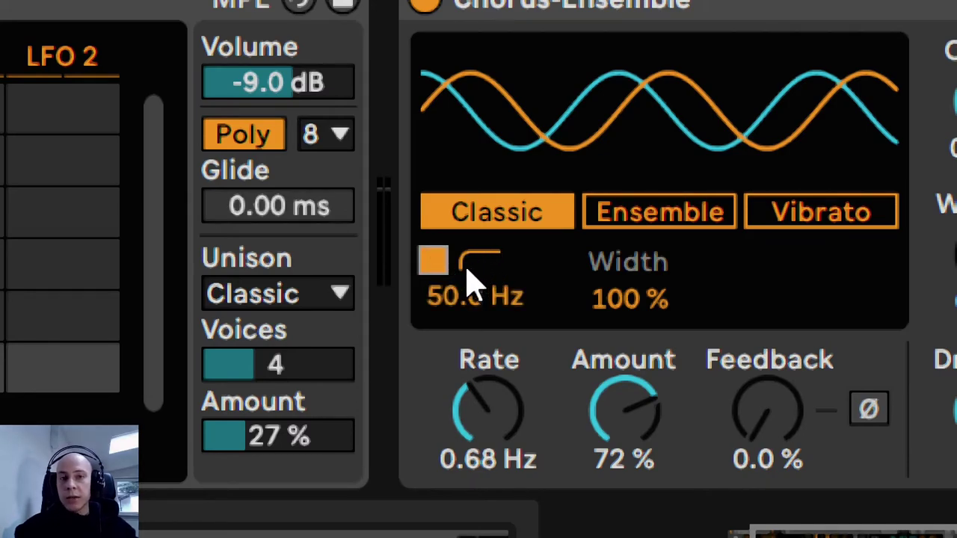
{"action": "left_click_drag", "start_coordinate": [455, 299], "coordinate": [466, 277]}
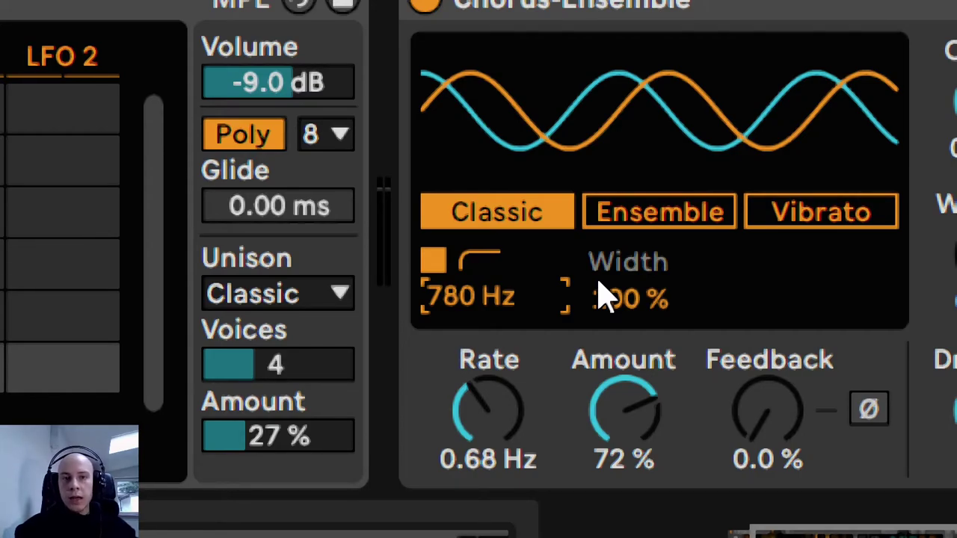
{"action": "left_click", "coordinate": [434, 261]}
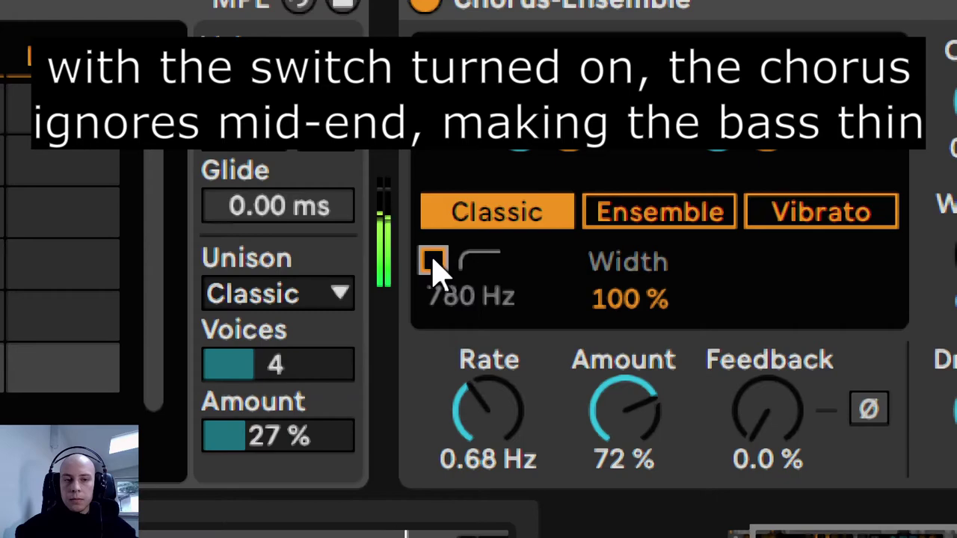
{"action": "left_click", "coordinate": [433, 262]}
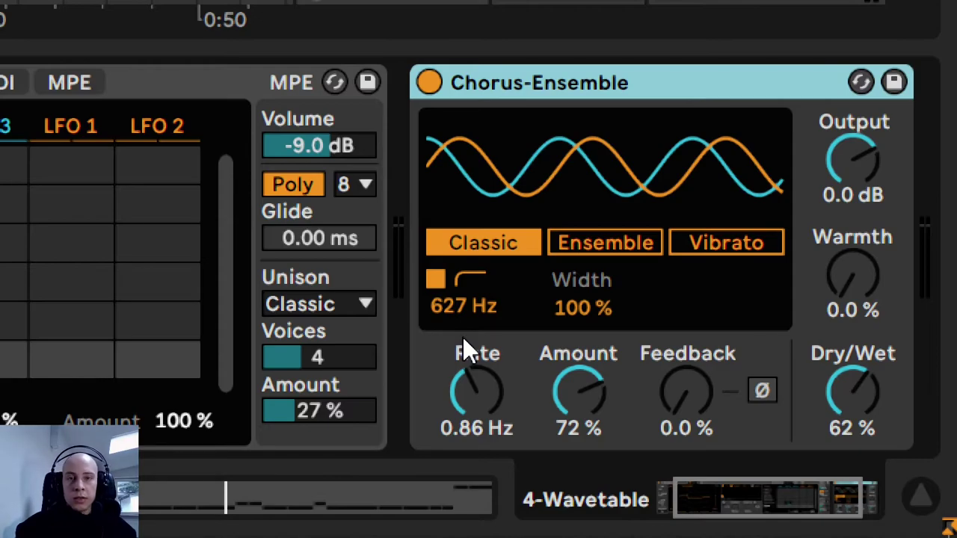
{"action": "left_click", "coordinate": [429, 81]}
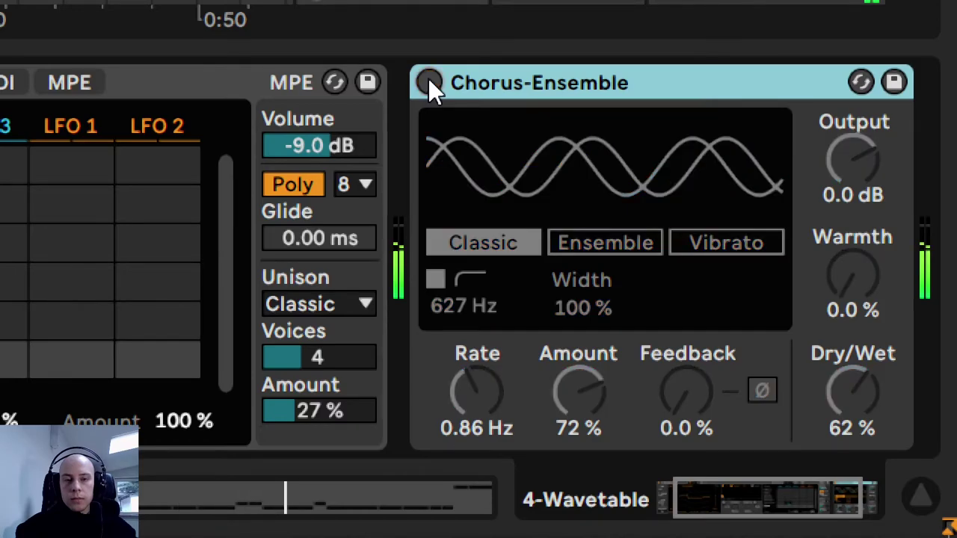
{"action": "left_click", "coordinate": [428, 81]}
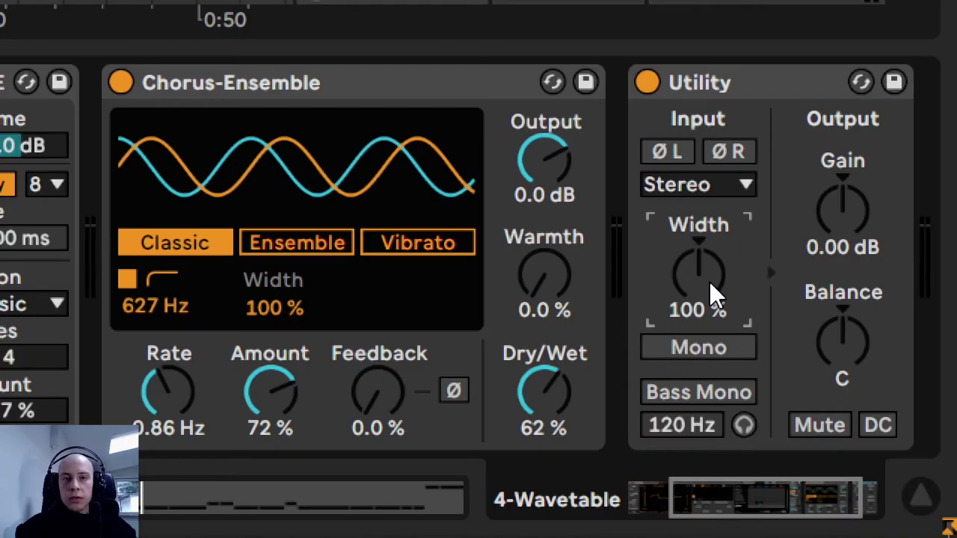
Try widths up to 260%, settle the Utility at 19% width, and A/B it.
{"action": "mouse_move", "coordinate": [680, 280]}
{"action": "left_mouse_down"}
{"action": "mouse_move", "coordinate": [669, 290]}
{"action": "mouse_move", "coordinate": [699, 279]}
{"action": "mouse_move", "coordinate": [699, 324]}
{"action": "mouse_move", "coordinate": [711, 176]}
{"action": "mouse_move", "coordinate": [707, 359]}
{"action": "mouse_move", "coordinate": [680, 289]}
{"action": "left_mouse_up"}
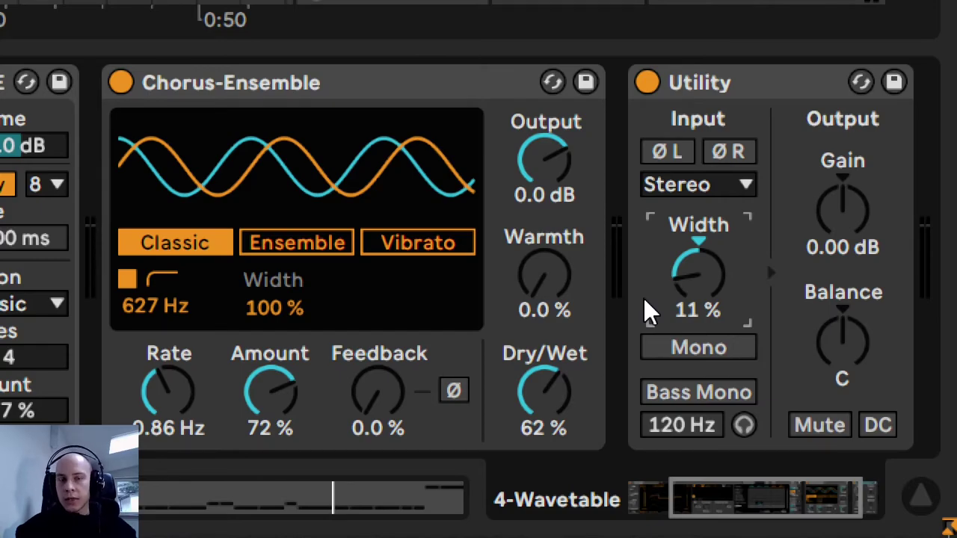
{"action": "left_click_drag", "start_coordinate": [698, 276], "coordinate": [699, 199]}
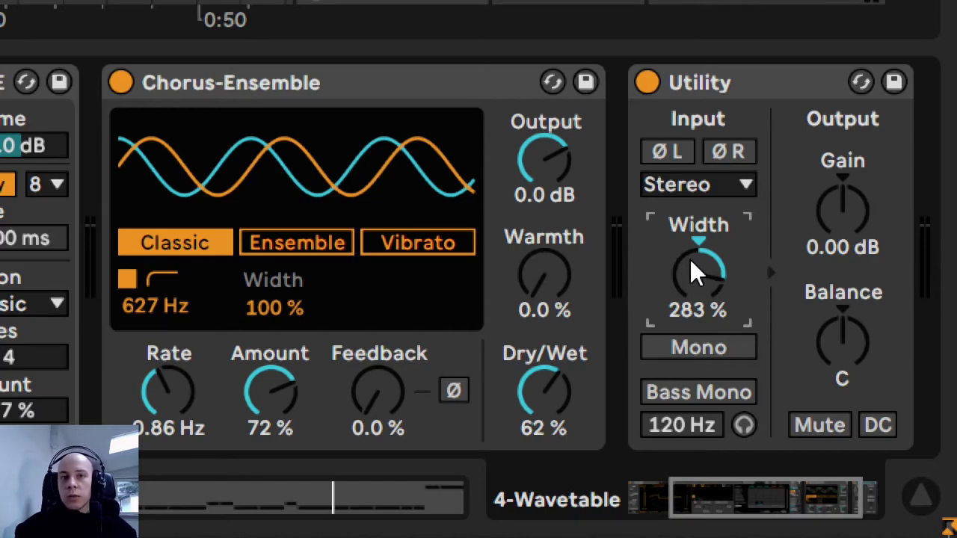
{"action": "double_click", "coordinate": [698, 273]}
{"action": "left_click_drag", "start_coordinate": [700, 261], "coordinate": [701, 311]}
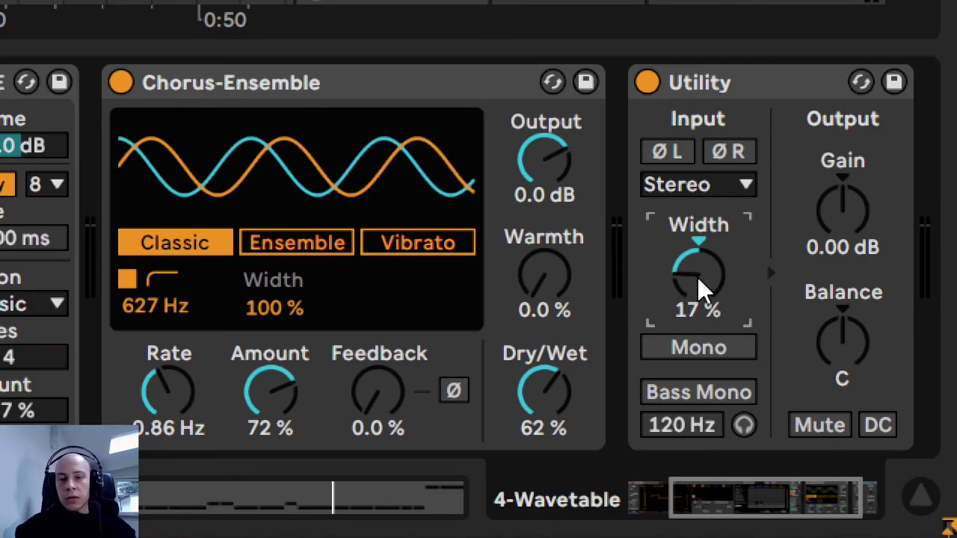
{"action": "type", "text": "19"}
{"action": "left_click", "coordinate": [649, 83]}
{"action": "left_click", "coordinate": [649, 84]}
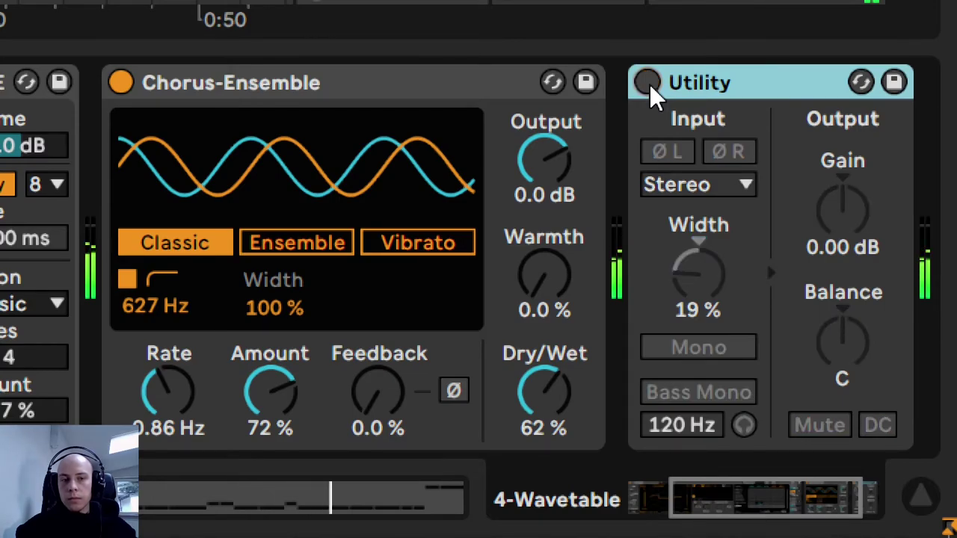
{"action": "left_click", "coordinate": [649, 83]}
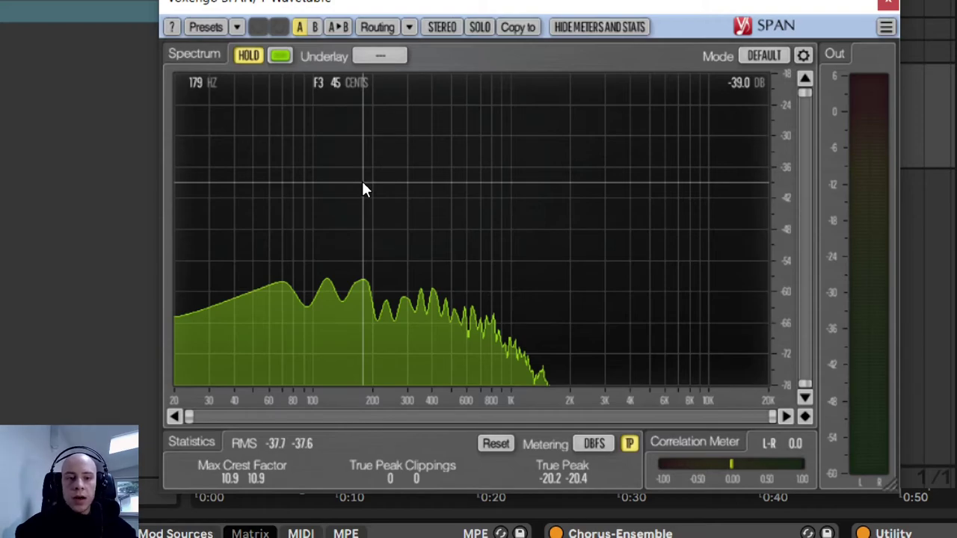
Audition narrow bands of the bass spectrum in SPAN around 400 Hz and 70 Hz.
{"action": "left_click", "coordinate": [361, 142]}
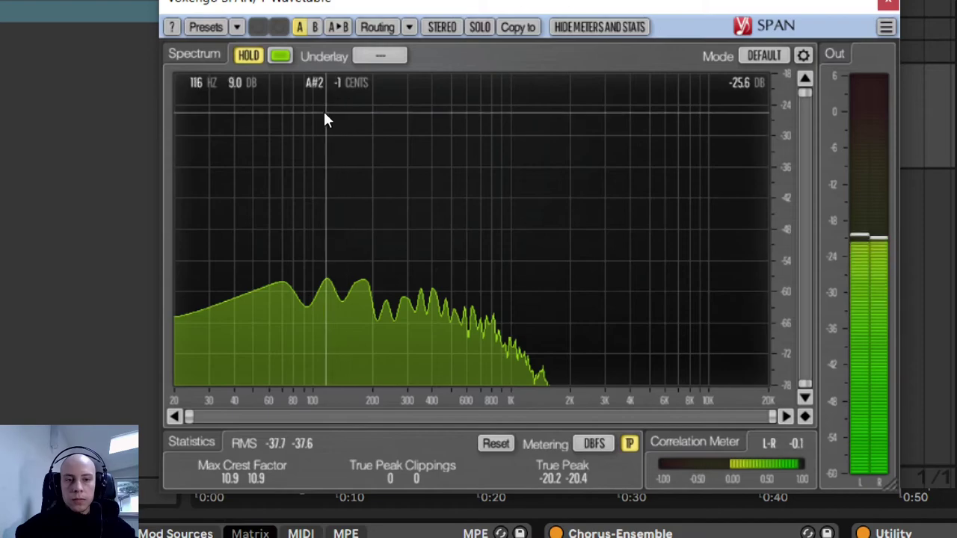
{"action": "left_click", "coordinate": [324, 112]}
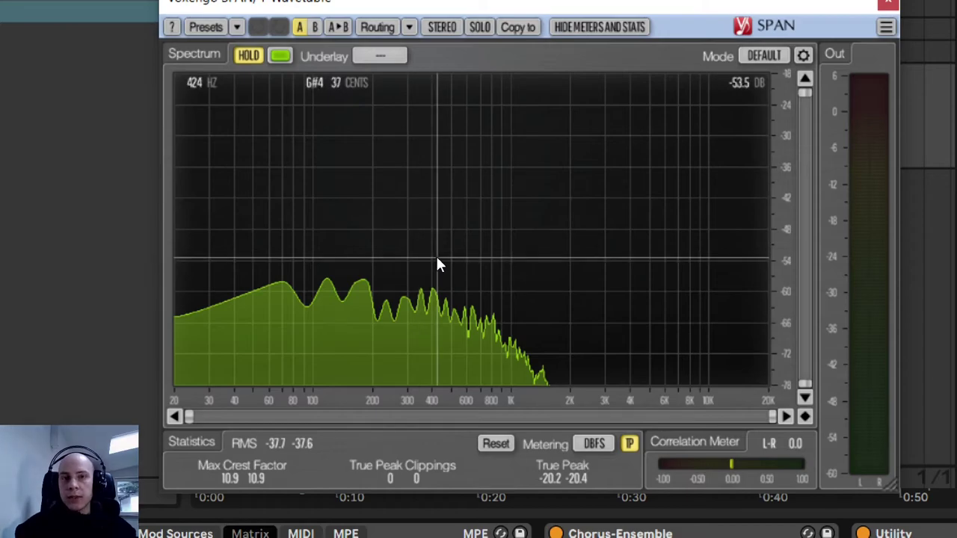
{"action": "left_click_drag", "start_coordinate": [421, 132], "coordinate": [420, 109]}
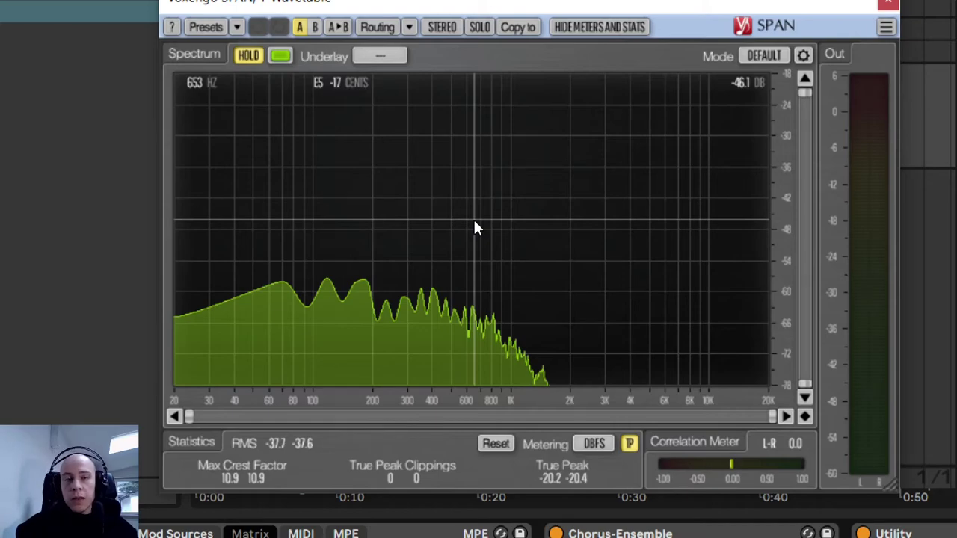
{"action": "mouse_move", "coordinate": [282, 143]}
{"action": "left_mouse_down"}
{"action": "mouse_move", "coordinate": [280, 153]}
{"action": "mouse_move", "coordinate": [280, 140]}
{"action": "left_mouse_up"}
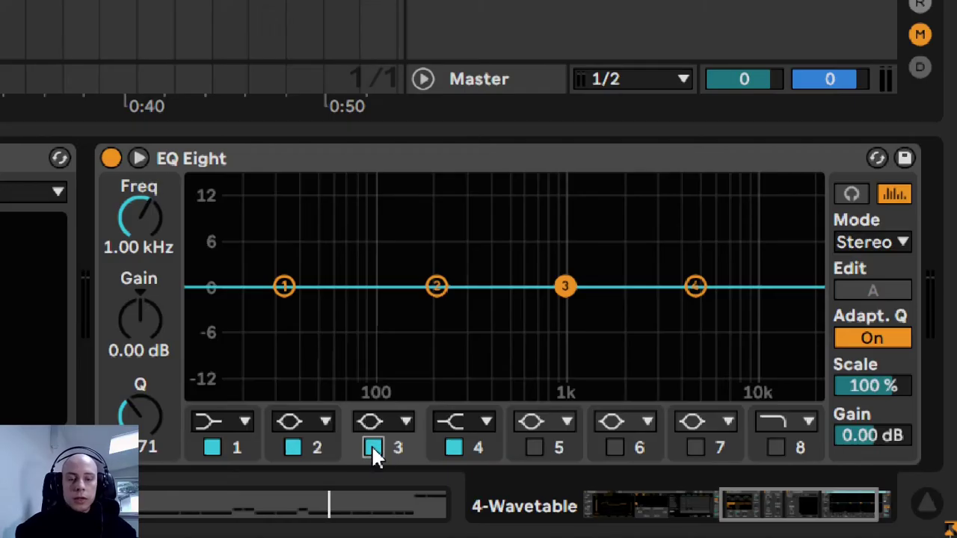
Switch off bands 2–4 and make band 1 a 48 dB low cut at about 38 Hz.
{"action": "left_click", "coordinate": [374, 447]}
{"action": "left_click", "coordinate": [454, 448]}
{"action": "left_click", "coordinate": [292, 447]}
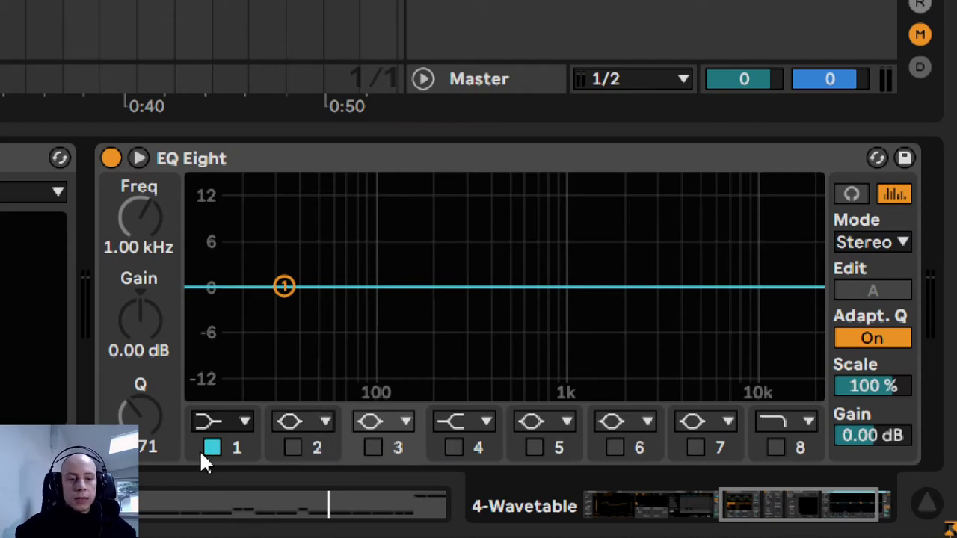
{"action": "left_click", "coordinate": [214, 424]}
{"action": "left_click", "coordinate": [215, 218]}
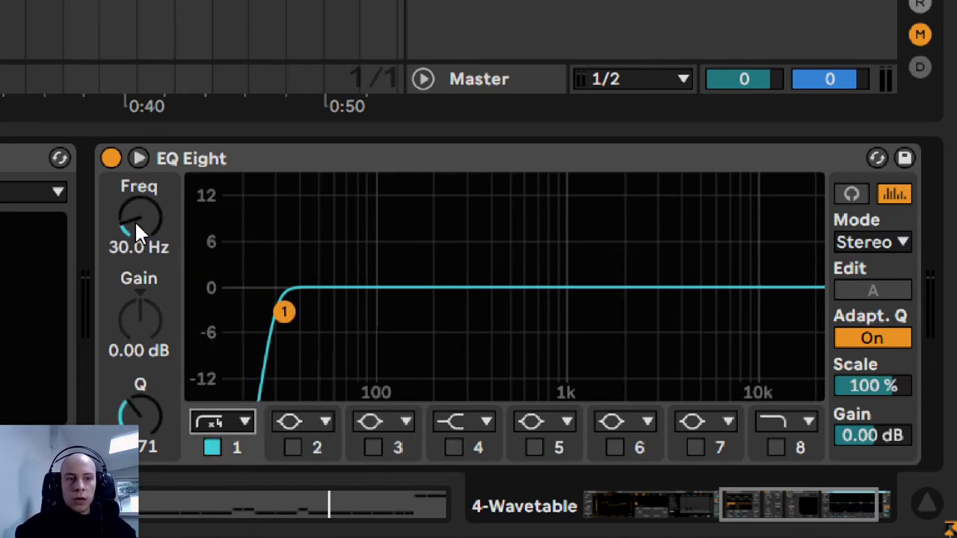
{"action": "mouse_move", "coordinate": [135, 222]}
{"action": "left_mouse_down"}
{"action": "mouse_move", "coordinate": [134, 196]}
{"action": "mouse_move", "coordinate": [135, 217]}
{"action": "left_mouse_up"}
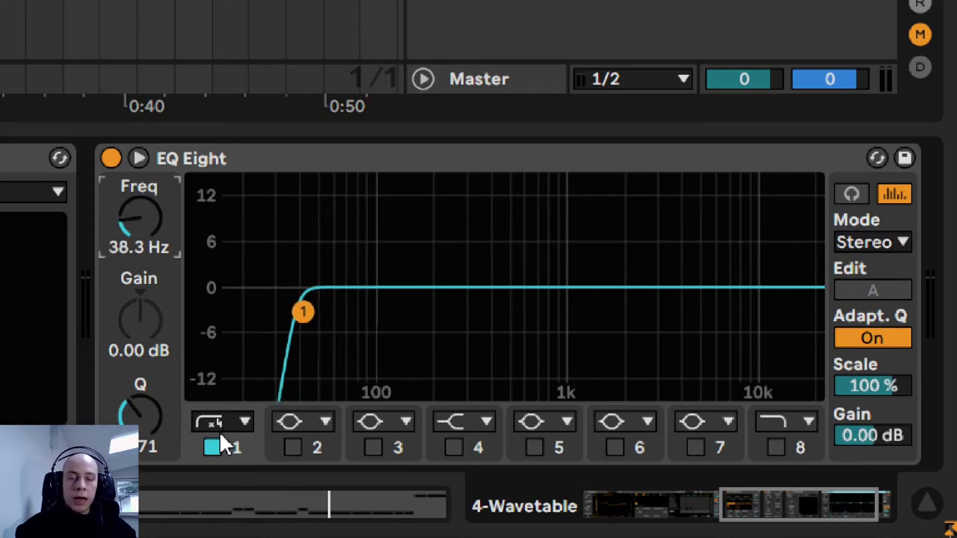
{"action": "key", "text": "space"}
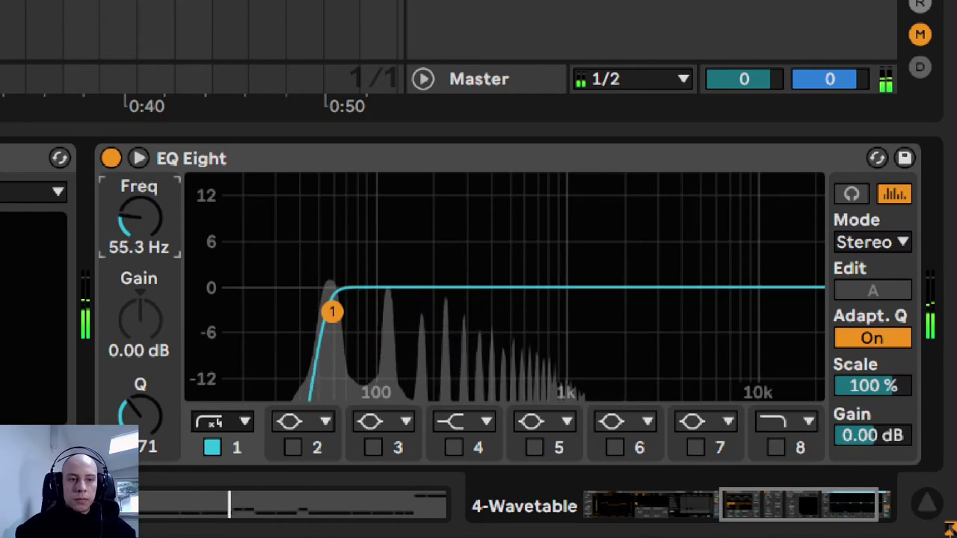
Try a gentler 12 dB low-cut slope and A/B the low-cut band.
{"action": "left_click", "coordinate": [223, 424]}
{"action": "left_click", "coordinate": [214, 246]}
{"action": "left_click", "coordinate": [228, 423]}
{"action": "left_click", "coordinate": [117, 182]}
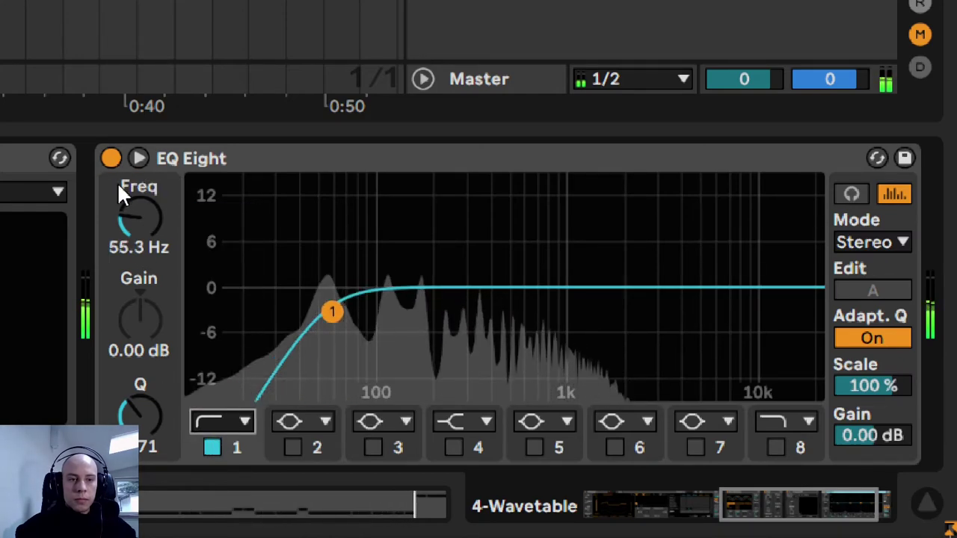
{"action": "left_click", "coordinate": [213, 448]}
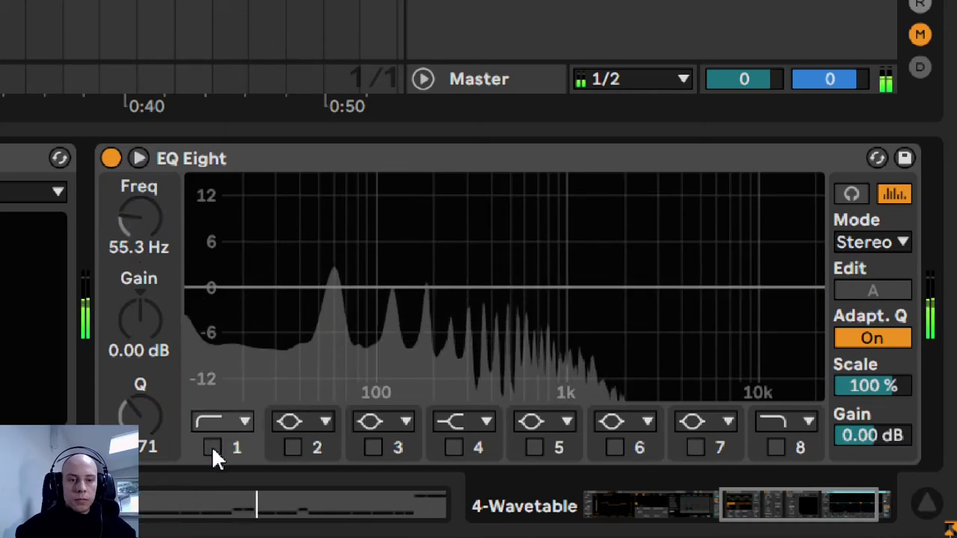
{"action": "left_click", "coordinate": [213, 447]}
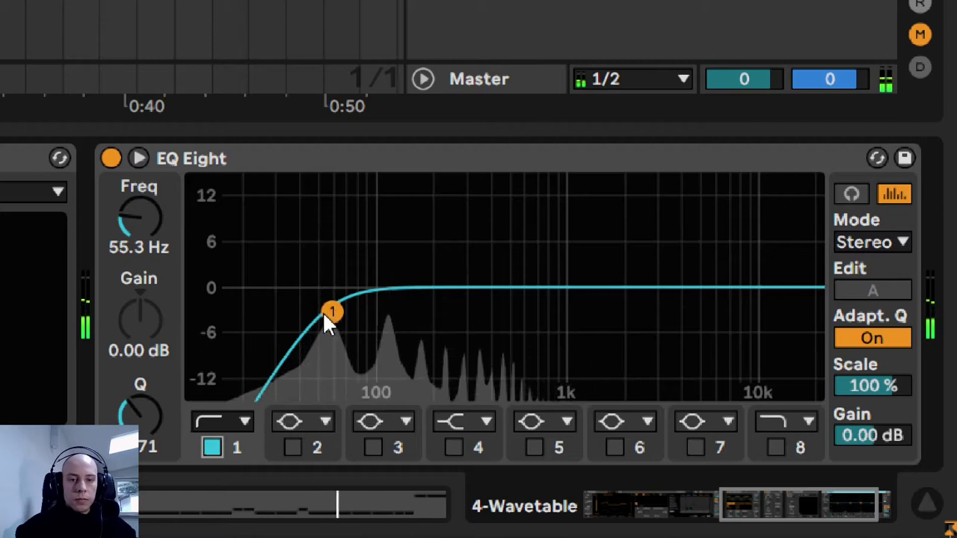
Add a bell dip of about -7.56 dB near 170 Hz, A/B it, and leave it bypassed.
{"action": "double_click", "coordinate": [554, 303]}
{"action": "left_click_drag", "start_coordinate": [555, 301], "coordinate": [423, 337]}
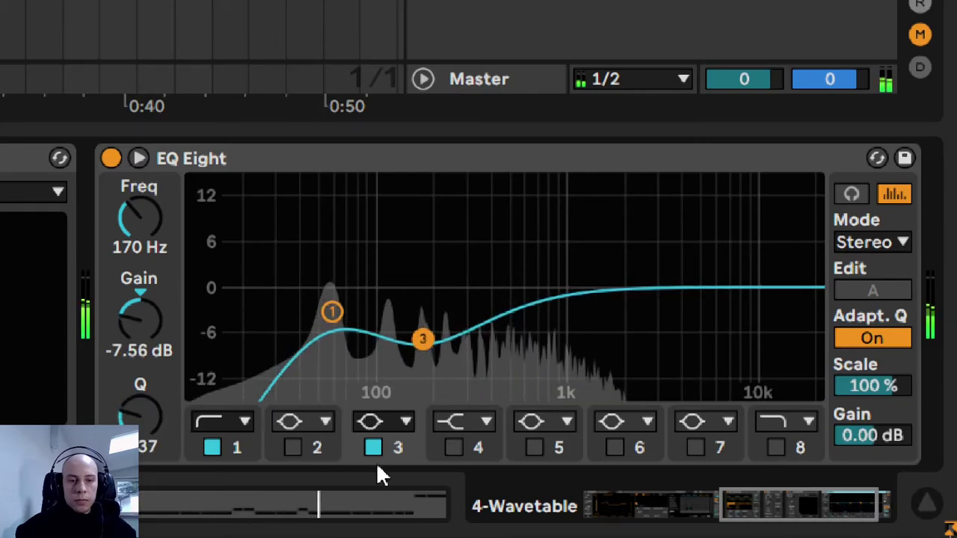
{"action": "left_click", "coordinate": [374, 448]}
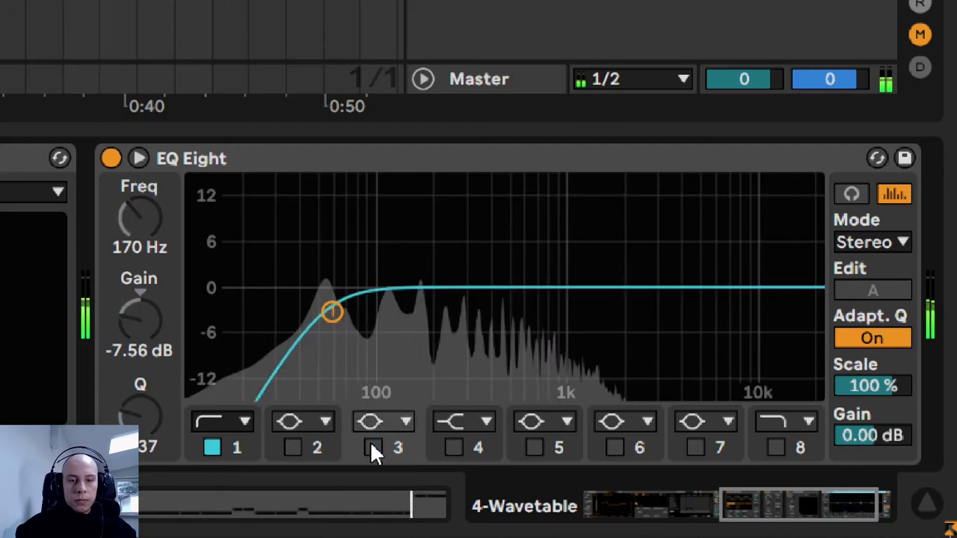
{"action": "left_click", "coordinate": [373, 447]}
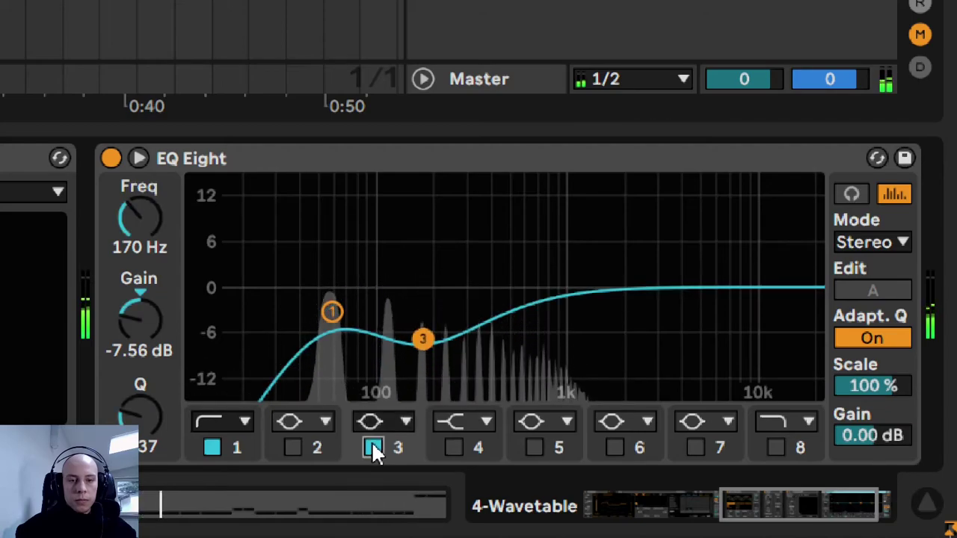
{"action": "left_click", "coordinate": [373, 447]}
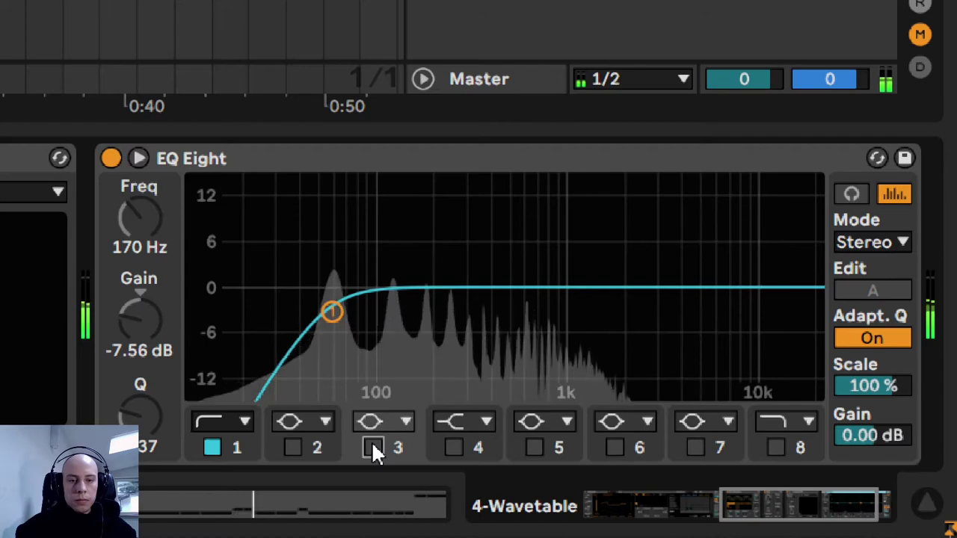
Re-enable the 170 Hz dip and shape band 5 into a tall peak with Q 0.68.
{"action": "left_click", "coordinate": [374, 448]}
{"action": "left_click", "coordinate": [534, 448]}
{"action": "left_click_drag", "start_coordinate": [378, 291], "coordinate": [607, 292]}
{"action": "left_click_drag", "start_coordinate": [527, 273], "coordinate": [531, 210]}
{"action": "left_click_drag", "start_coordinate": [178, 396], "coordinate": [178, 441]}
{"action": "left_click_drag", "start_coordinate": [140, 412], "coordinate": [141, 396]}
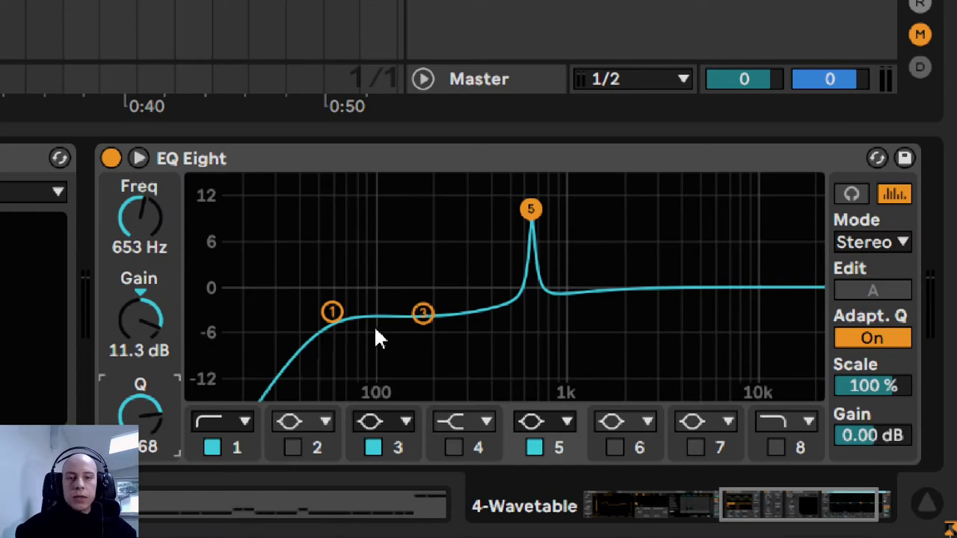
Turn band 5 into a -15 dB notch near 344 Hz, then bypass it to compare.
{"action": "left_click_drag", "start_coordinate": [531, 209], "coordinate": [512, 390]}
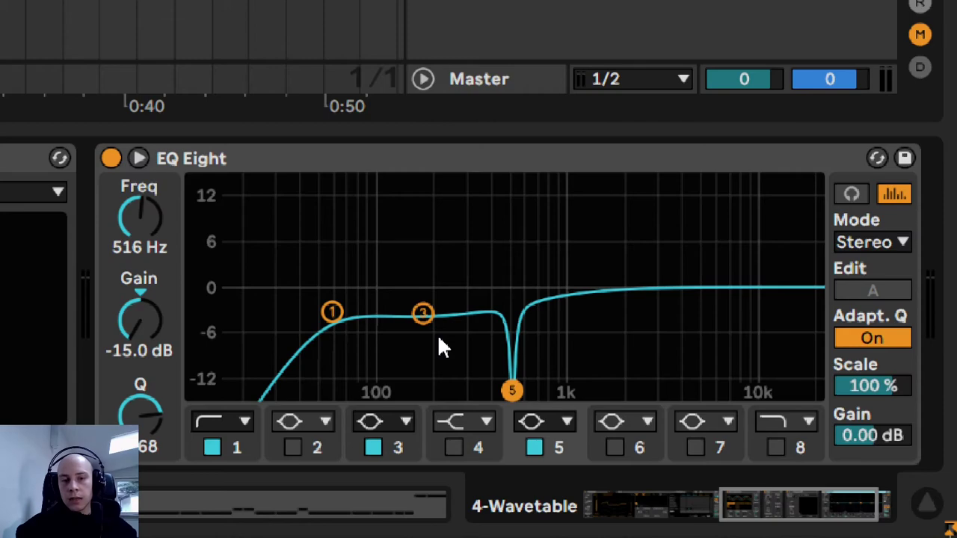
{"action": "key", "text": "space"}
{"action": "mouse_move", "coordinate": [479, 390]}
{"action": "left_mouse_down"}
{"action": "mouse_move", "coordinate": [446, 391]}
{"action": "mouse_move", "coordinate": [494, 397]}
{"action": "mouse_move", "coordinate": [494, 378]}
{"action": "mouse_move", "coordinate": [484, 393]}
{"action": "left_mouse_up"}
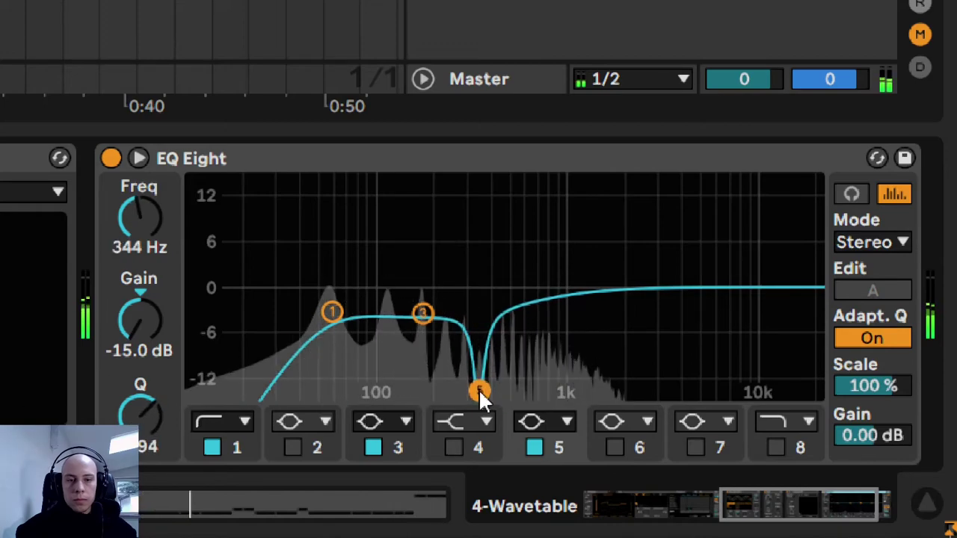
{"action": "left_click", "coordinate": [535, 447]}
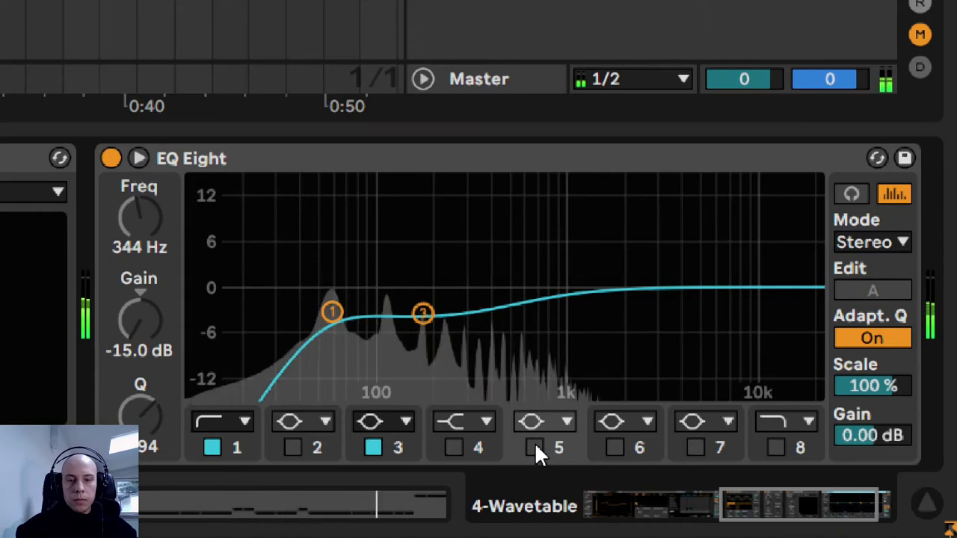
Re-enable the notch, delete EQ Eight and restore it with Ctrl+Z, then A/B the whole EQ.
{"action": "left_click", "coordinate": [534, 448]}
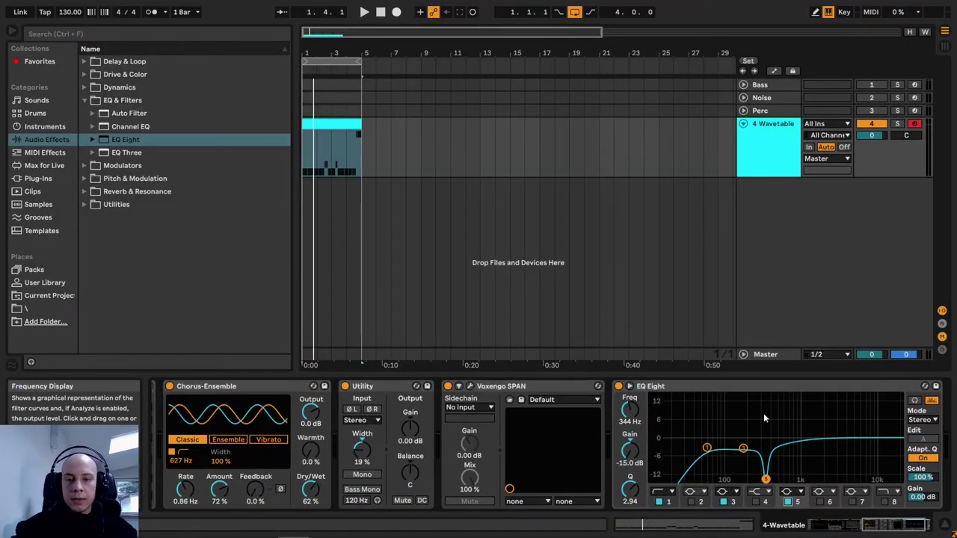
{"action": "left_click", "coordinate": [763, 419]}
{"action": "key", "text": "Delete"}
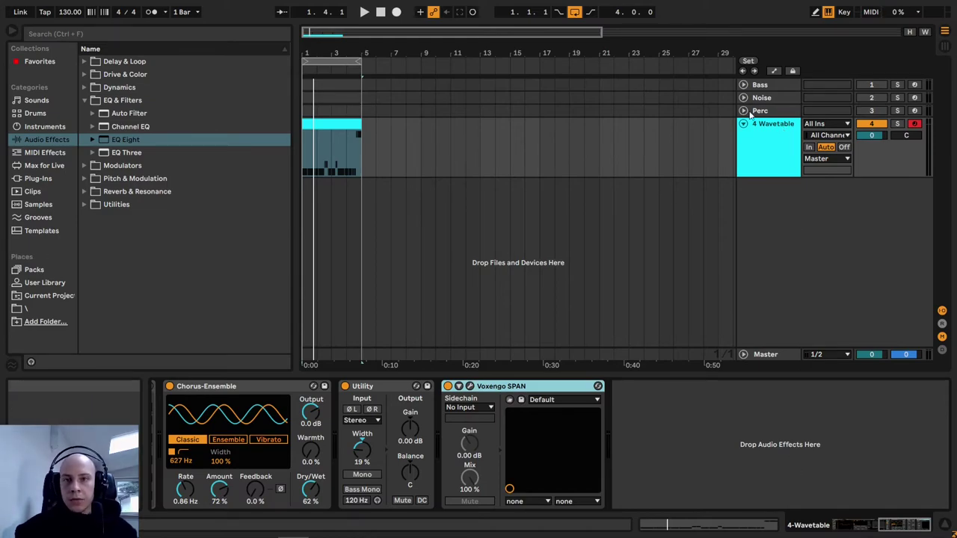
{"action": "key", "text": "ctrl+z"}
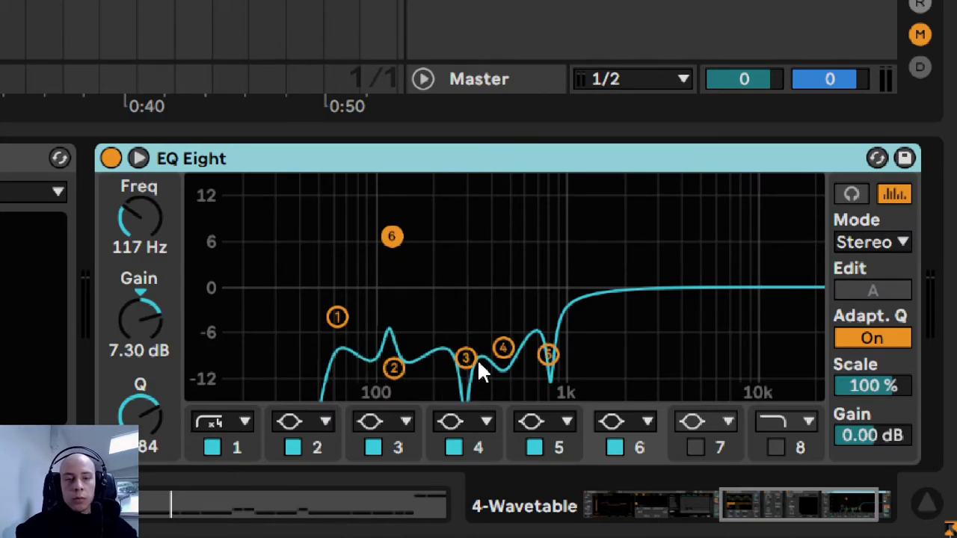
{"action": "left_click", "coordinate": [110, 157]}
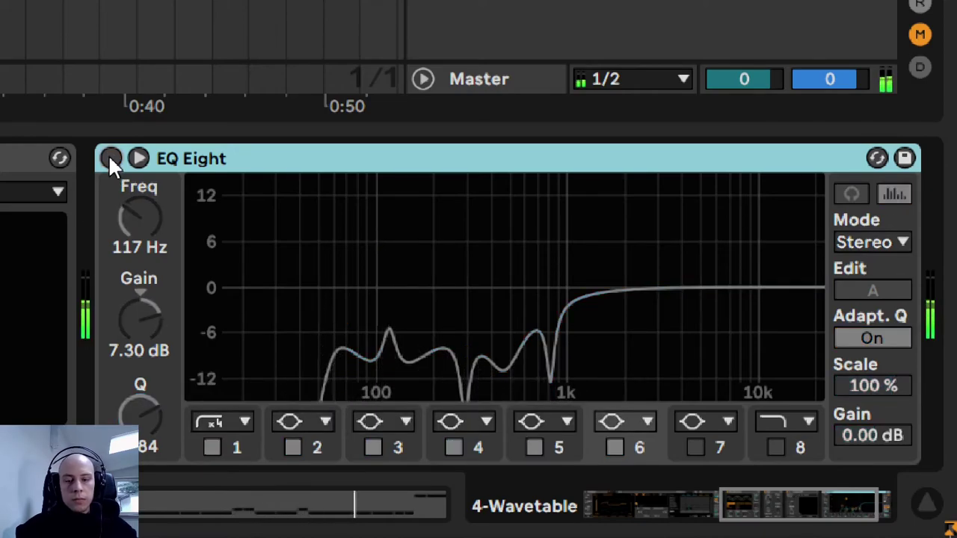
{"action": "left_click", "coordinate": [109, 157]}
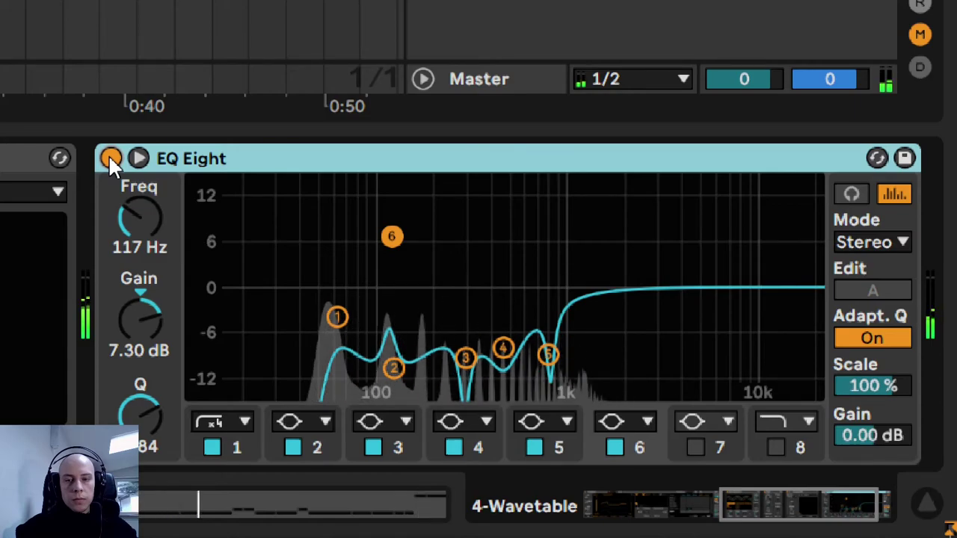
{"action": "left_click", "coordinate": [110, 157]}
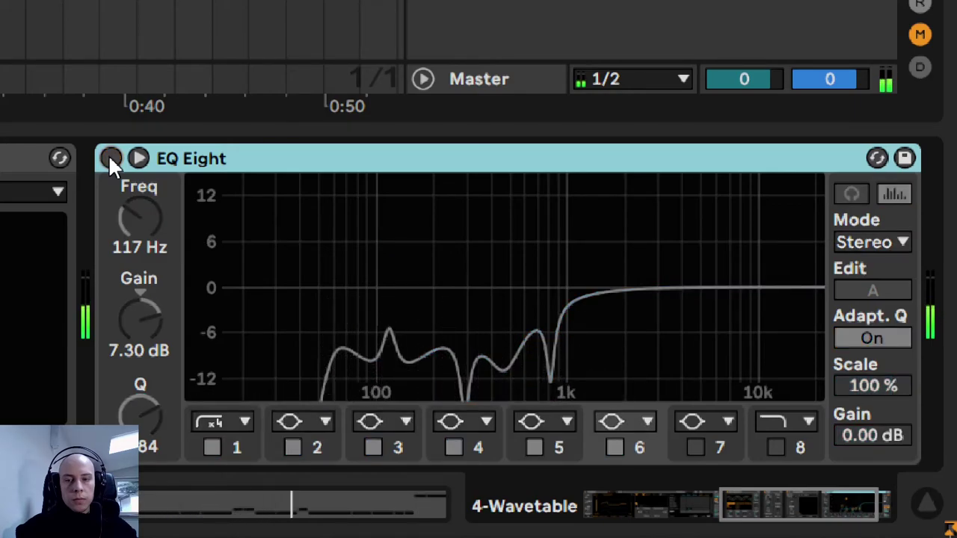
{"action": "left_click", "coordinate": [110, 158]}
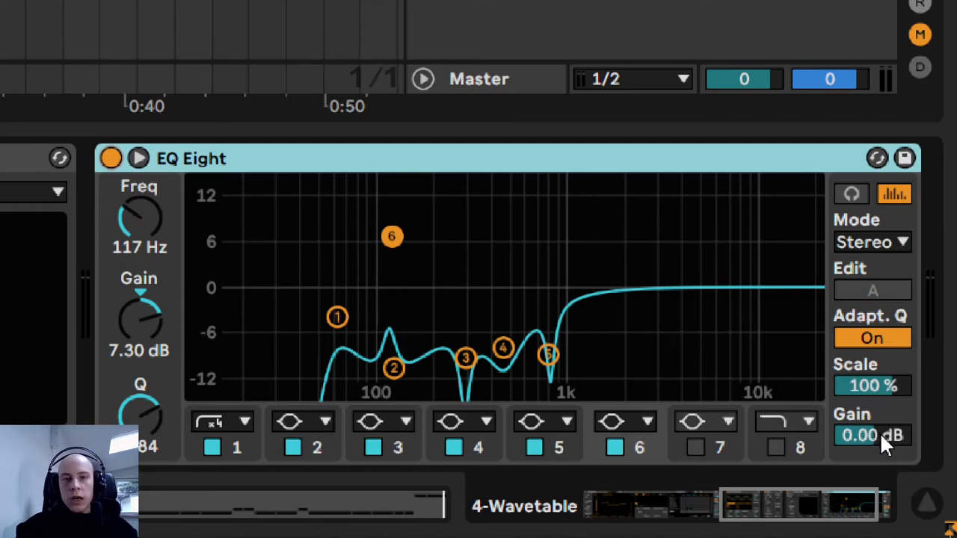
Raise EQ Eight's output gain to 8.00 dB, then toggle the EQ on and off to compare loudness.
{"action": "left_click_drag", "start_coordinate": [879, 433], "coordinate": [881, 421]}
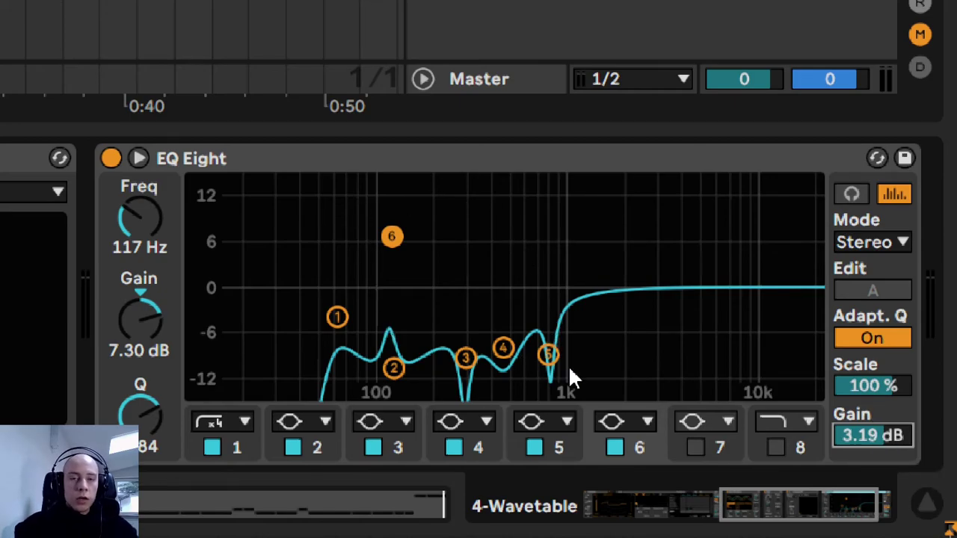
{"action": "left_click", "coordinate": [111, 159]}
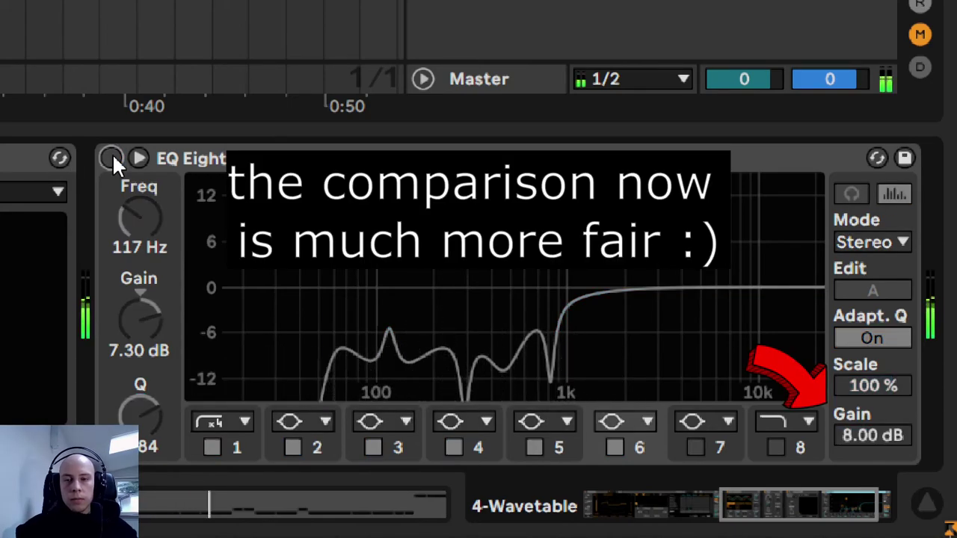
{"action": "left_click", "coordinate": [111, 159]}
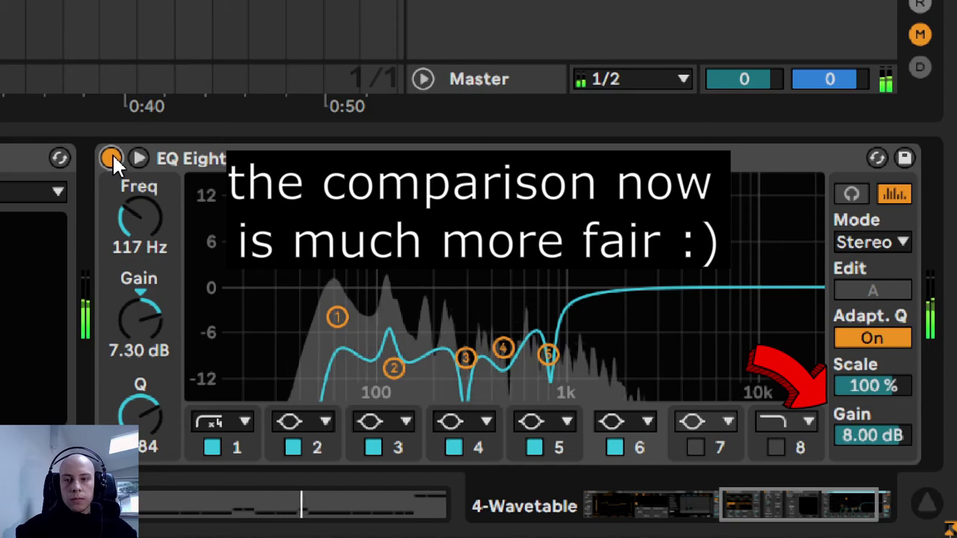
{"action": "left_click", "coordinate": [111, 159]}
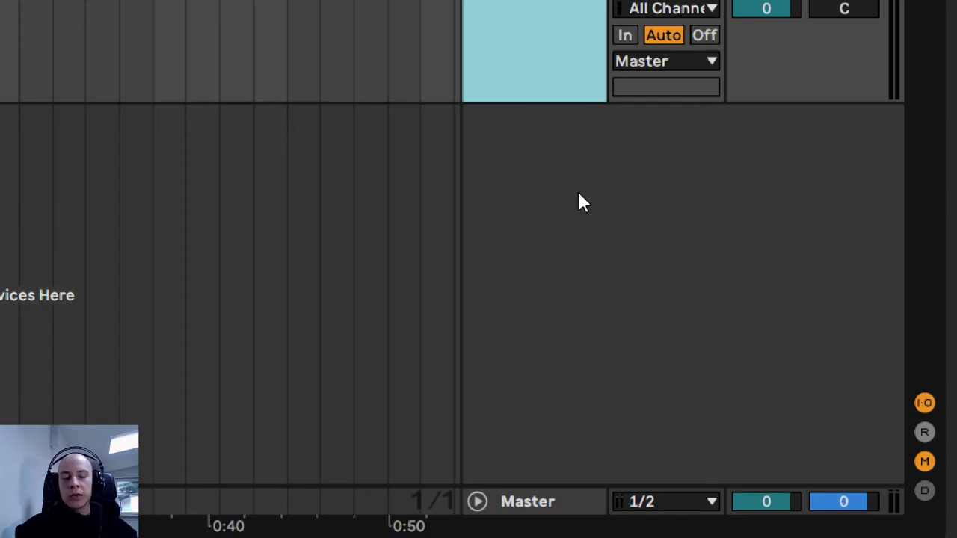
Insert a new MIDI track, paste the Wavetable bass clip onto it, and load Analog there.
{"action": "right_click", "coordinate": [530, 165]}
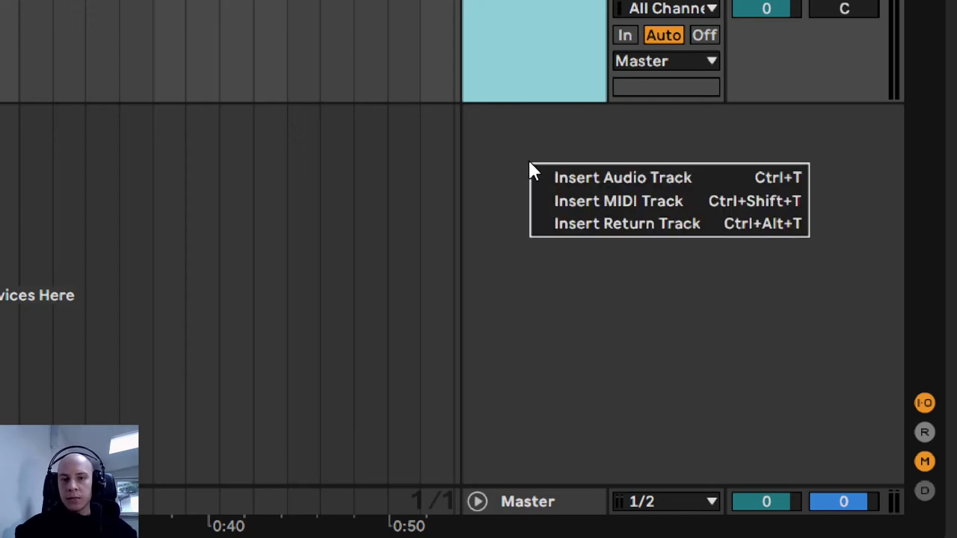
{"action": "left_click", "coordinate": [553, 203]}
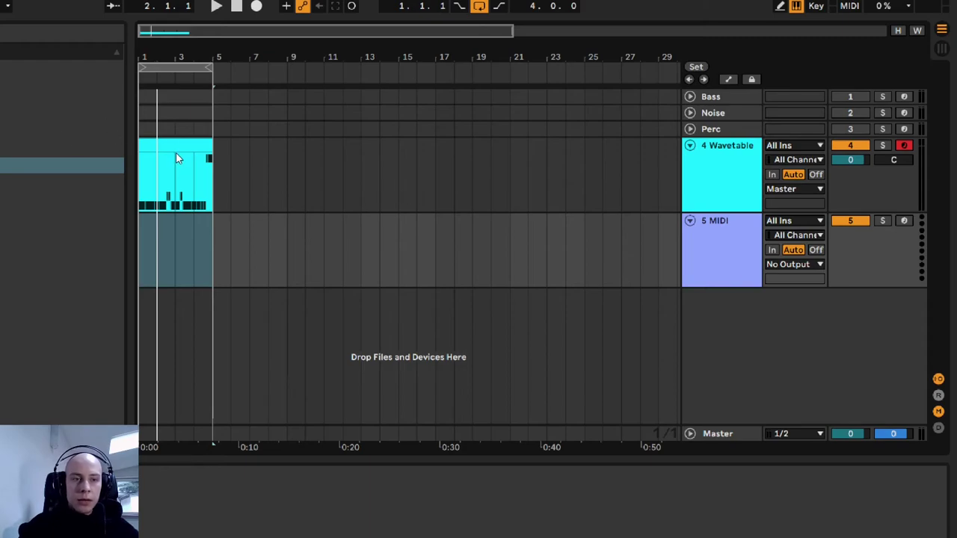
{"action": "left_click", "coordinate": [175, 154]}
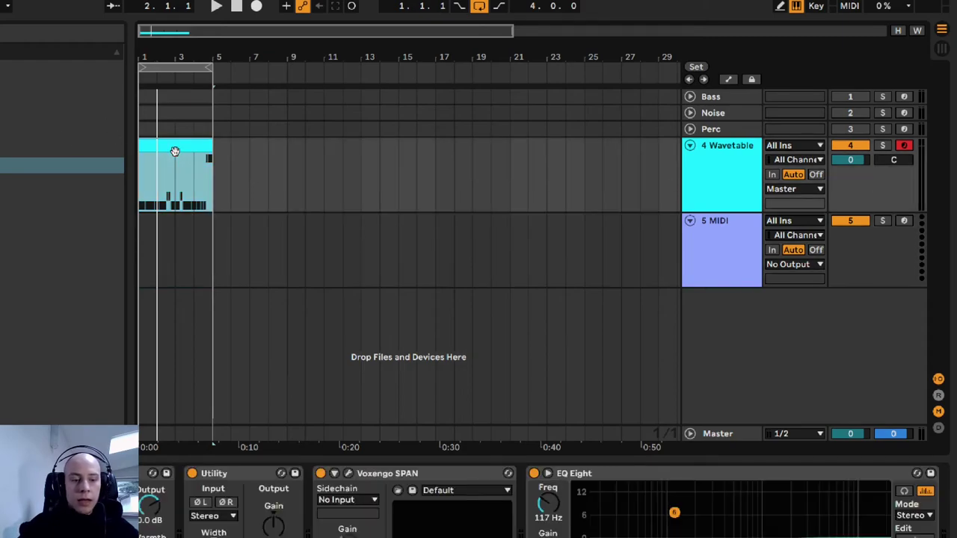
{"action": "left_click", "coordinate": [144, 255]}
{"action": "key", "text": "ctrl+v"}
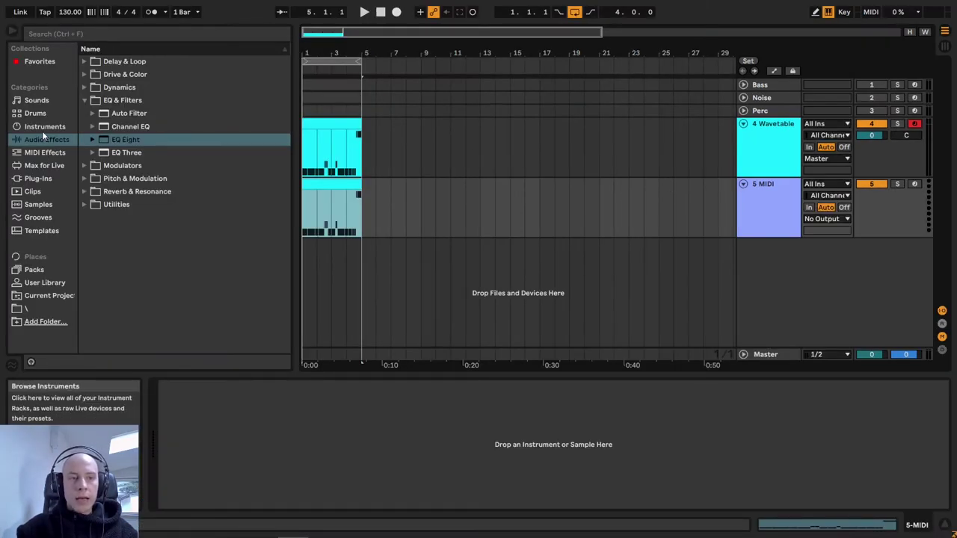
{"action": "left_click", "coordinate": [42, 127]}
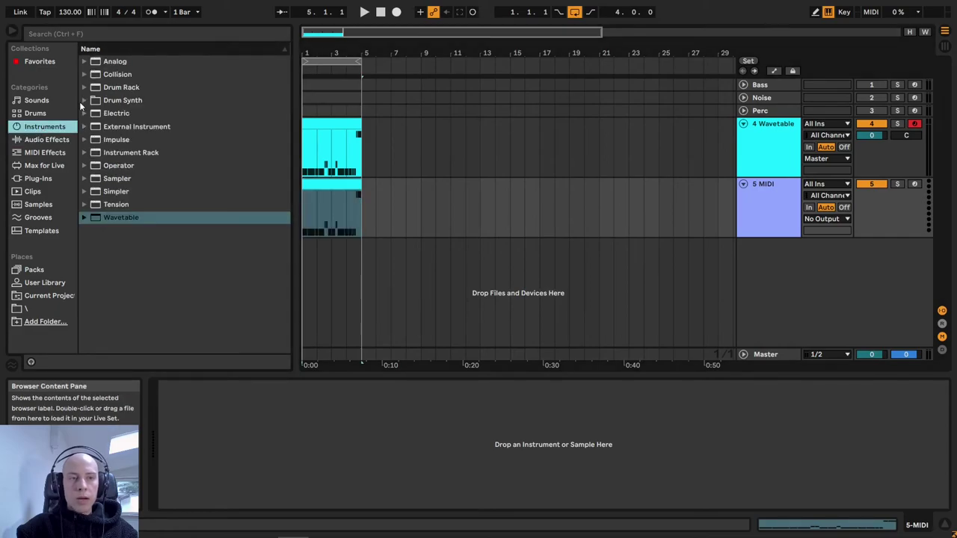
{"action": "left_click_drag", "start_coordinate": [96, 64], "coordinate": [321, 464]}
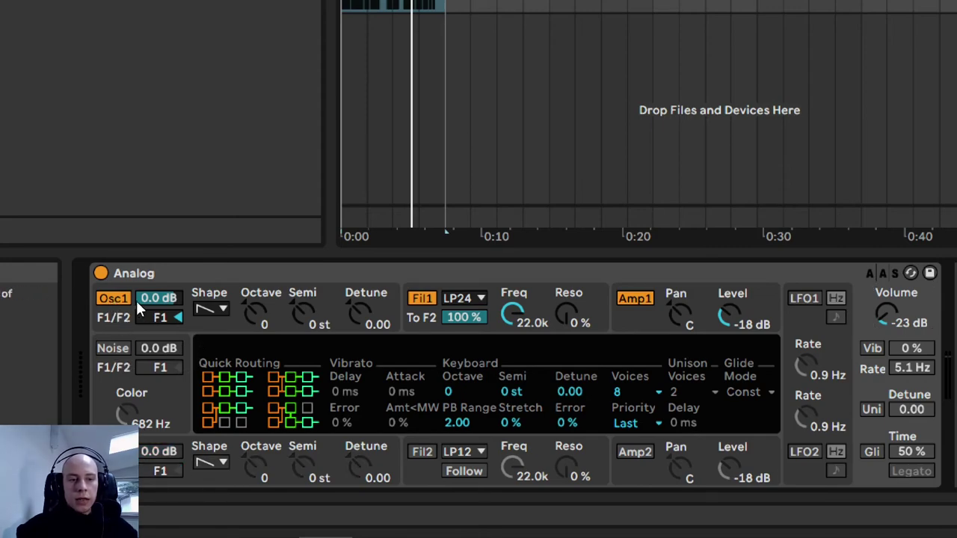
Set Analog's Osc1 shape to noise and display the Amp1 envelope.
{"action": "left_click", "coordinate": [212, 310]}
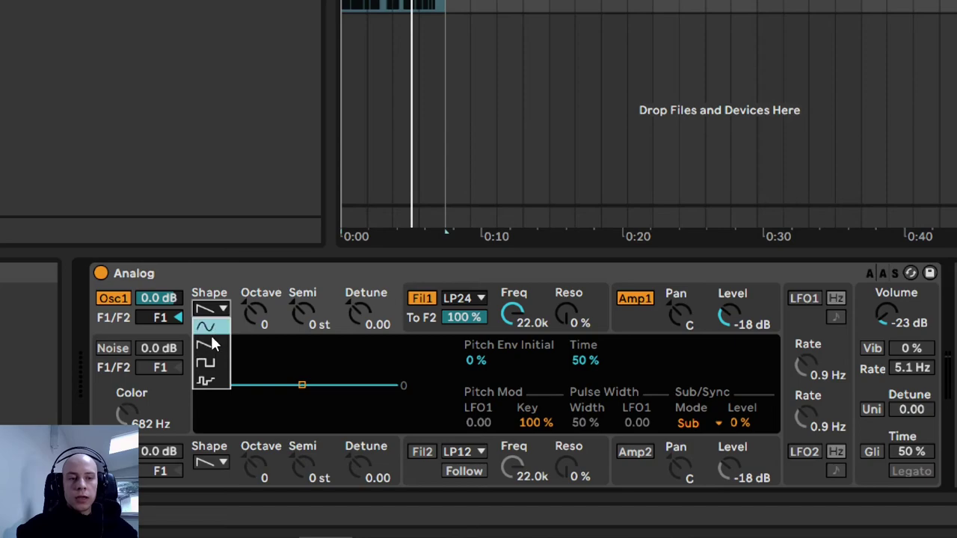
{"action": "left_click", "coordinate": [205, 381]}
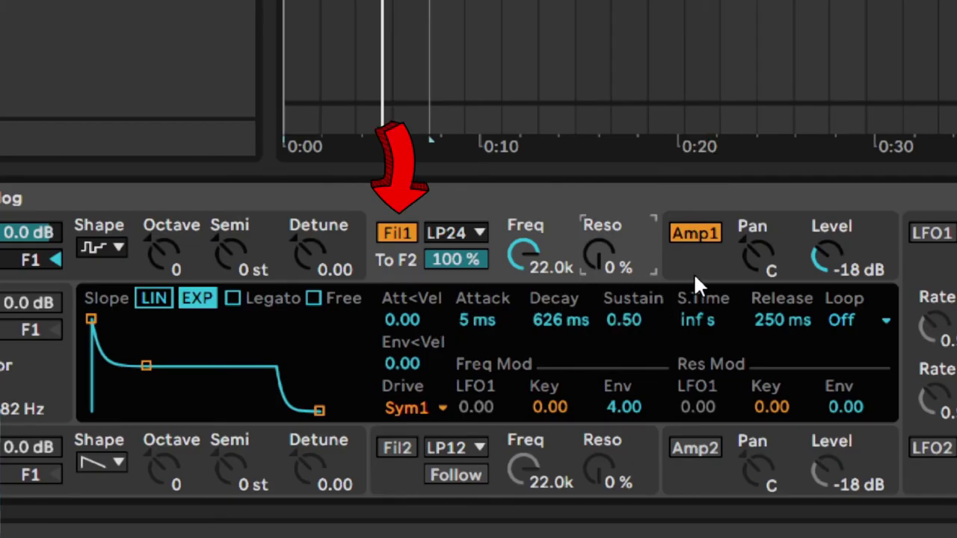
{"action": "left_click", "coordinate": [694, 273]}
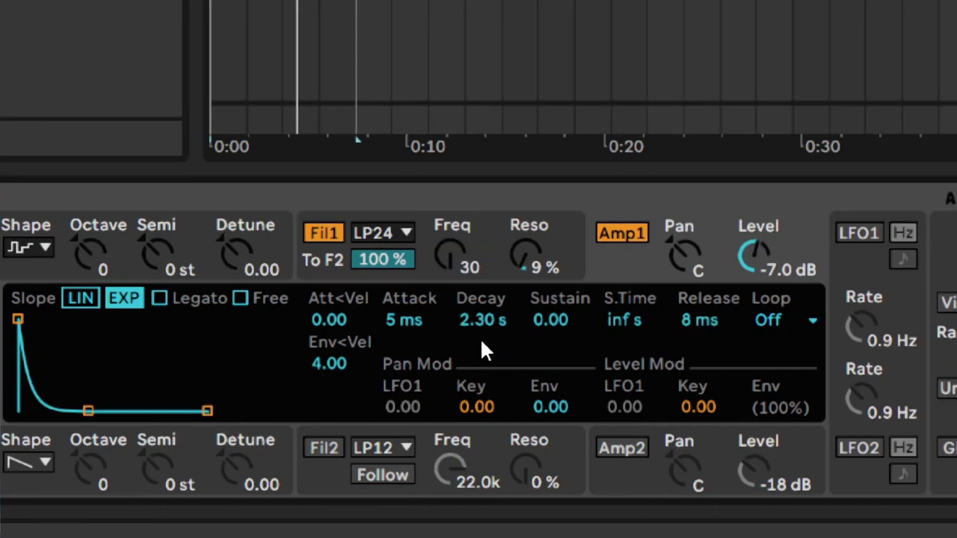
Show the Fil1 envelope and sweep Filter 1 cutoff up to about 1.2k, then back to 30.
{"action": "left_click", "coordinate": [418, 273]}
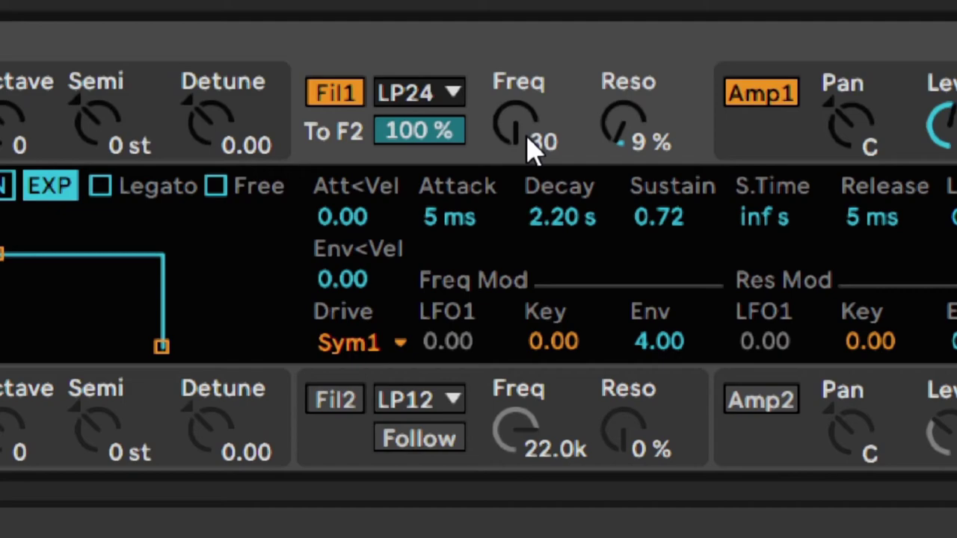
{"action": "left_click", "coordinate": [469, 326]}
{"action": "left_click_drag", "start_coordinate": [514, 123], "coordinate": [514, 84]}
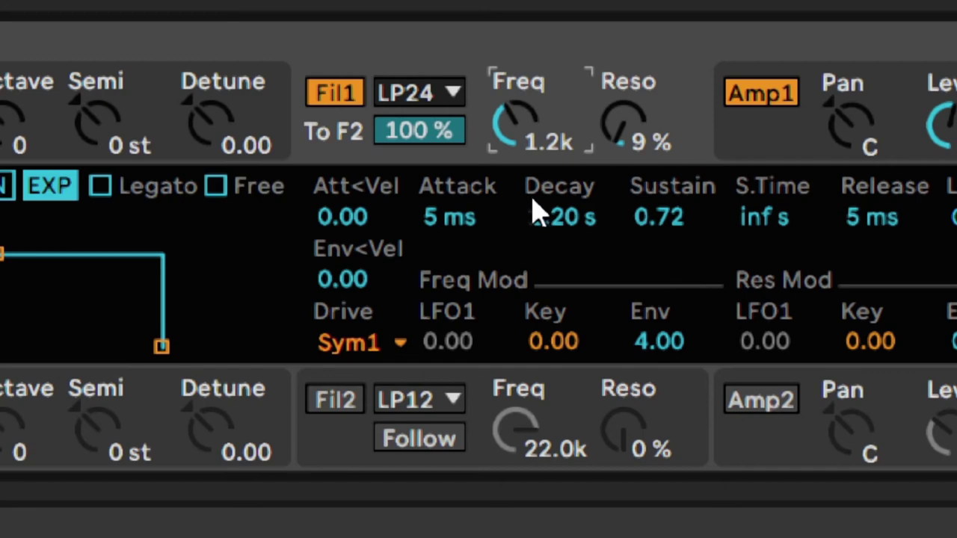
{"action": "left_click_drag", "start_coordinate": [513, 137], "coordinate": [513, 211]}
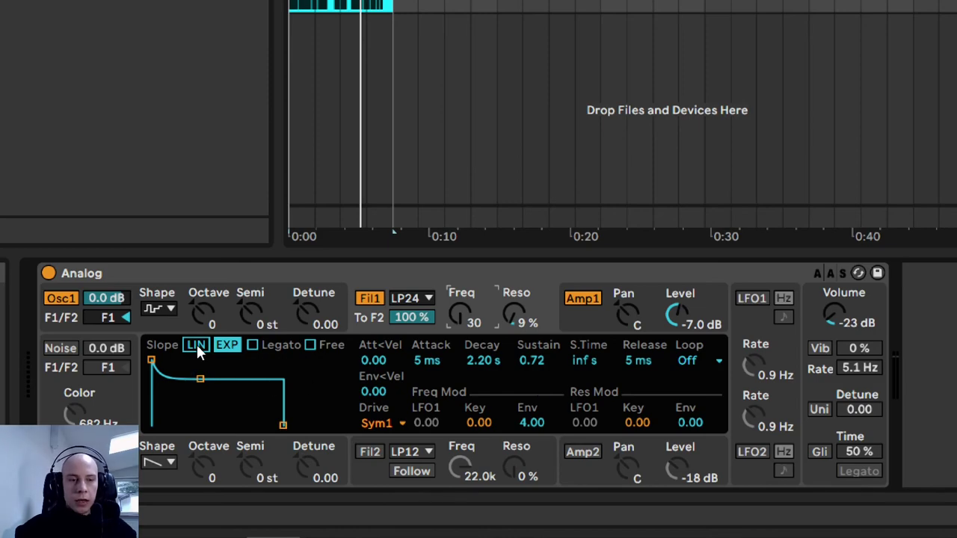
Flip through Analog's Osc1, Amp1 and Fil1 displays, ending on the Amp1 envelope.
{"action": "left_click", "coordinate": [158, 329]}
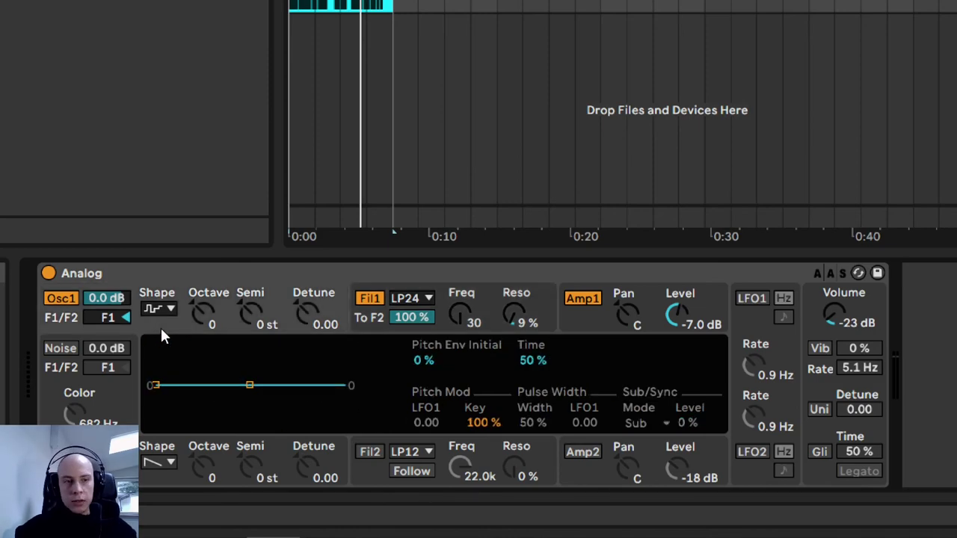
{"action": "left_click", "coordinate": [570, 299]}
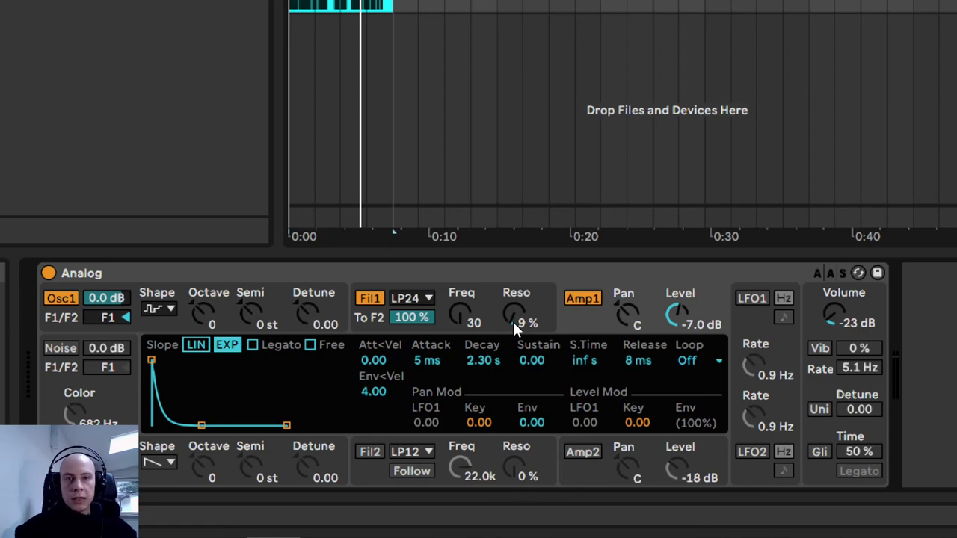
{"action": "left_click", "coordinate": [163, 330]}
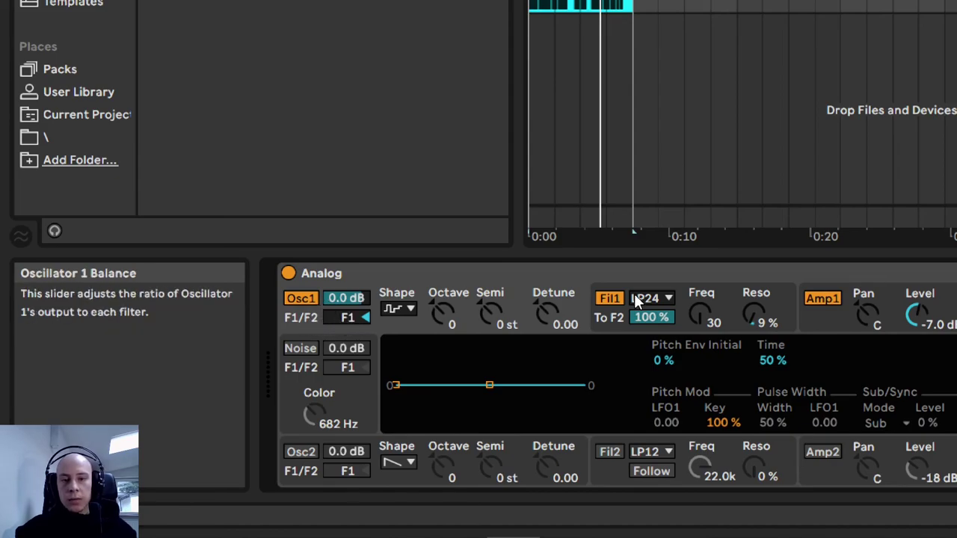
{"action": "left_click", "coordinate": [699, 327]}
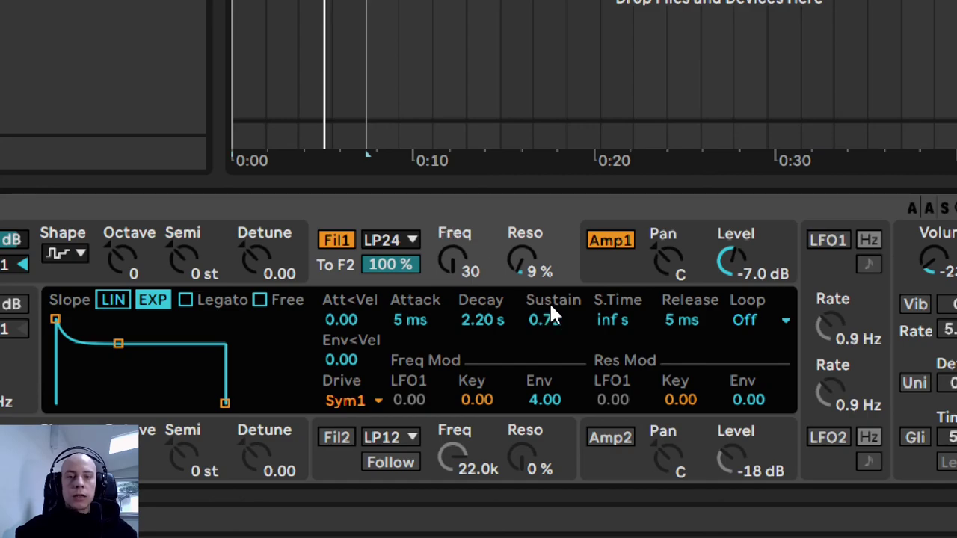
{"action": "left_click", "coordinate": [585, 274]}
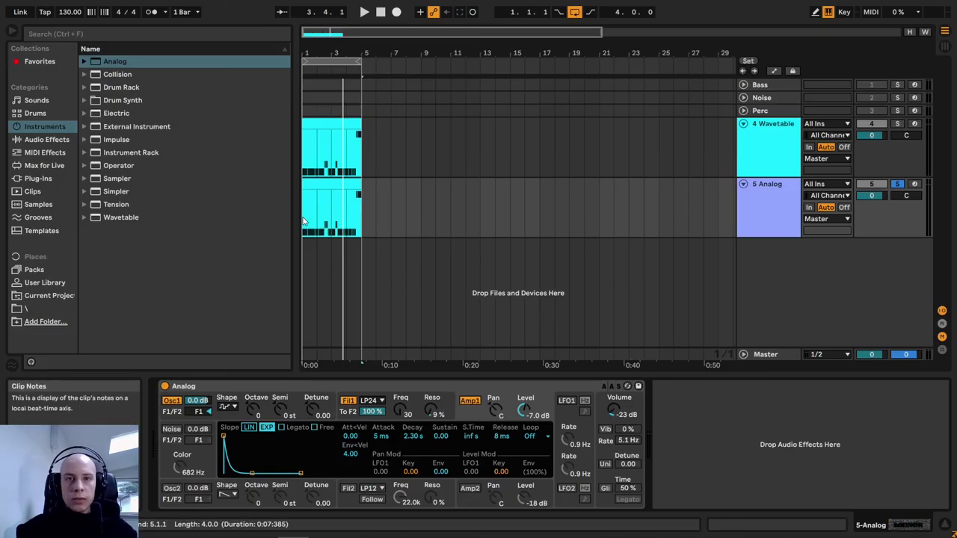
Load Auto Filter from the built-in audio effects onto the Analog track.
{"action": "left_click", "coordinate": [56, 181]}
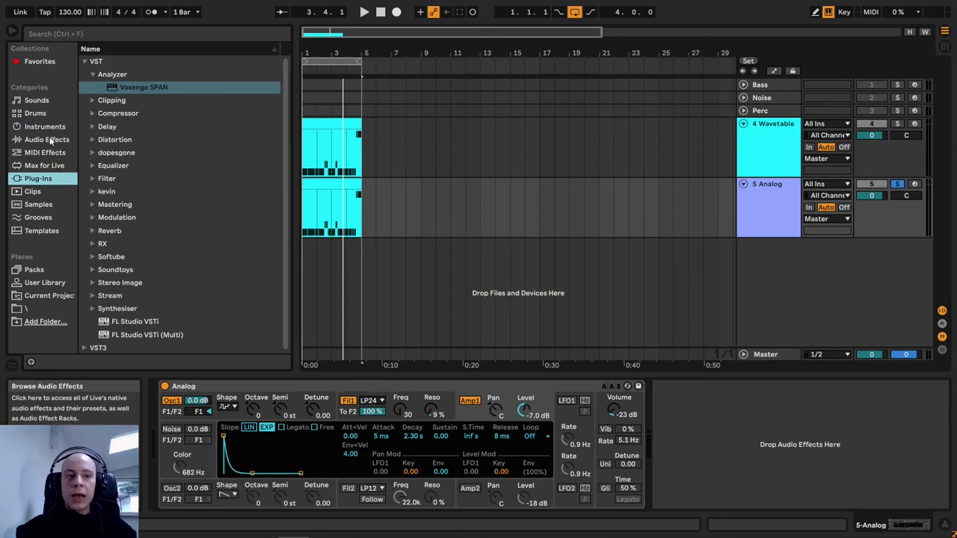
{"action": "left_click", "coordinate": [50, 141]}
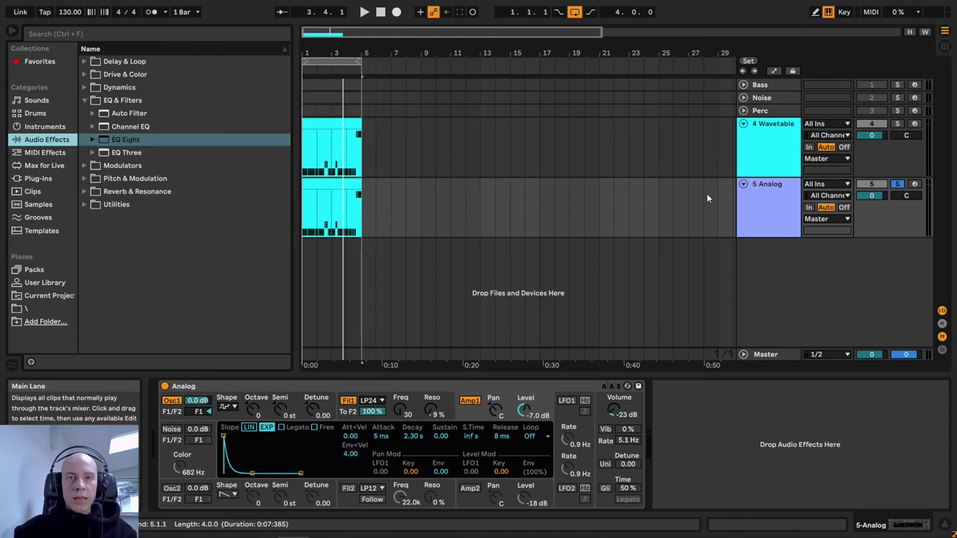
{"action": "left_click", "coordinate": [752, 161]}
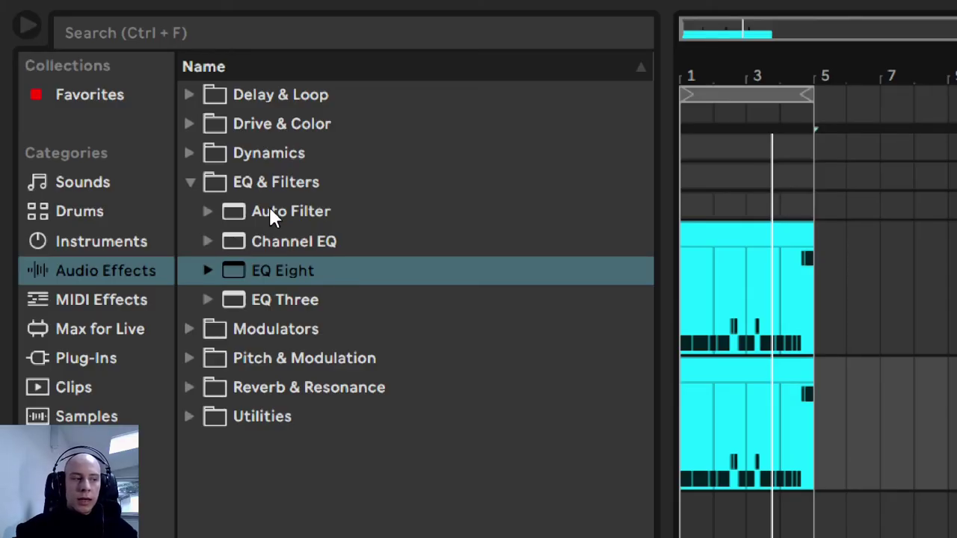
{"action": "double_click", "coordinate": [271, 215]}
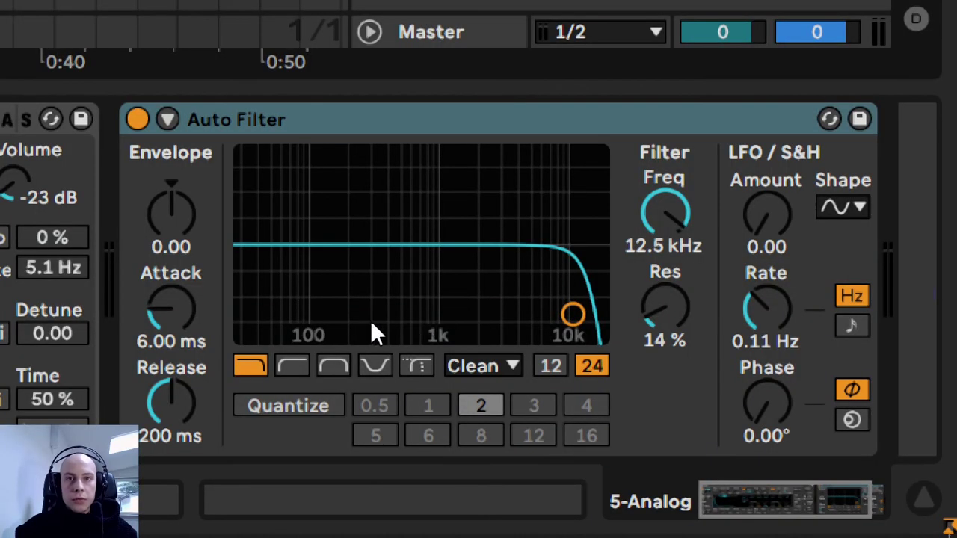
Make the Auto Filter a high-pass with its cutoff set to 549 Hz.
{"action": "left_click", "coordinate": [288, 370]}
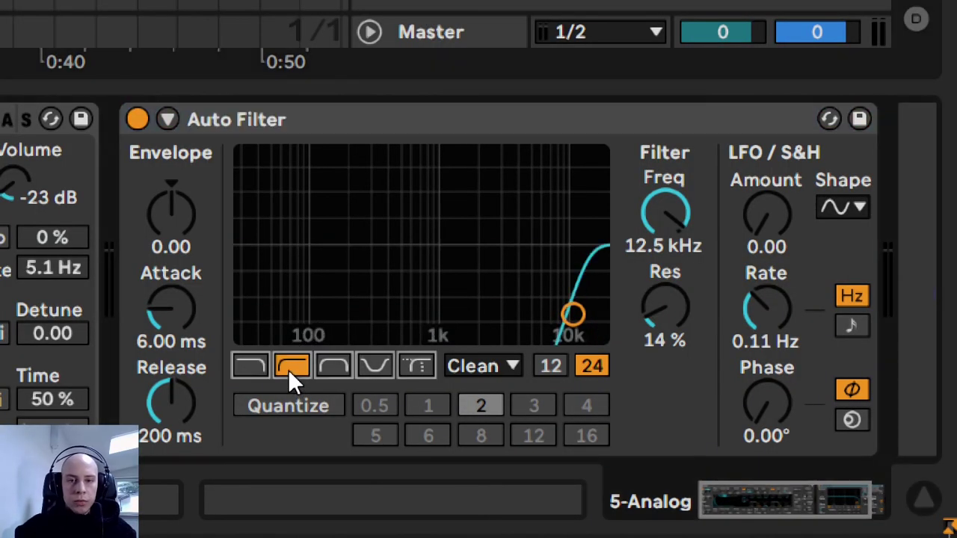
{"action": "left_click_drag", "start_coordinate": [664, 205], "coordinate": [665, 289]}
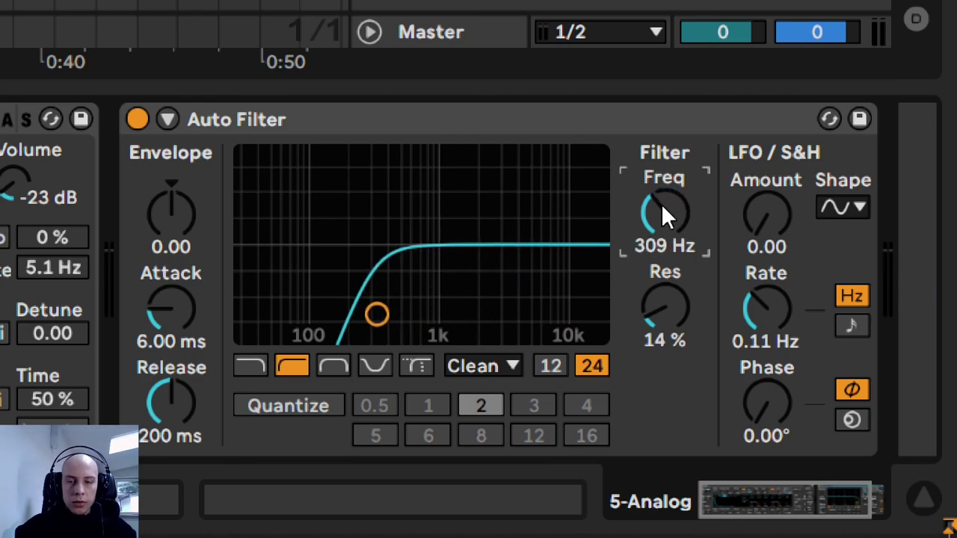
{"action": "mouse_move", "coordinate": [662, 214]}
{"action": "left_mouse_down"}
{"action": "mouse_move", "coordinate": [662, 236]}
{"action": "mouse_move", "coordinate": [663, 206]}
{"action": "left_mouse_up"}
{"action": "type", "text": "549"}
{"action": "key", "text": "Return"}
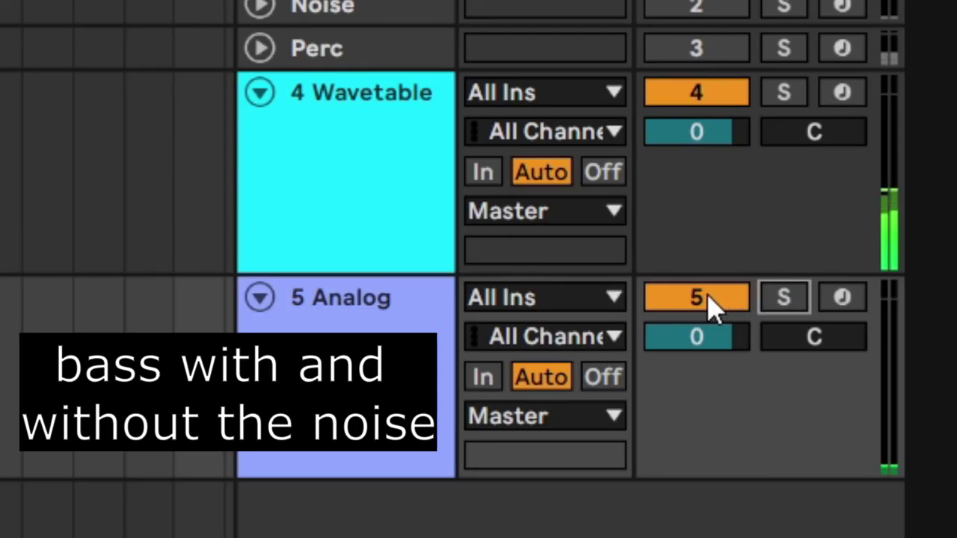
Toggle the 5 Analog noise track off and on to compare the bass with and without it.
{"action": "left_click", "coordinate": [709, 297]}
{"action": "left_click", "coordinate": [708, 300]}
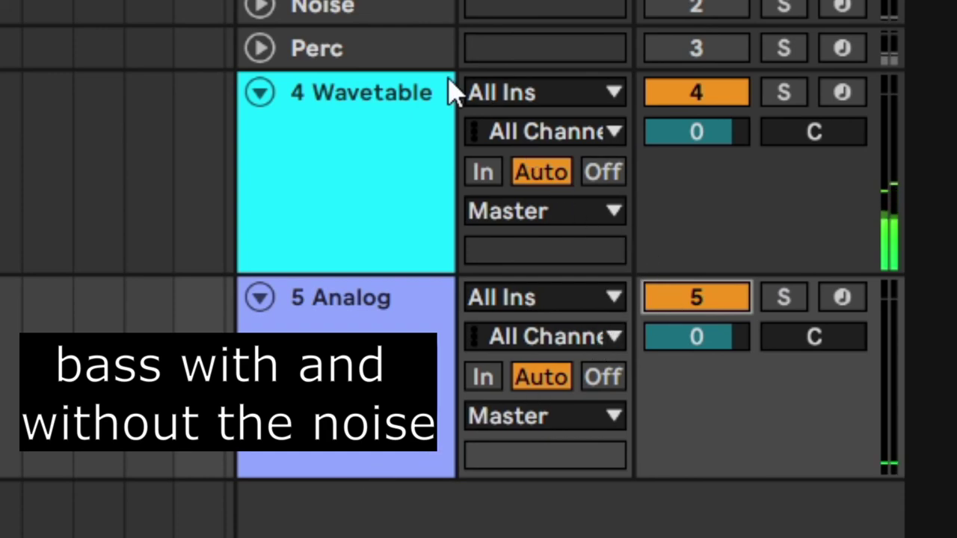
{"action": "left_click", "coordinate": [711, 303]}
{"action": "left_click", "coordinate": [711, 303]}
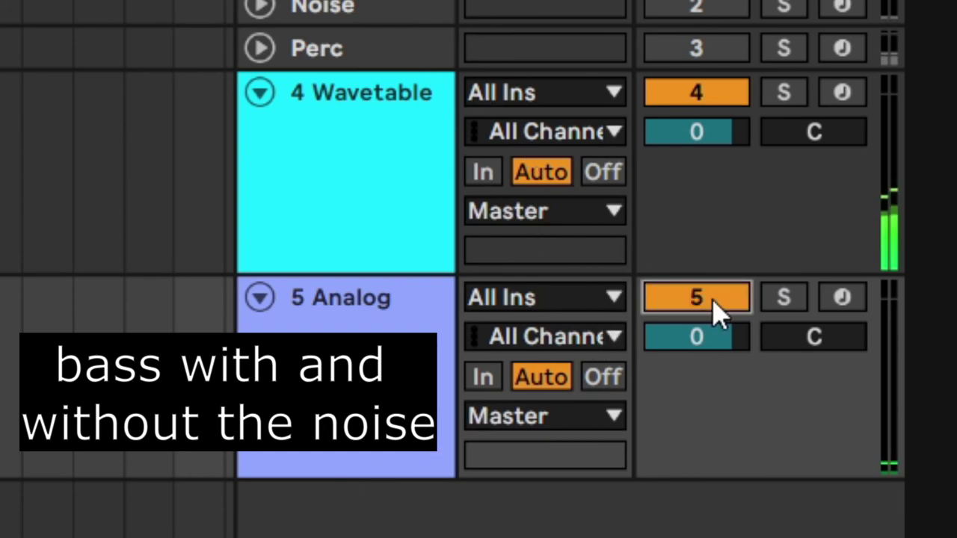
{"action": "left_click", "coordinate": [712, 303]}
{"action": "left_click", "coordinate": [712, 303]}
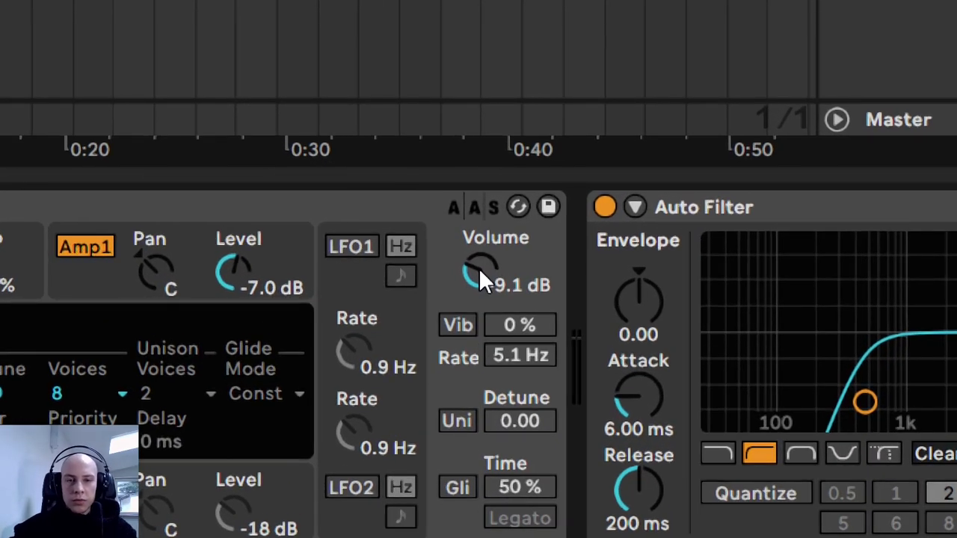
Lower Analog's Volume from -9.1 dB to -14 dB with the arrow keys.
{"action": "left_click", "coordinate": [481, 271]}
{"action": "key", "text": "Down"}
{"action": "key", "text": "Down"}
{"action": "key", "text": "Down"}
{"action": "key", "text": "Down"}
{"action": "key", "text": "Down"}
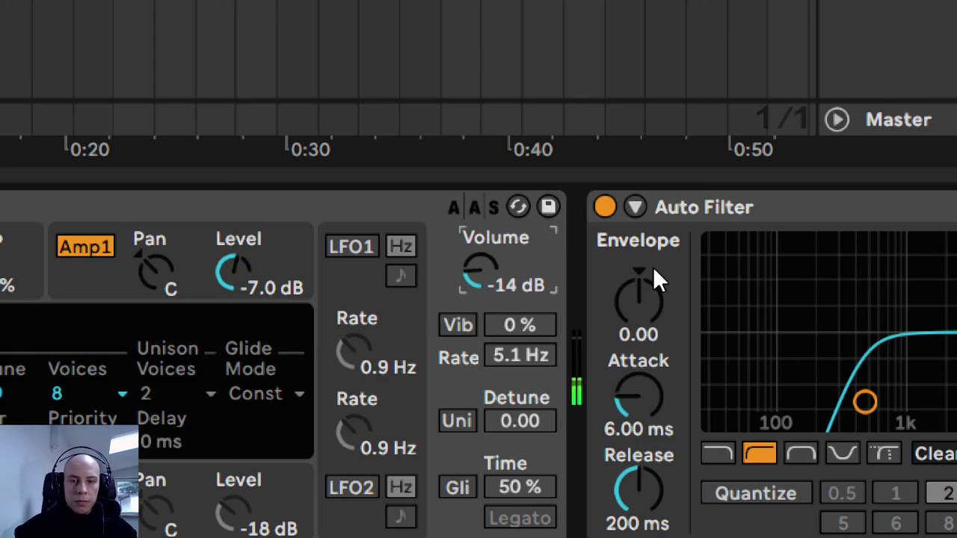
{"action": "key", "text": "Down"}
{"action": "key", "text": "Up"}
{"action": "key", "text": "Up"}
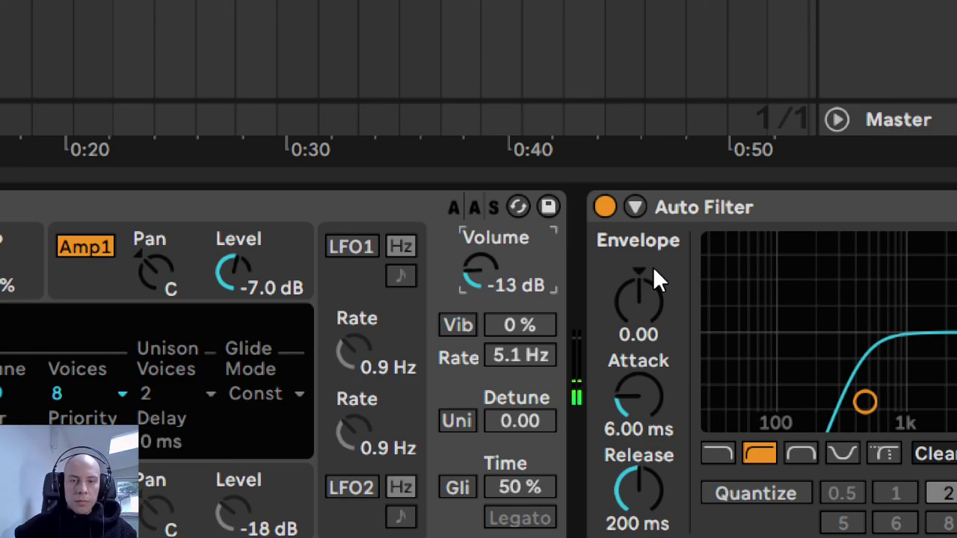
{"action": "key", "text": "Down"}
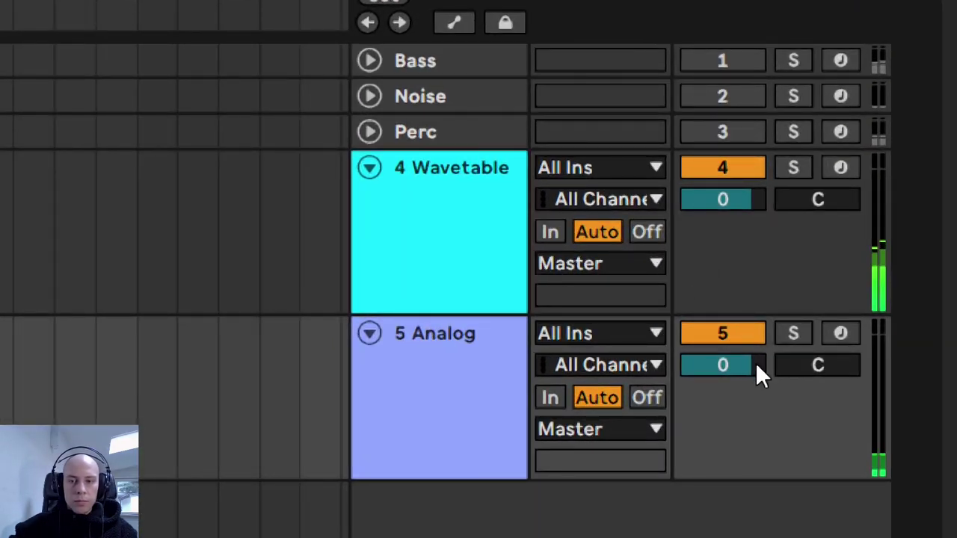
{"action": "left_click", "coordinate": [733, 331]}
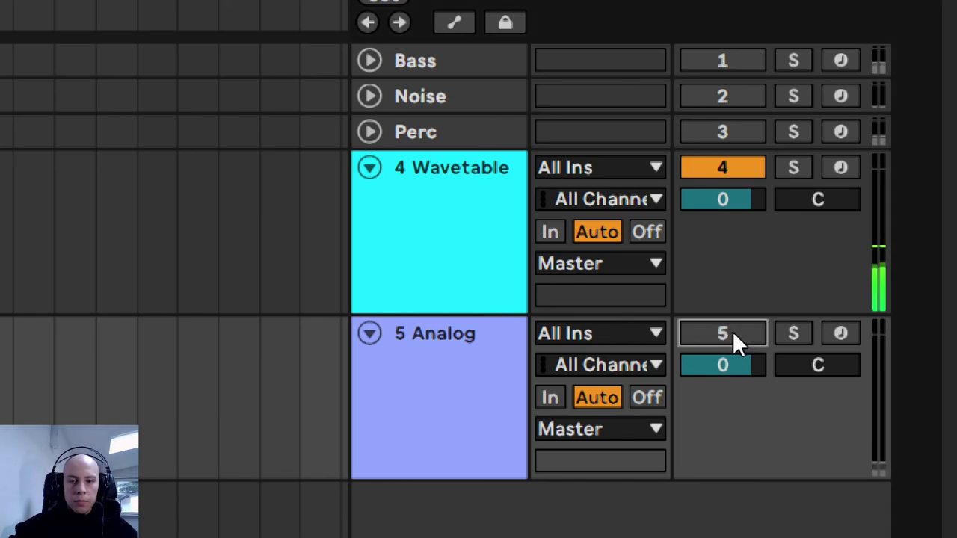
{"action": "left_click", "coordinate": [733, 331]}
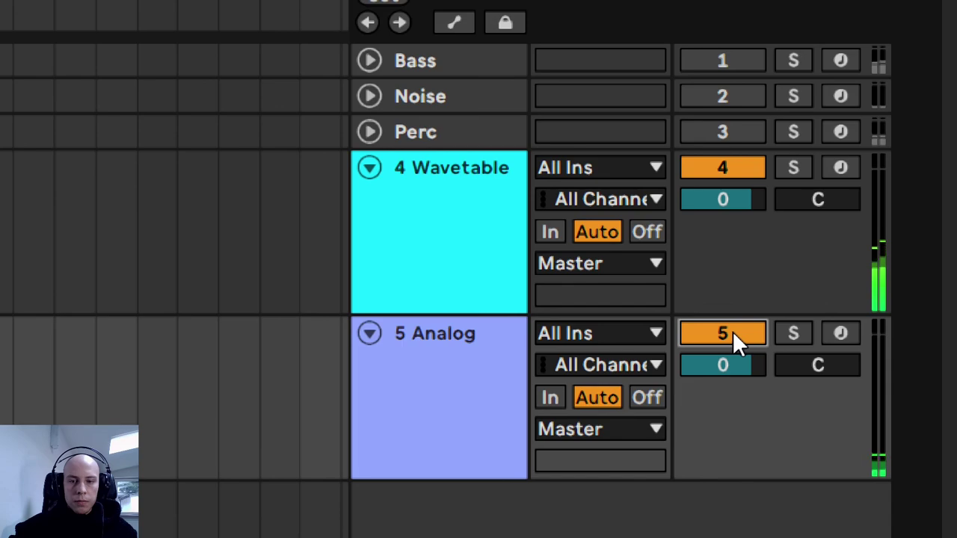